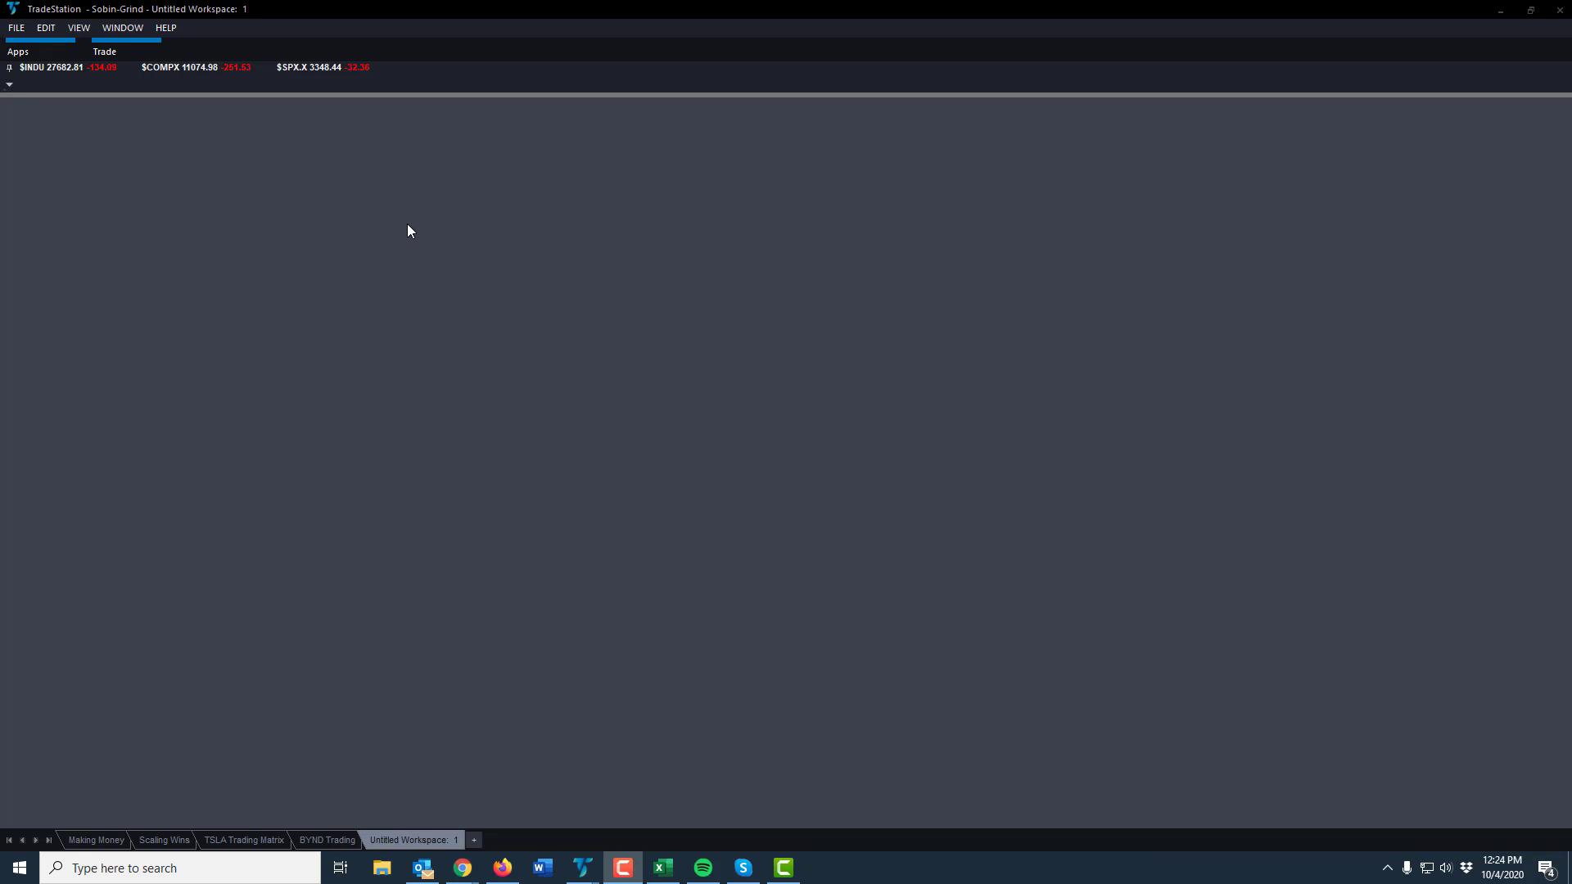
Open a RadarScreen in the empty workspace and enter AAPL as the symbol in its first row
{"action": "left_click", "coordinate": [31, 57]}
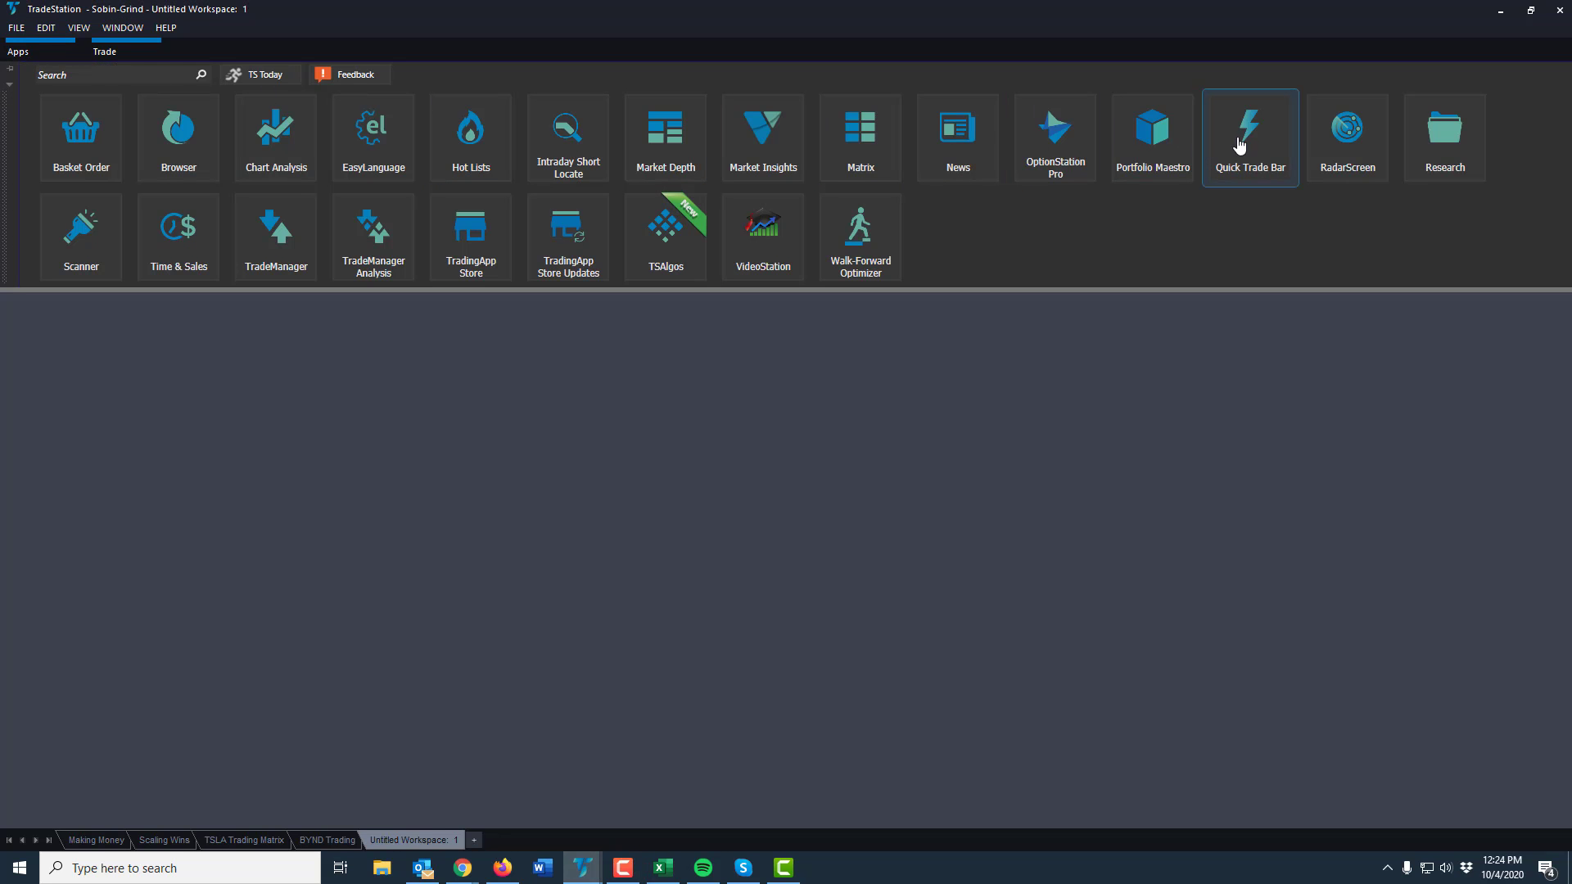
{"action": "left_click", "coordinate": [1339, 152]}
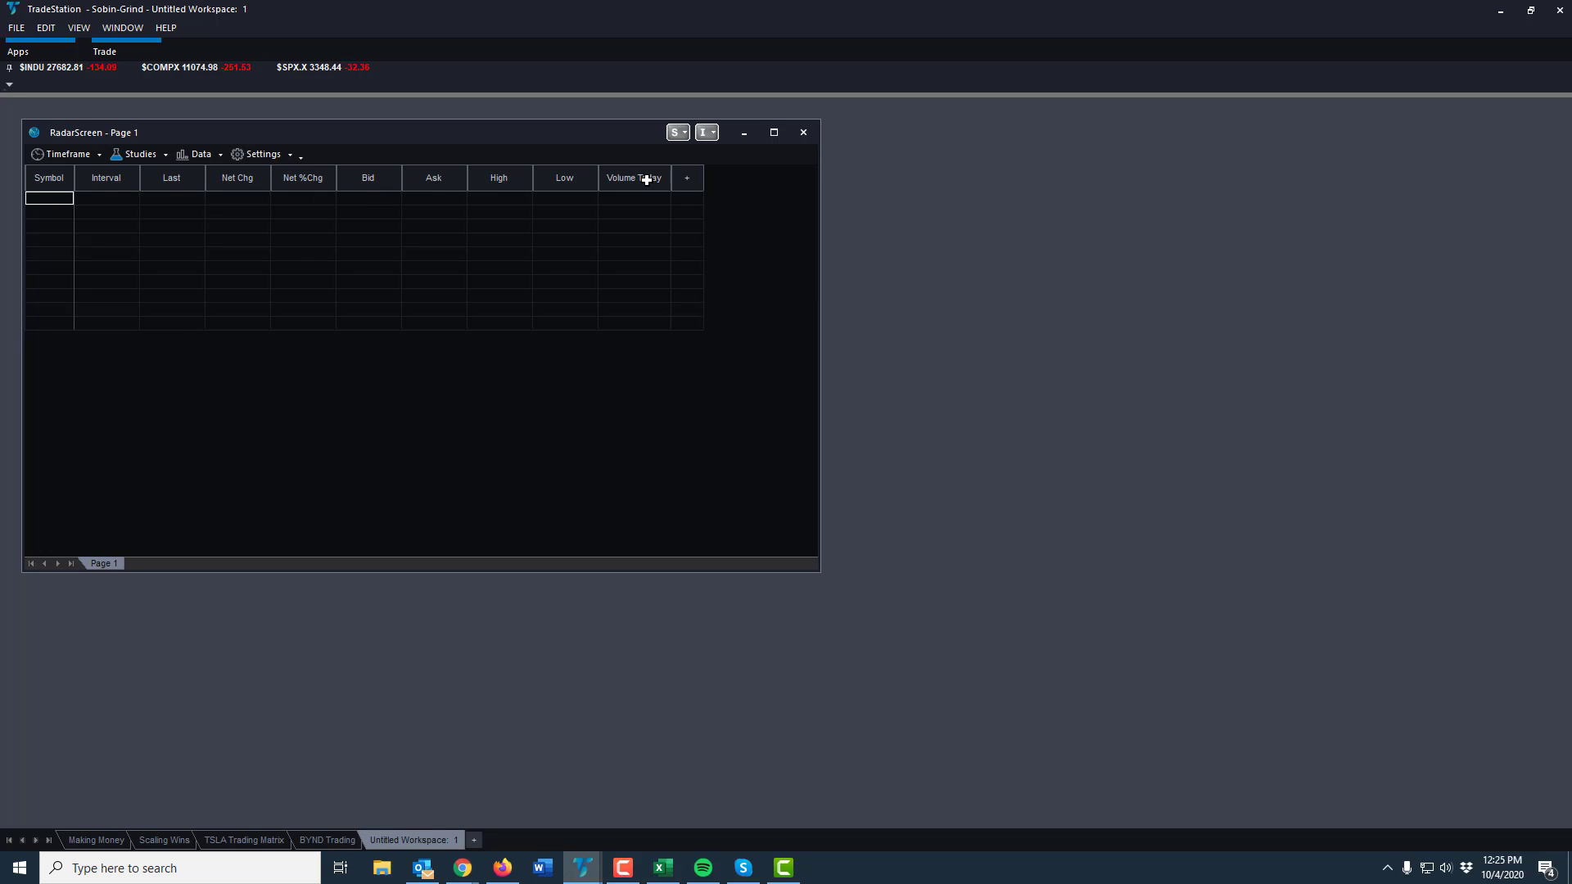
{"action": "type", "text": "aapl"}
{"action": "key", "text": "Return"}
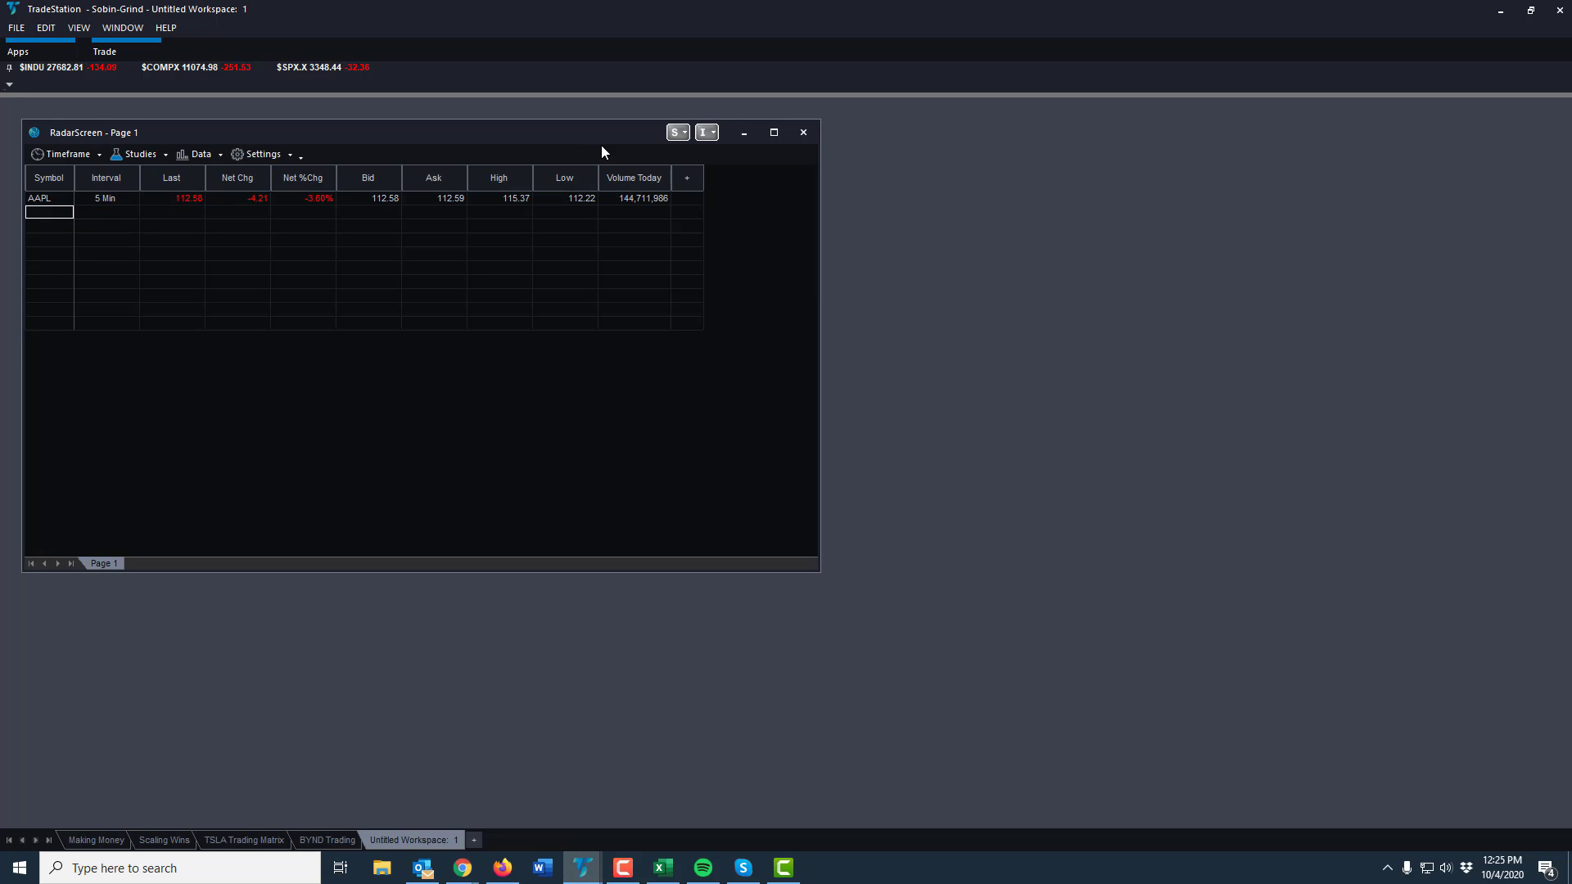
Remove the Interval indicator from the RadarScreen's selected studies
{"action": "left_click", "coordinate": [688, 180]}
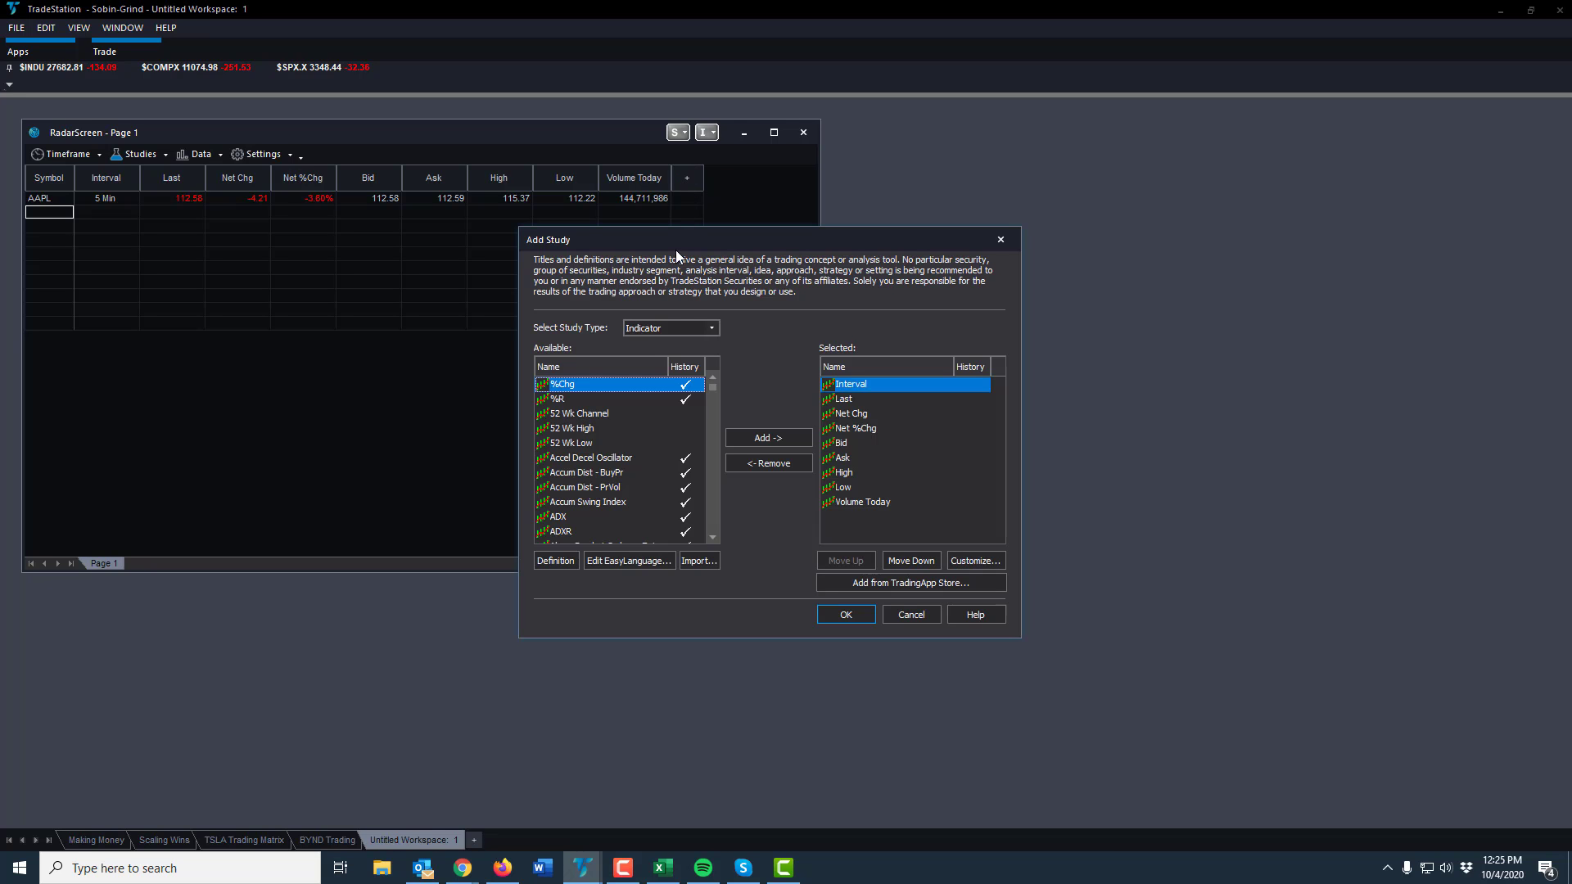
{"action": "left_click", "coordinate": [656, 330]}
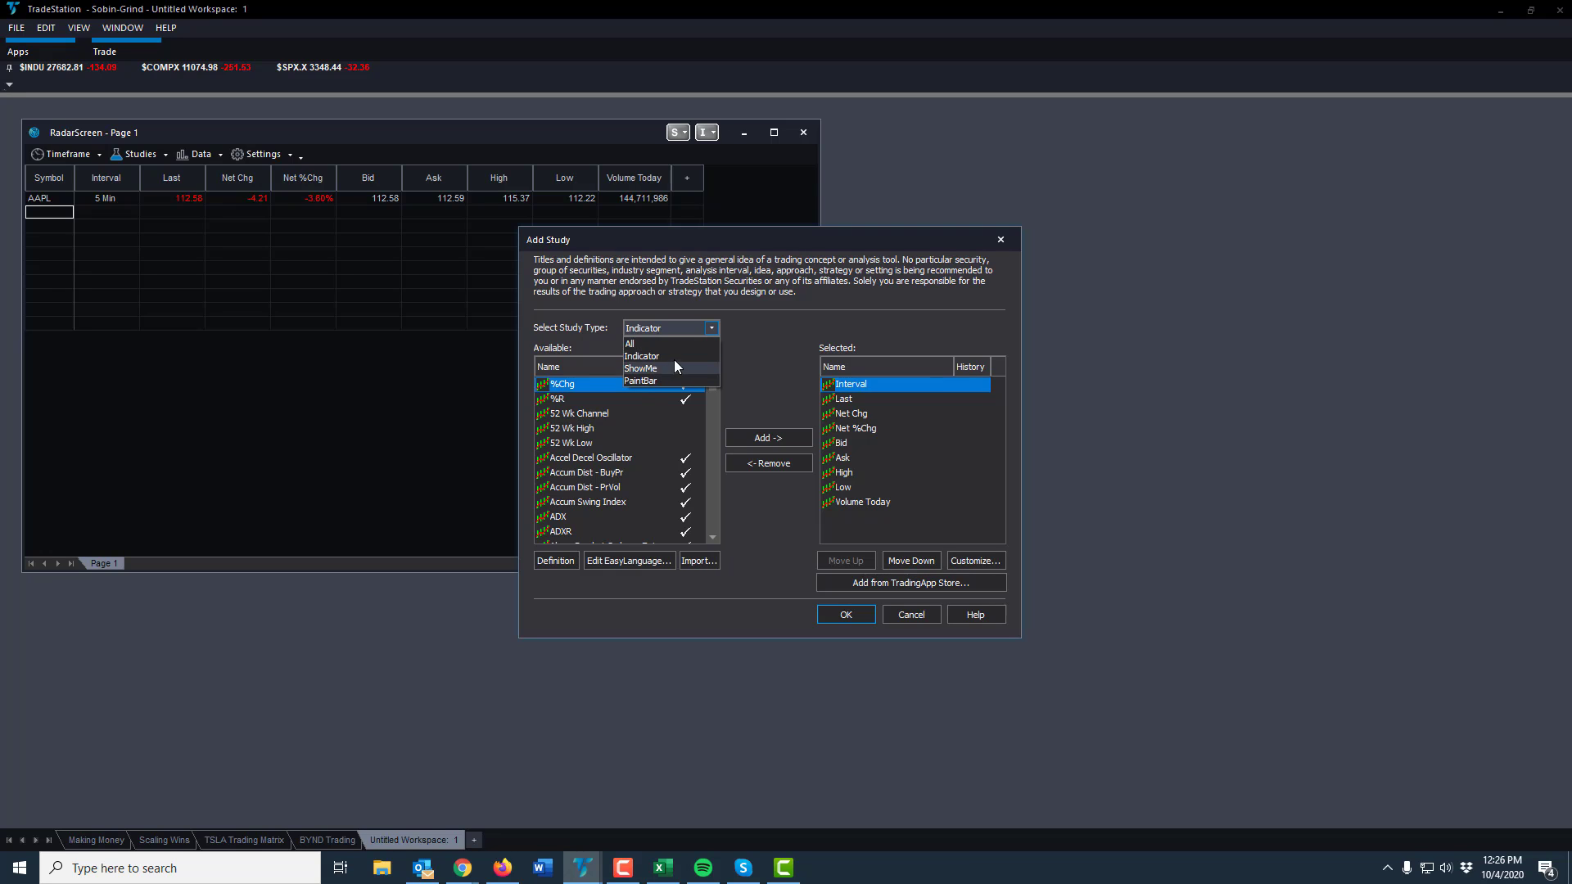
{"action": "scroll", "coordinate": [608, 454], "scroll_direction": "down", "scroll_amount": 10}
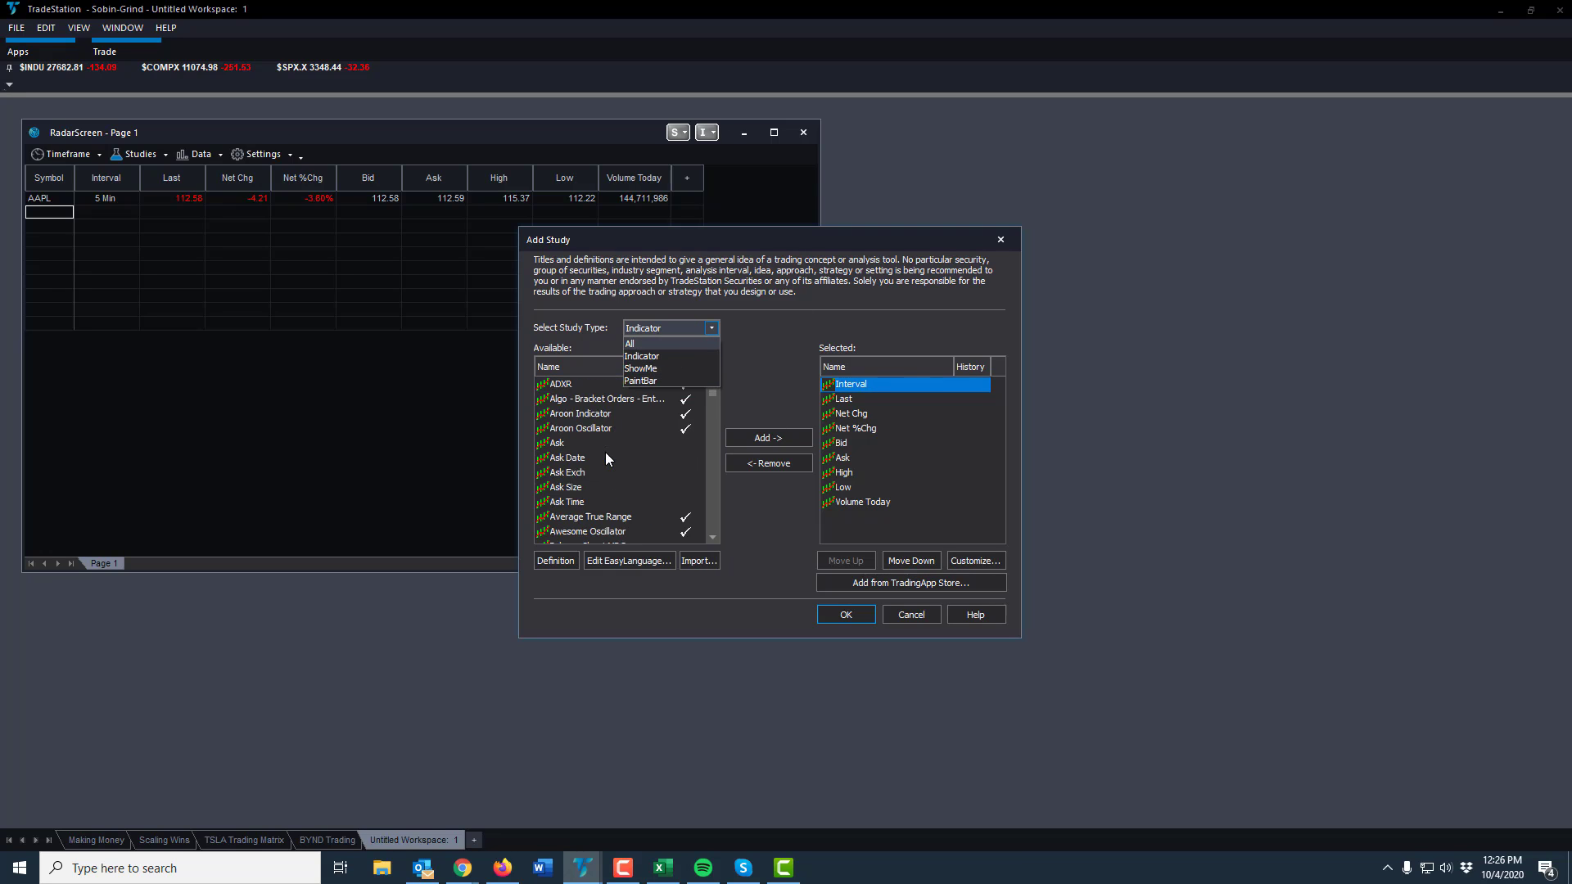
{"action": "scroll", "coordinate": [616, 462], "scroll_direction": "down", "scroll_amount": 6}
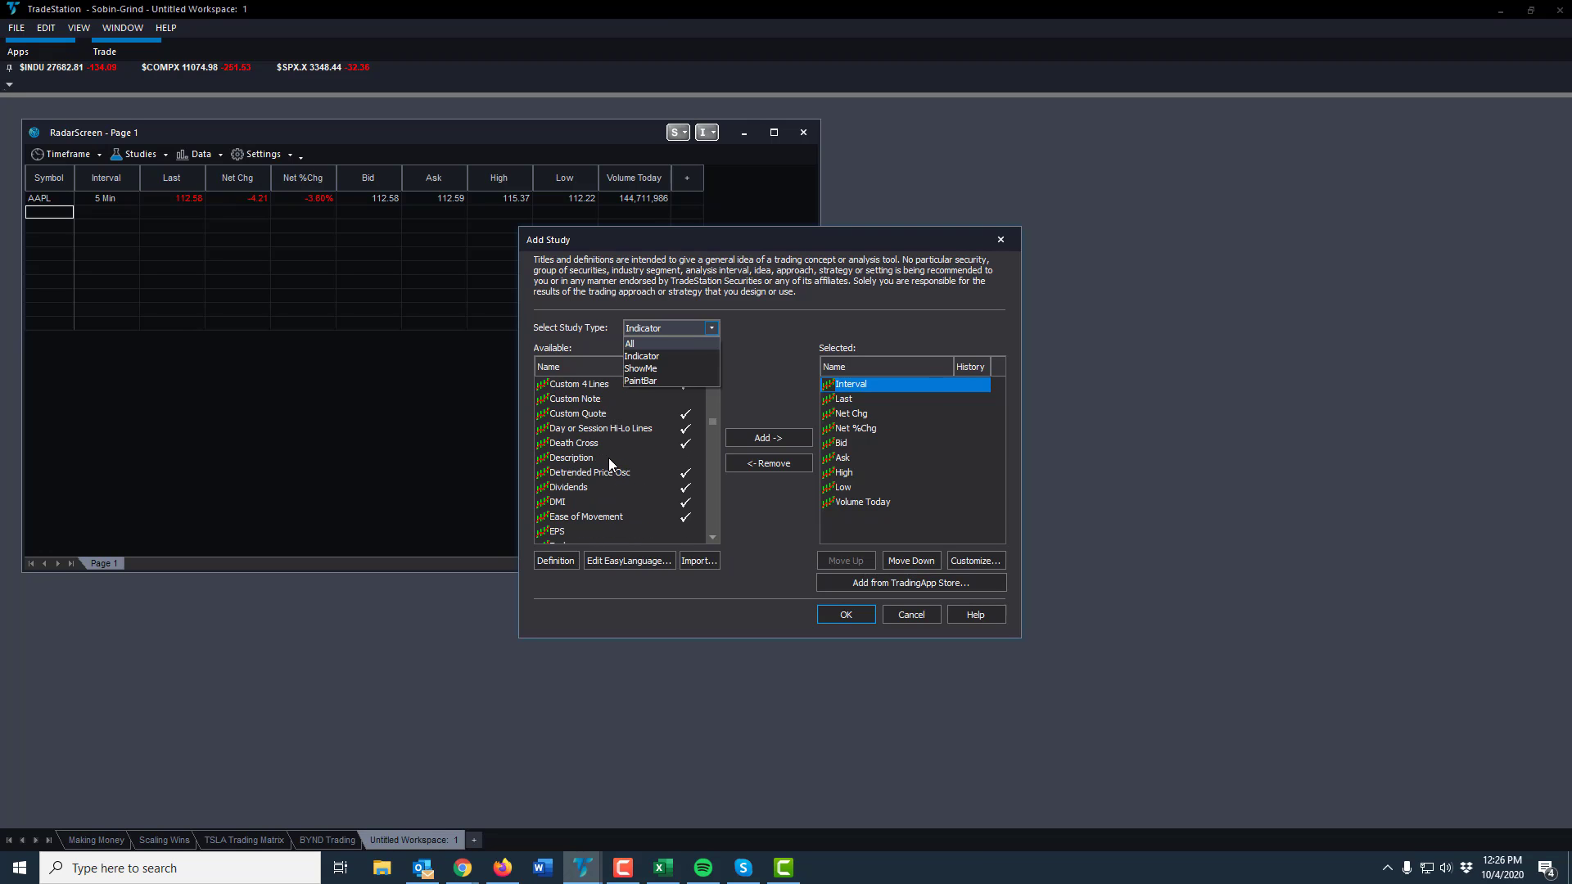
{"action": "left_click", "coordinate": [805, 273]}
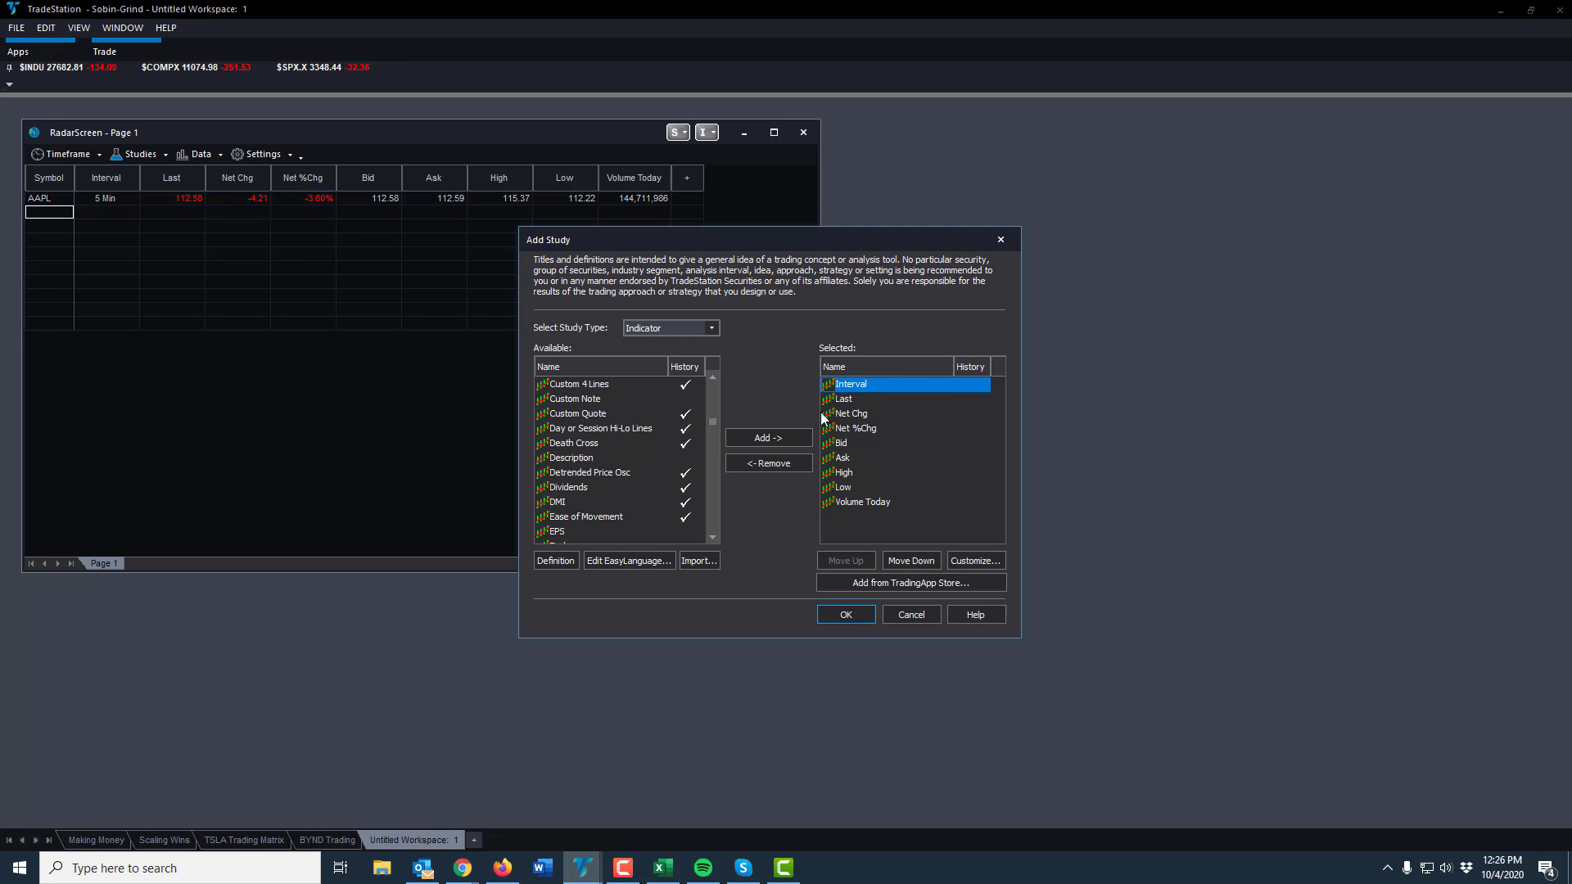
{"action": "left_click", "coordinate": [779, 464]}
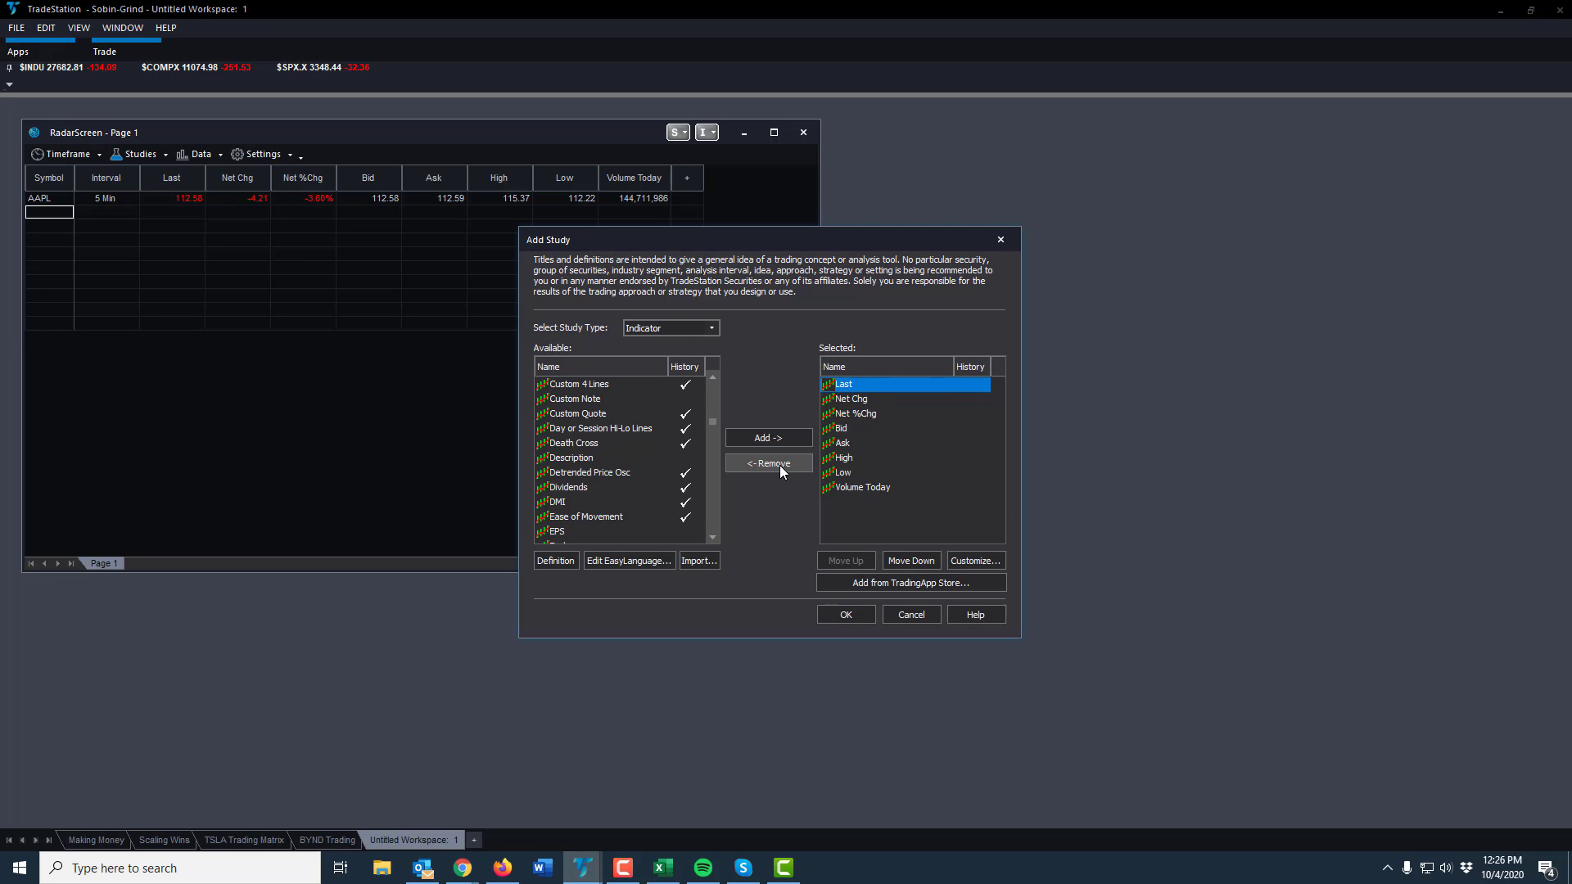
{"action": "left_click", "coordinate": [846, 614]}
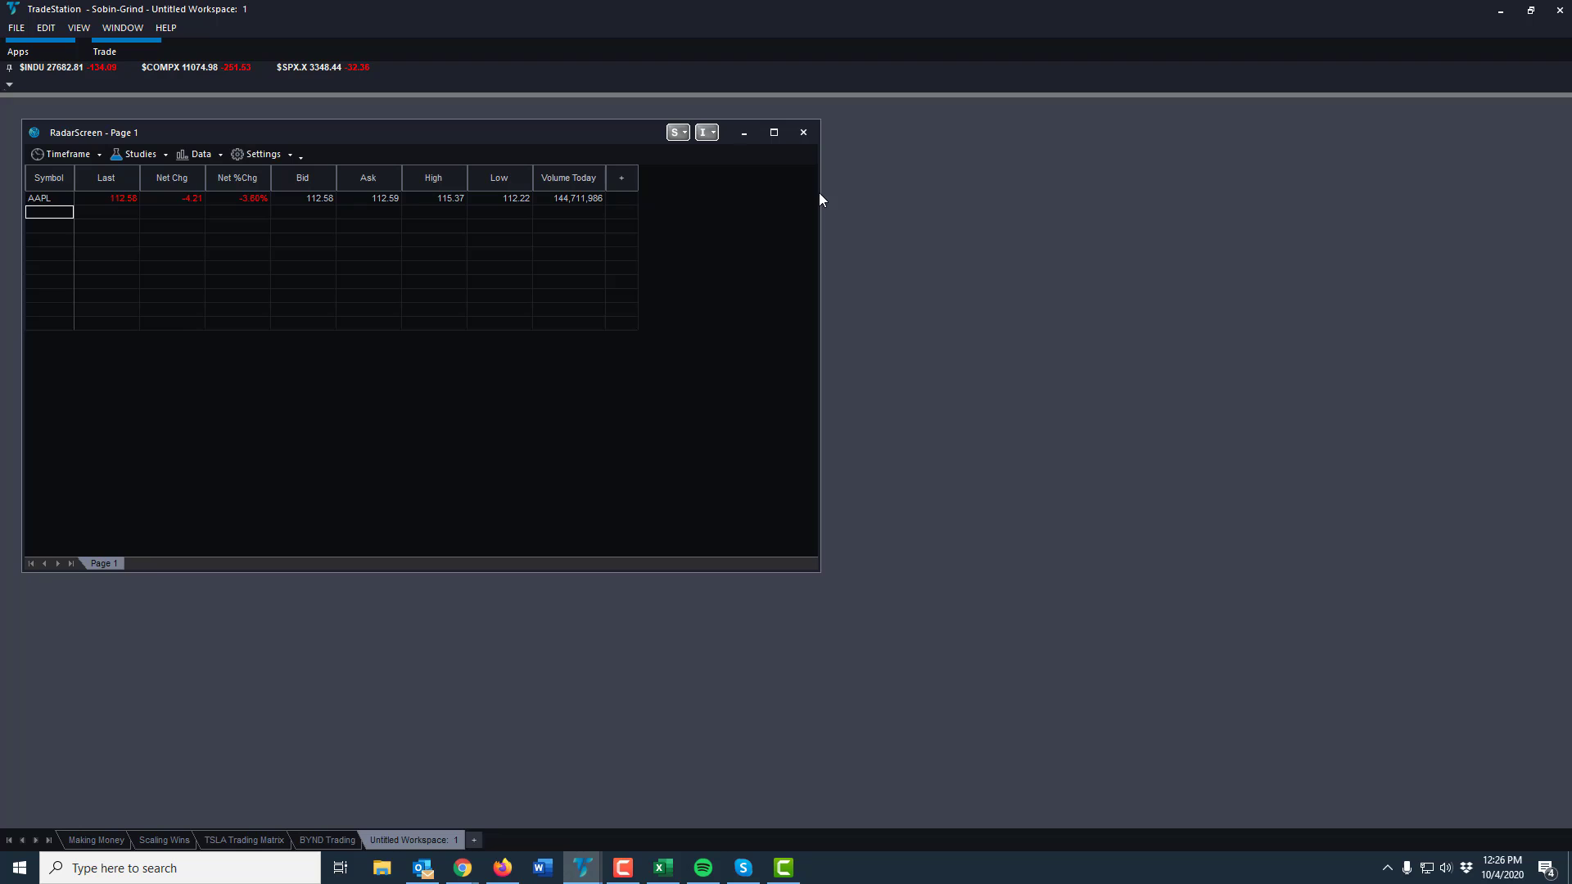
Narrow the RadarScreen window to fit its columns and move it to the workspace's upper-left corner
{"action": "left_click_drag", "start_coordinate": [819, 190], "coordinate": [646, 181]}
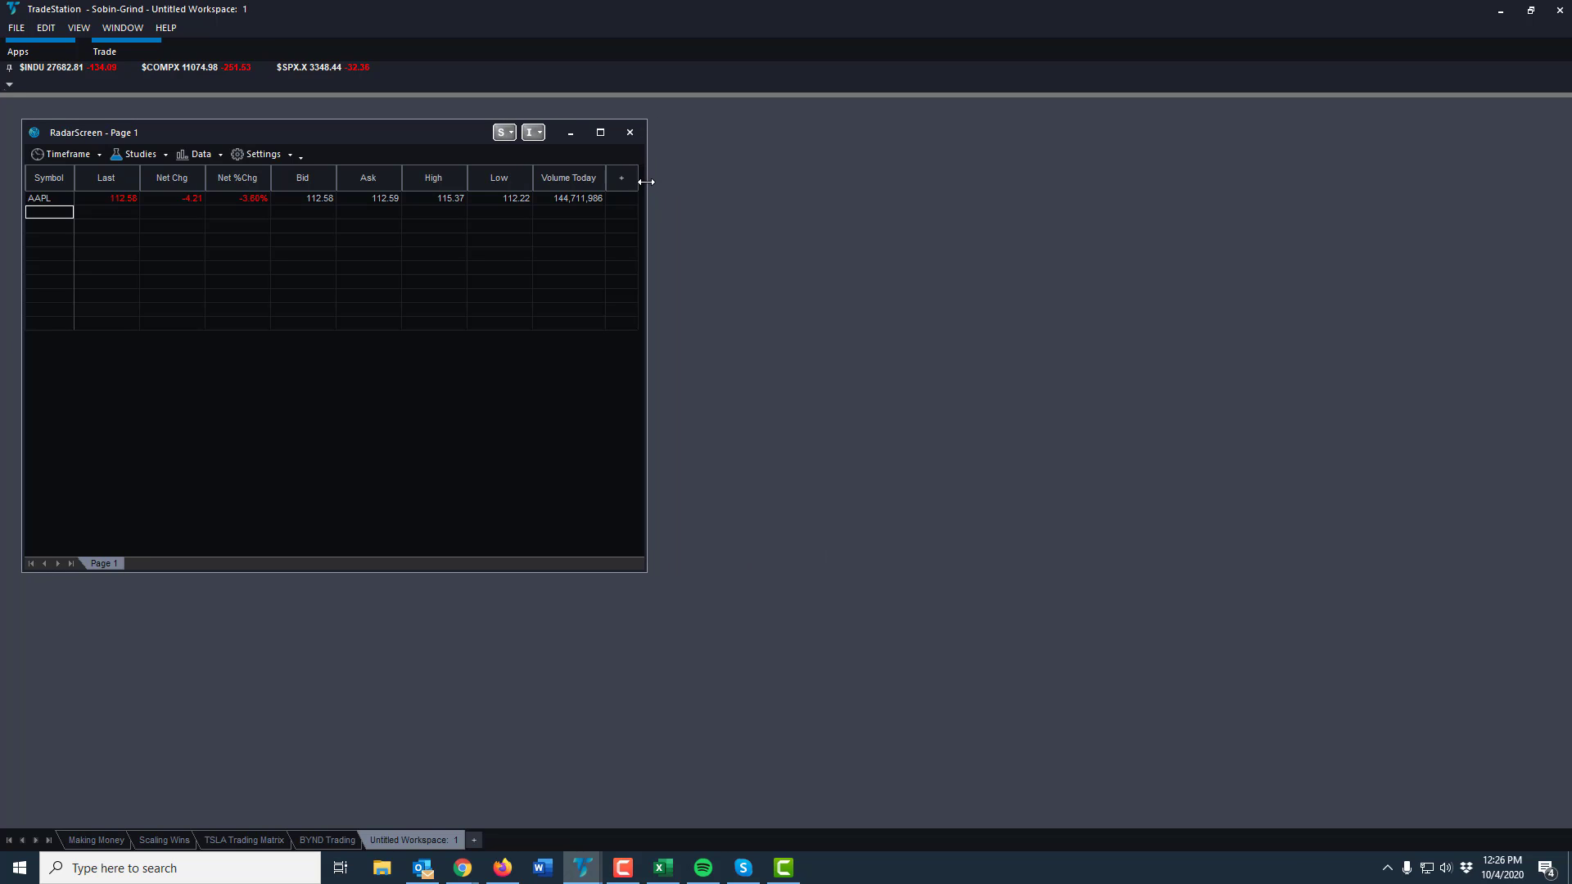
{"action": "mouse_move", "coordinate": [425, 130]}
{"action": "left_mouse_down"}
{"action": "mouse_move", "coordinate": [385, 120]}
{"action": "mouse_move", "coordinate": [401, 114]}
{"action": "left_mouse_up"}
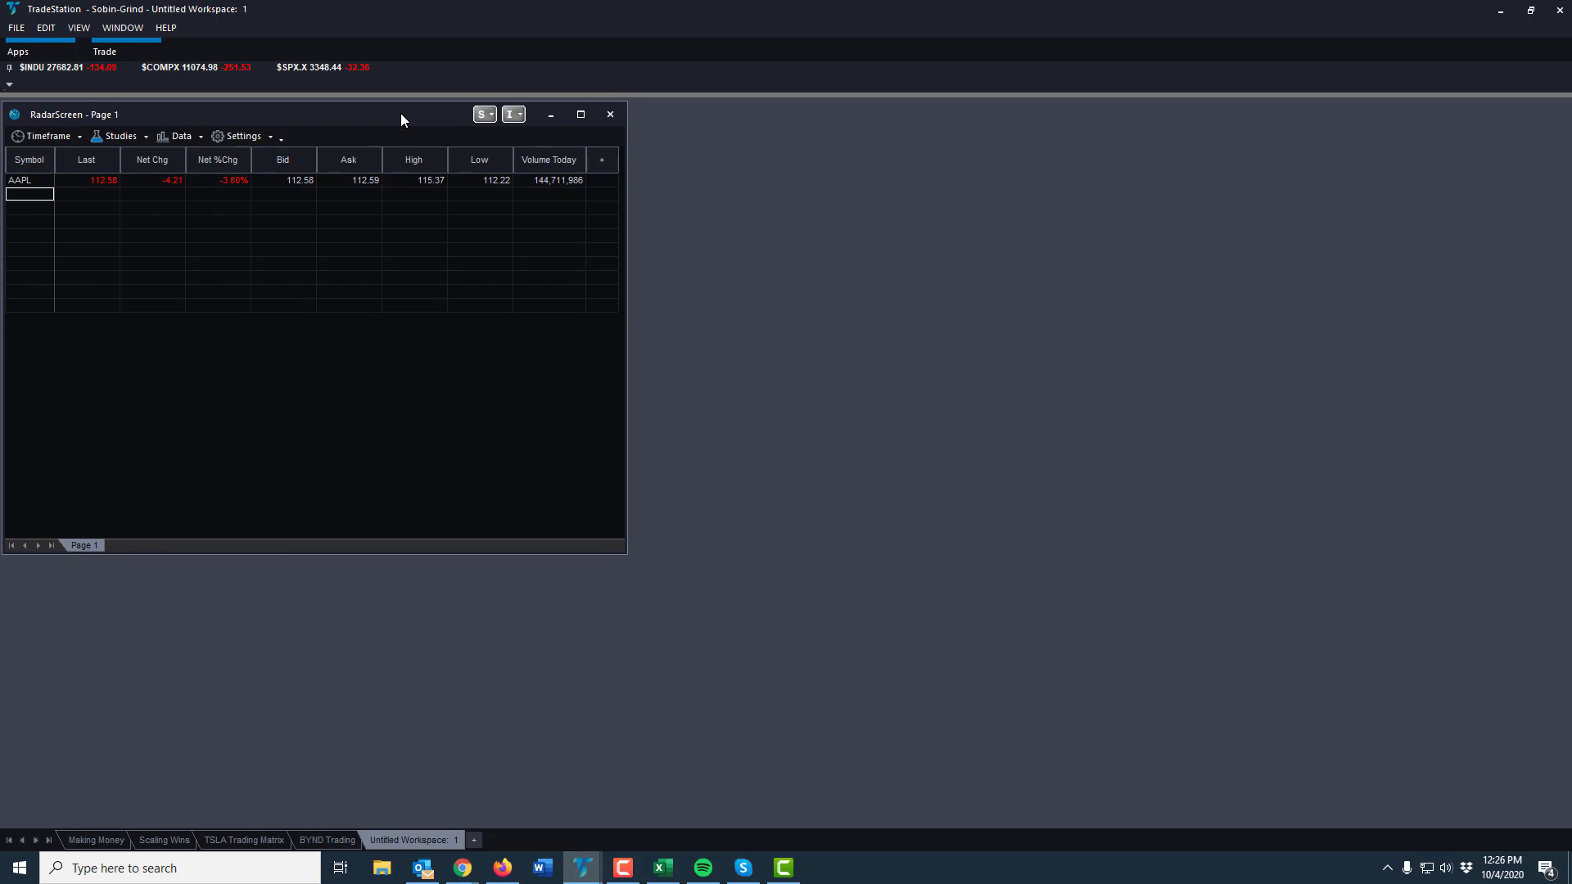
Copy the AAPL symbol into the empty rows directly below it, extending the list row by row
{"action": "left_click", "coordinate": [52, 179]}
{"action": "left_click", "coordinate": [41, 179]}
{"action": "key", "text": "Down"}
{"action": "type", "text": "AAPL"}
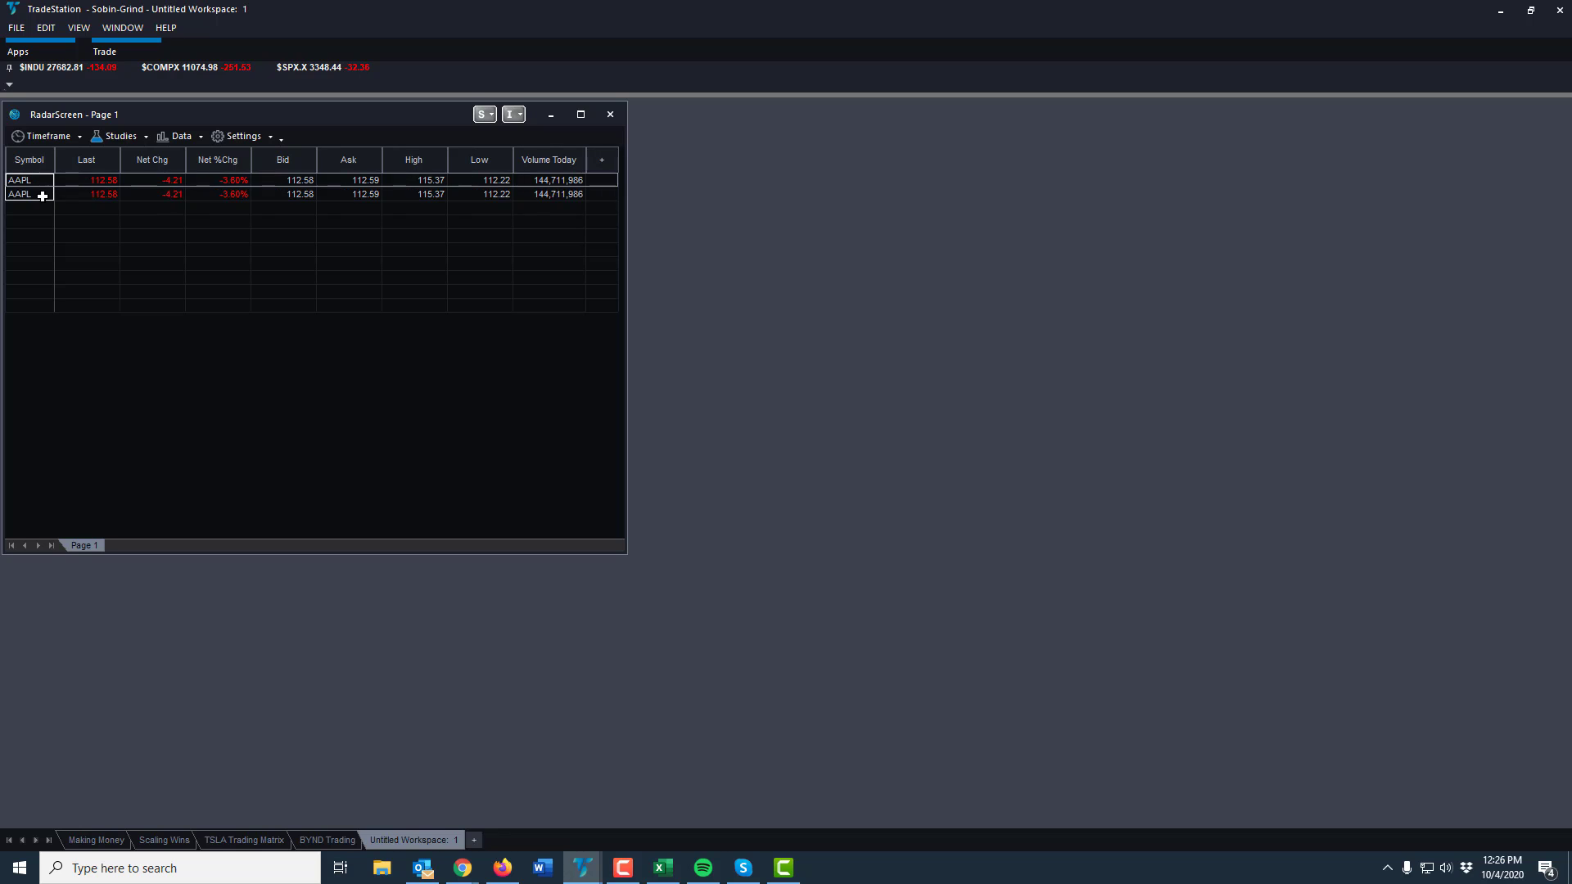
{"action": "left_click", "coordinate": [25, 212]}
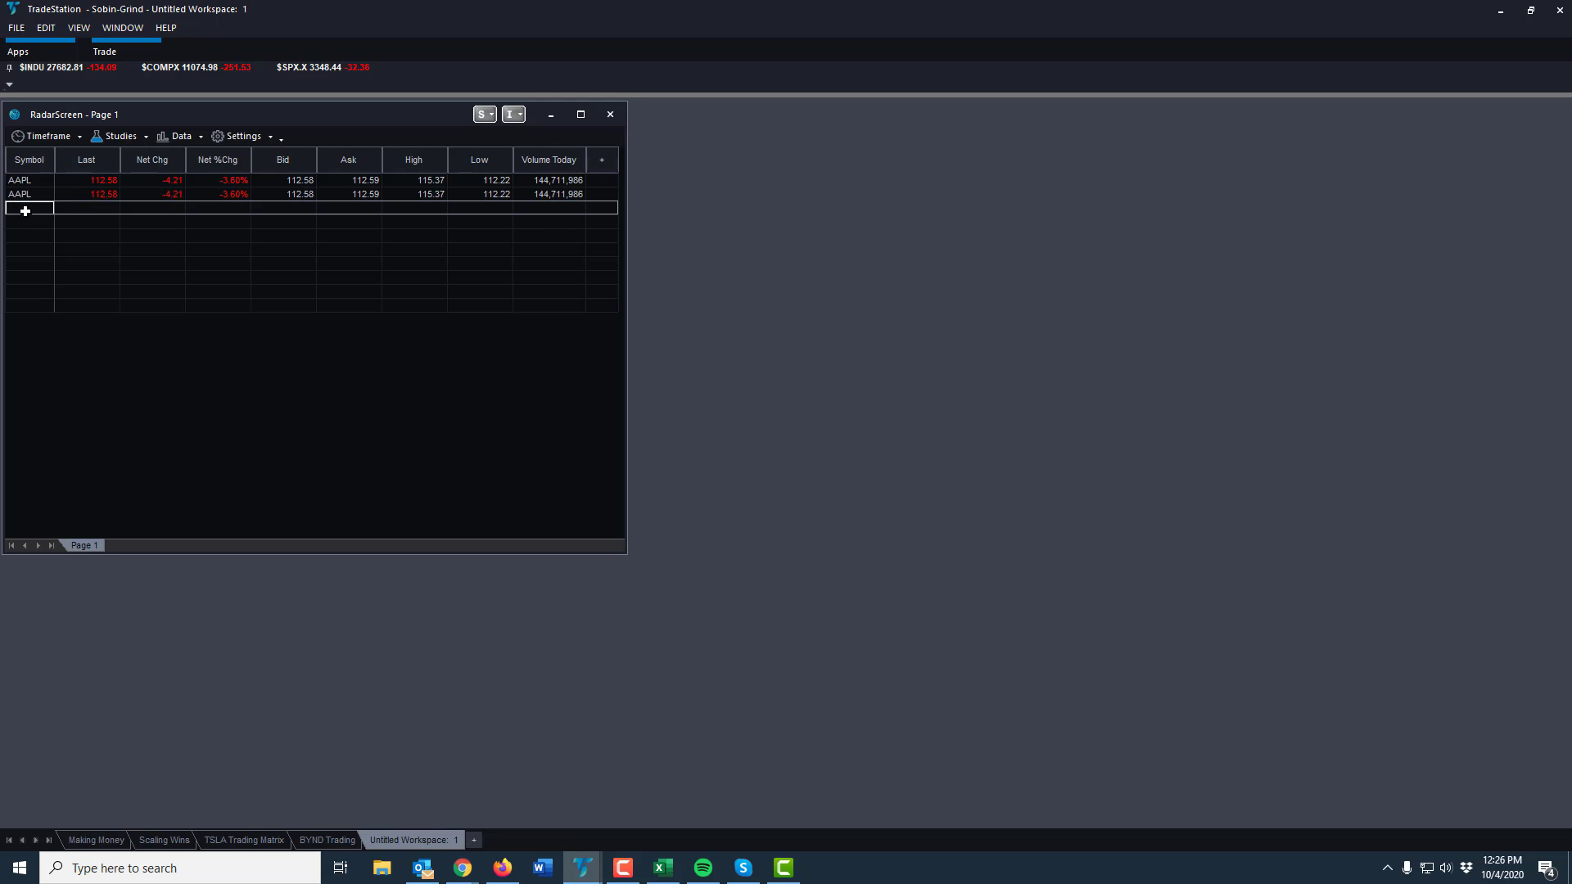
{"action": "type", "text": "AAPL AAPL"}
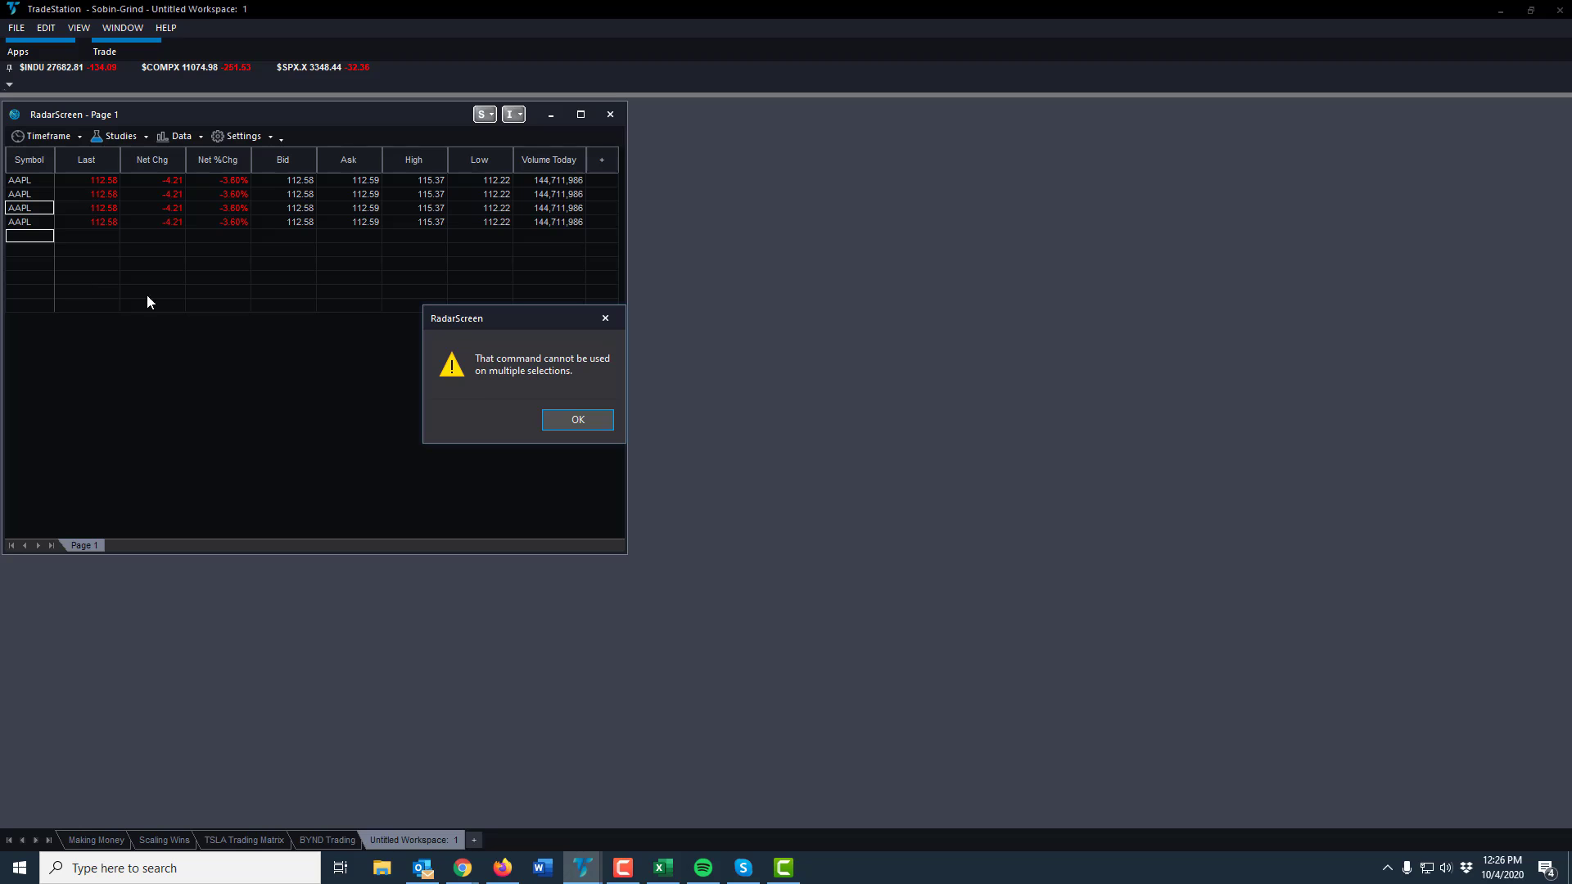
{"action": "left_click", "coordinate": [544, 422]}
{"action": "left_click", "coordinate": [38, 238]}
{"action": "key", "text": "ctrl+v"}
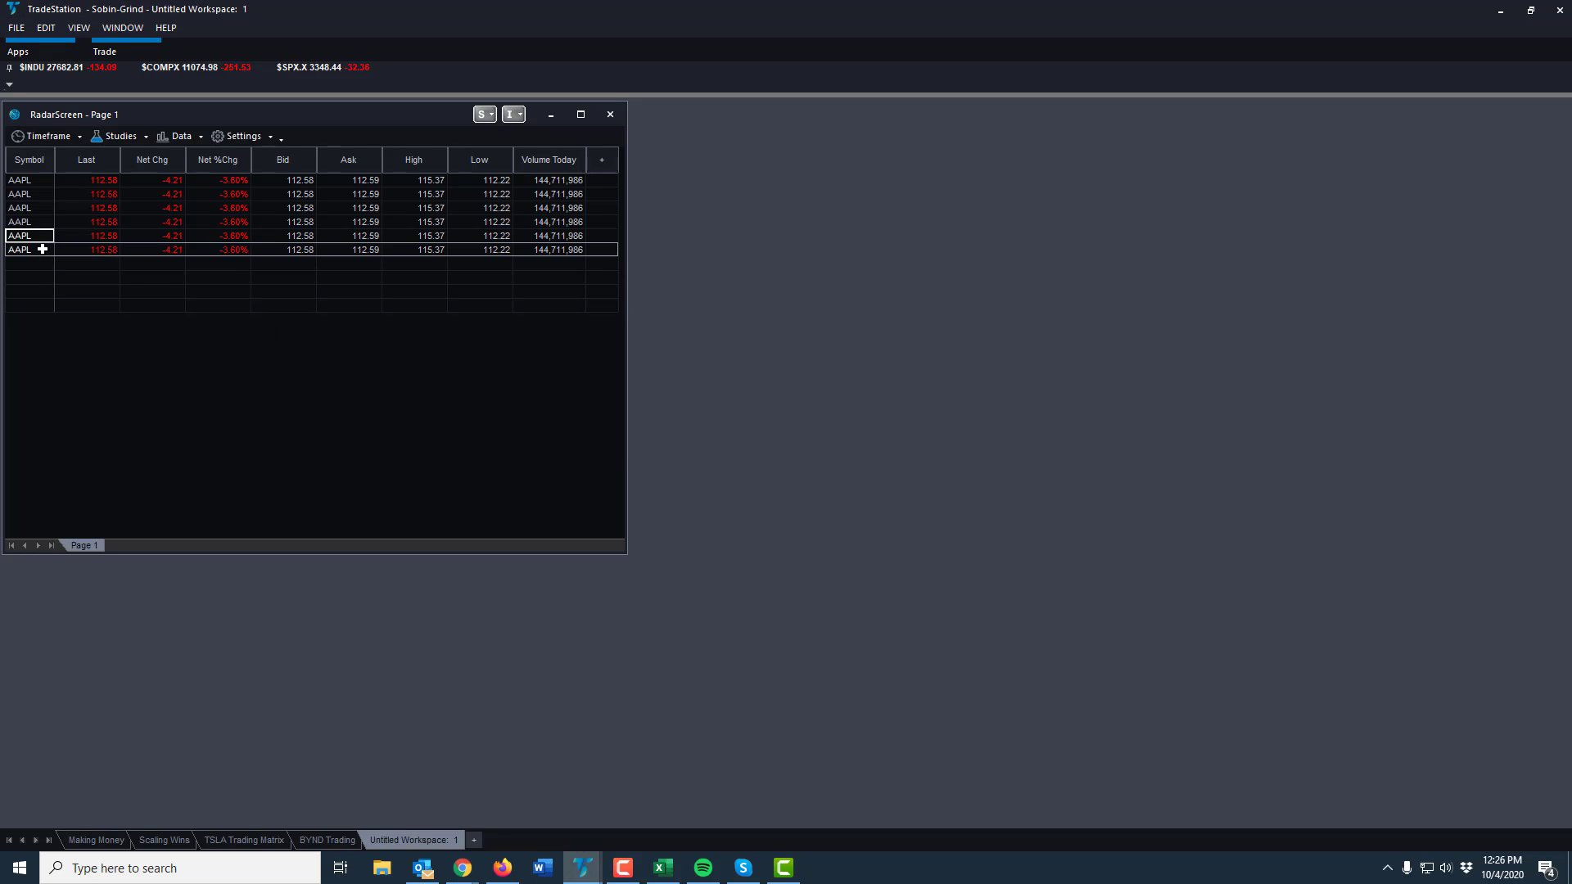
{"action": "key", "text": "ctrl+v"}
{"action": "left_click", "coordinate": [21, 264]}
{"action": "key", "text": "ctrl+v"}
{"action": "left_click", "coordinate": [31, 303]}
{"action": "key", "text": "ctrl+v"}
{"action": "left_click", "coordinate": [31, 334]}
{"action": "key", "text": "ctrl+v"}
Copy a block of AAPL rows and paste it twice below the list, making the window taller to fit the rows
{"action": "left_click_drag", "start_coordinate": [23, 194], "coordinate": [36, 338]}
{"action": "key", "text": "ctrl+c"}
{"action": "left_click", "coordinate": [28, 361]}
{"action": "key", "text": "ctrl+v"}
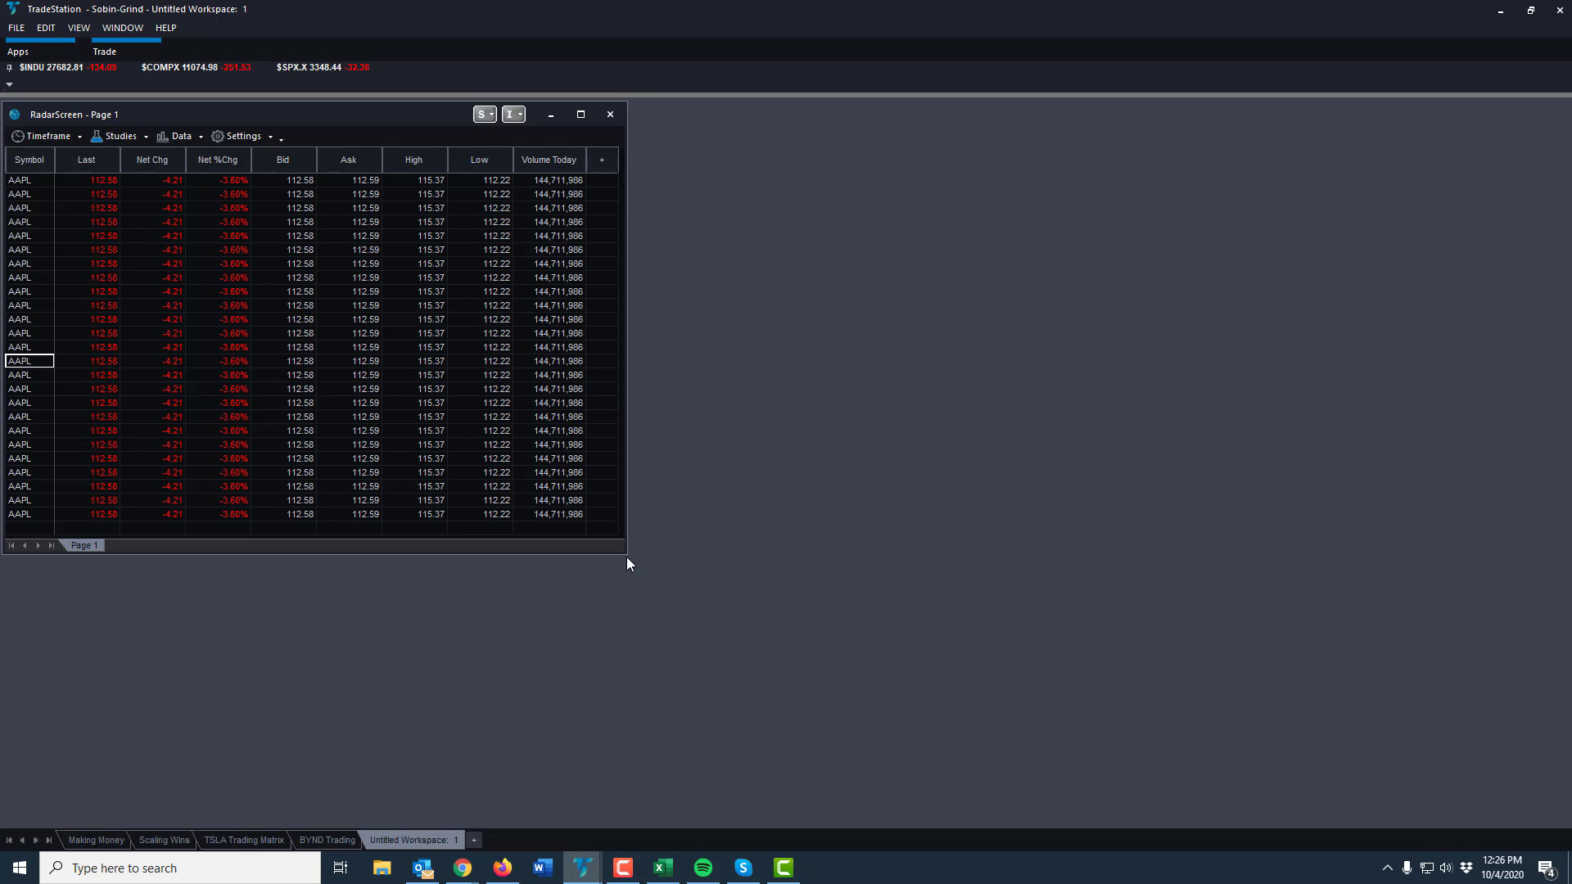
{"action": "left_click_drag", "start_coordinate": [627, 555], "coordinate": [604, 764]}
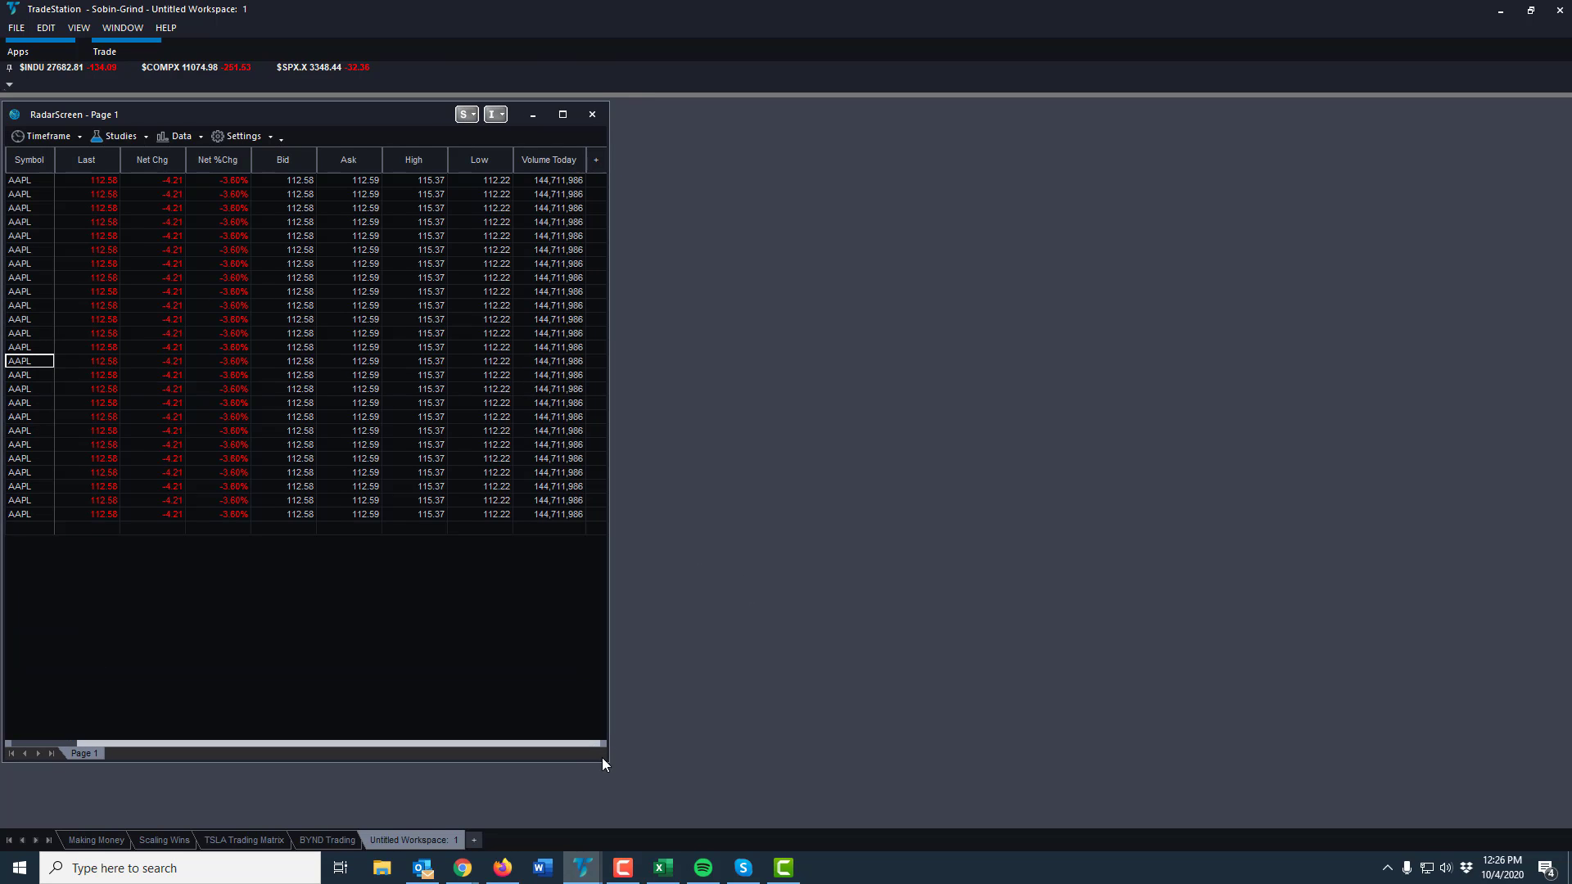
{"action": "left_click", "coordinate": [31, 528]}
{"action": "key", "text": "ctrl+v"}
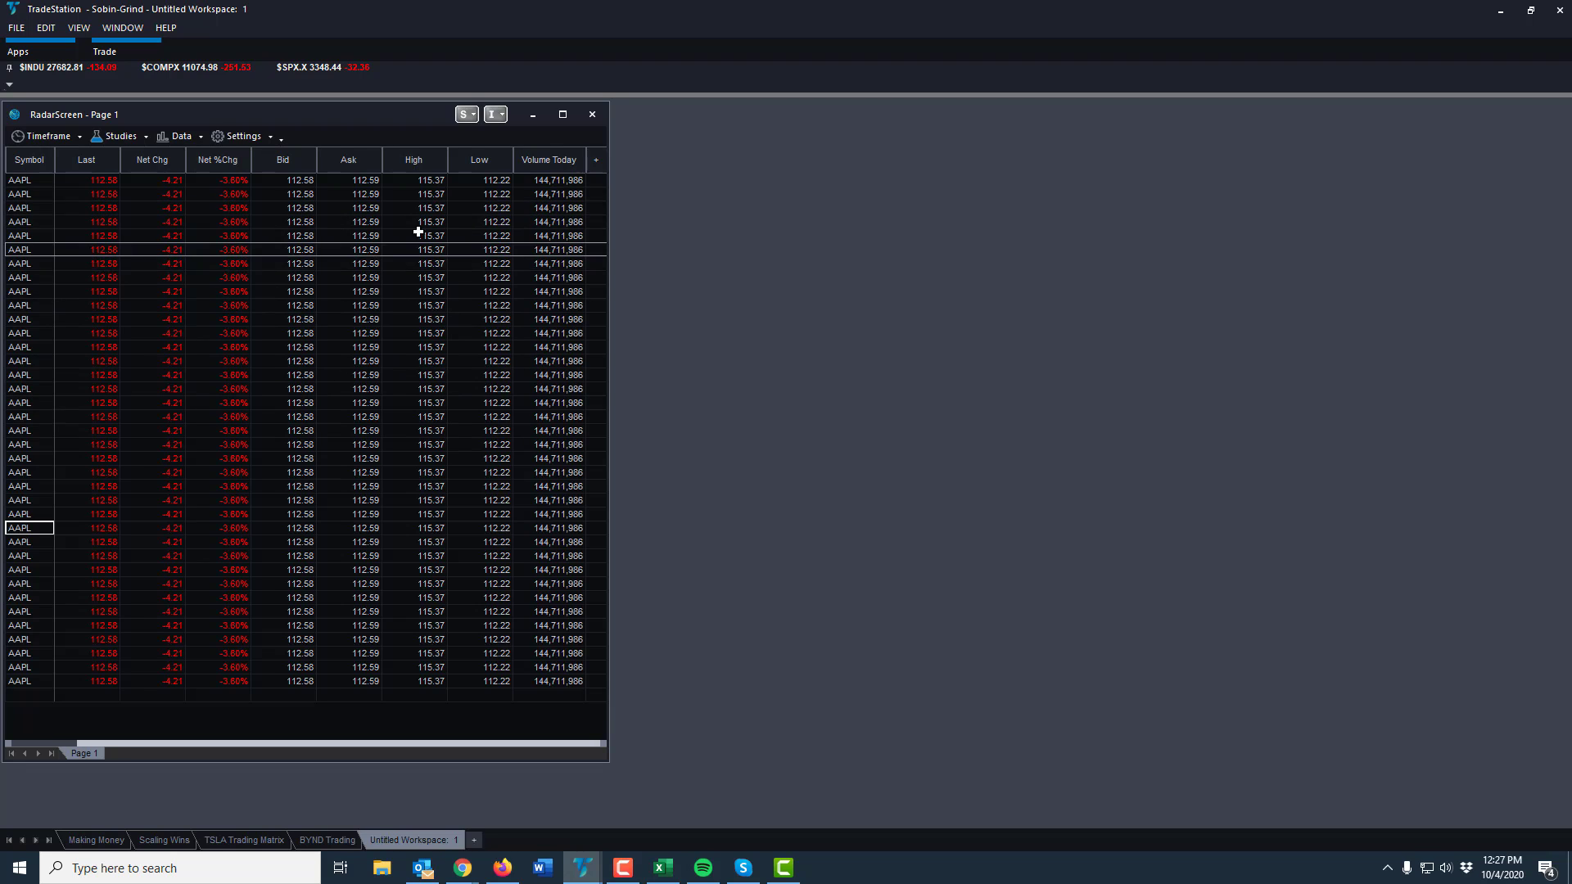
Remove the Bid, Ask, High and Low indicators from the RadarScreen's selected studies
{"action": "left_click", "coordinate": [596, 160]}
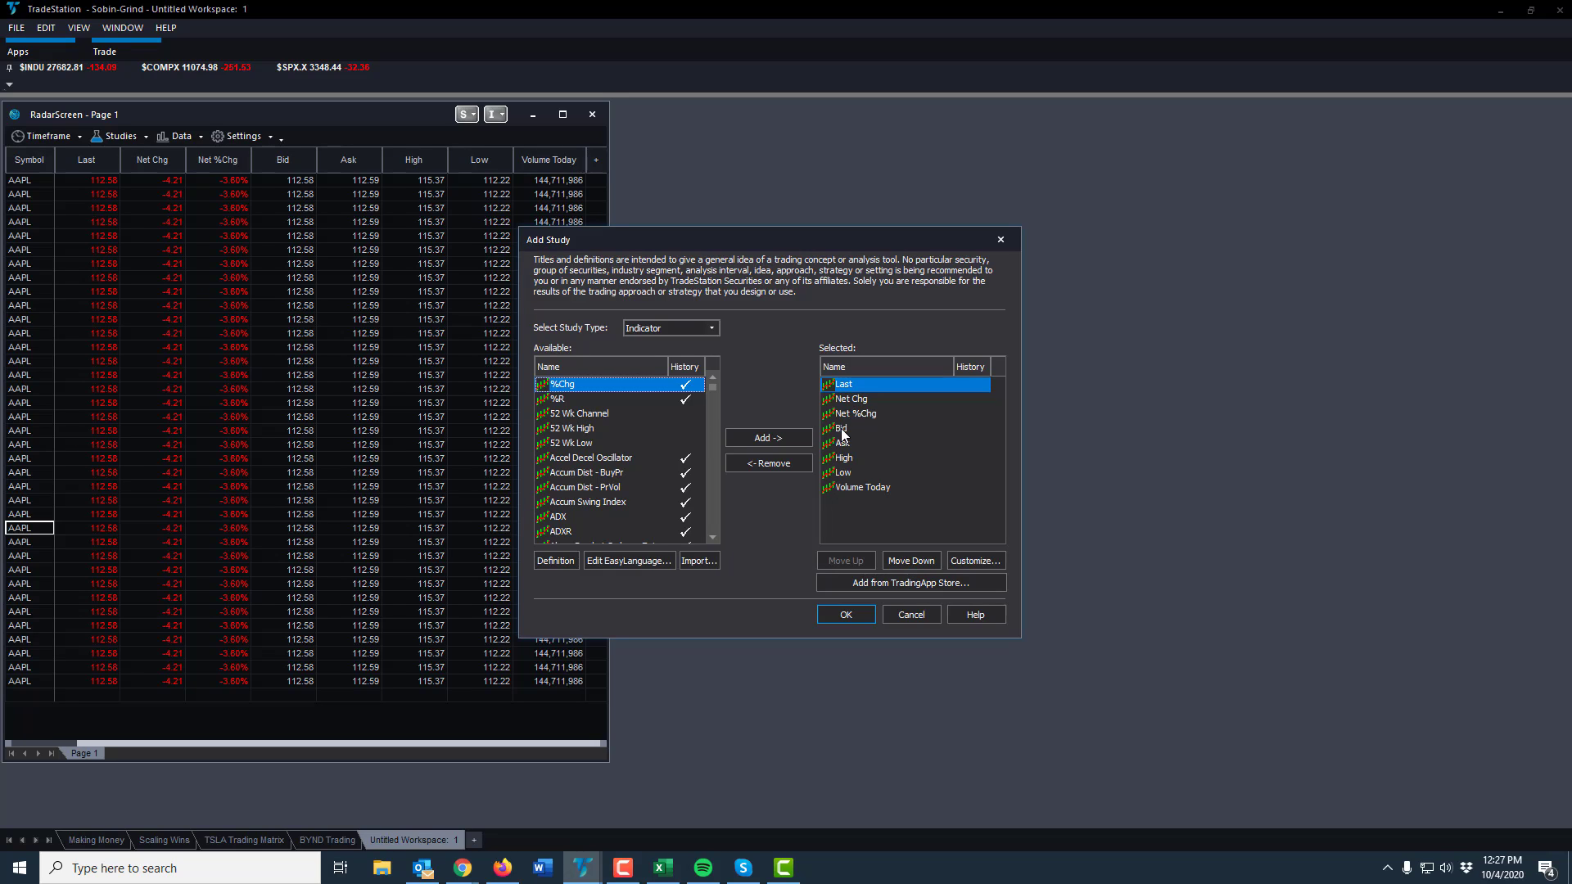
{"action": "left_click", "coordinate": [842, 429]}
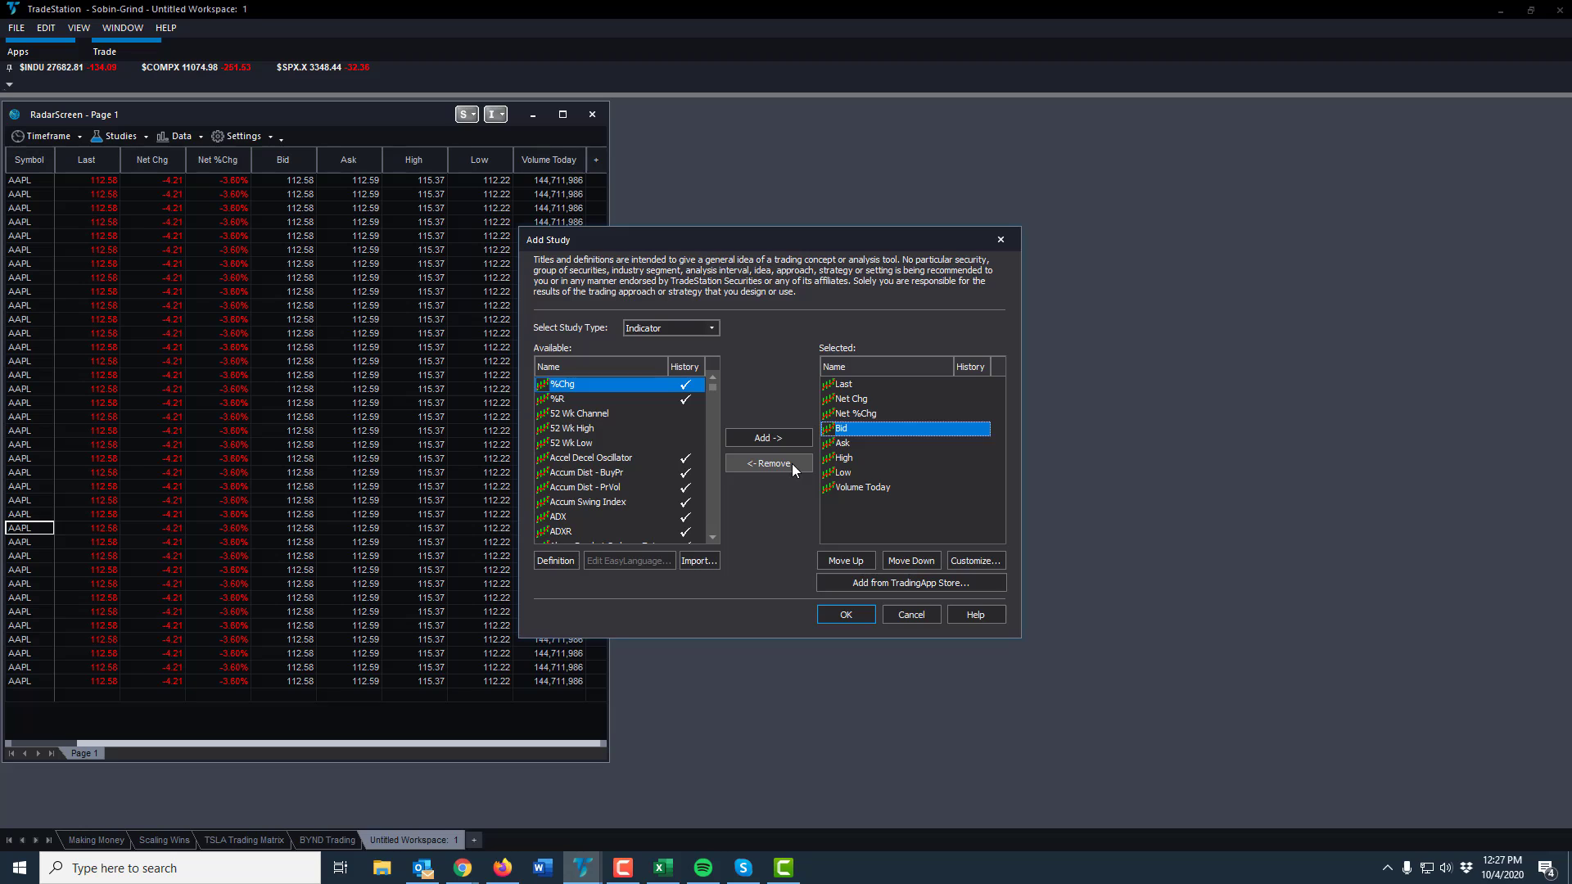
{"action": "left_click", "coordinate": [788, 465]}
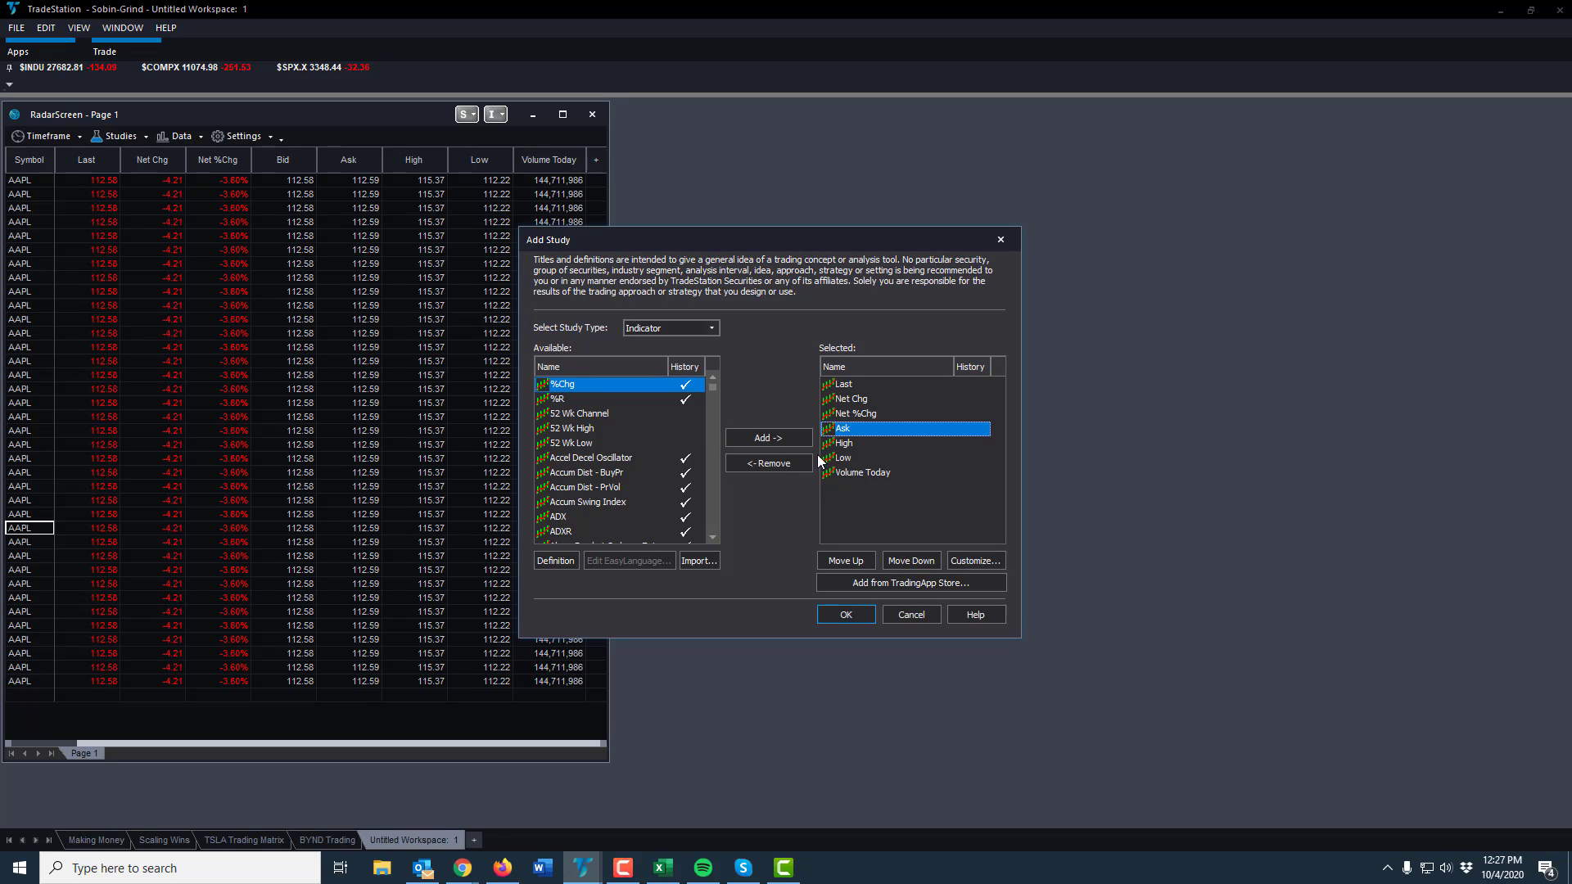
{"action": "left_click", "coordinate": [769, 469]}
{"action": "left_click", "coordinate": [774, 465]}
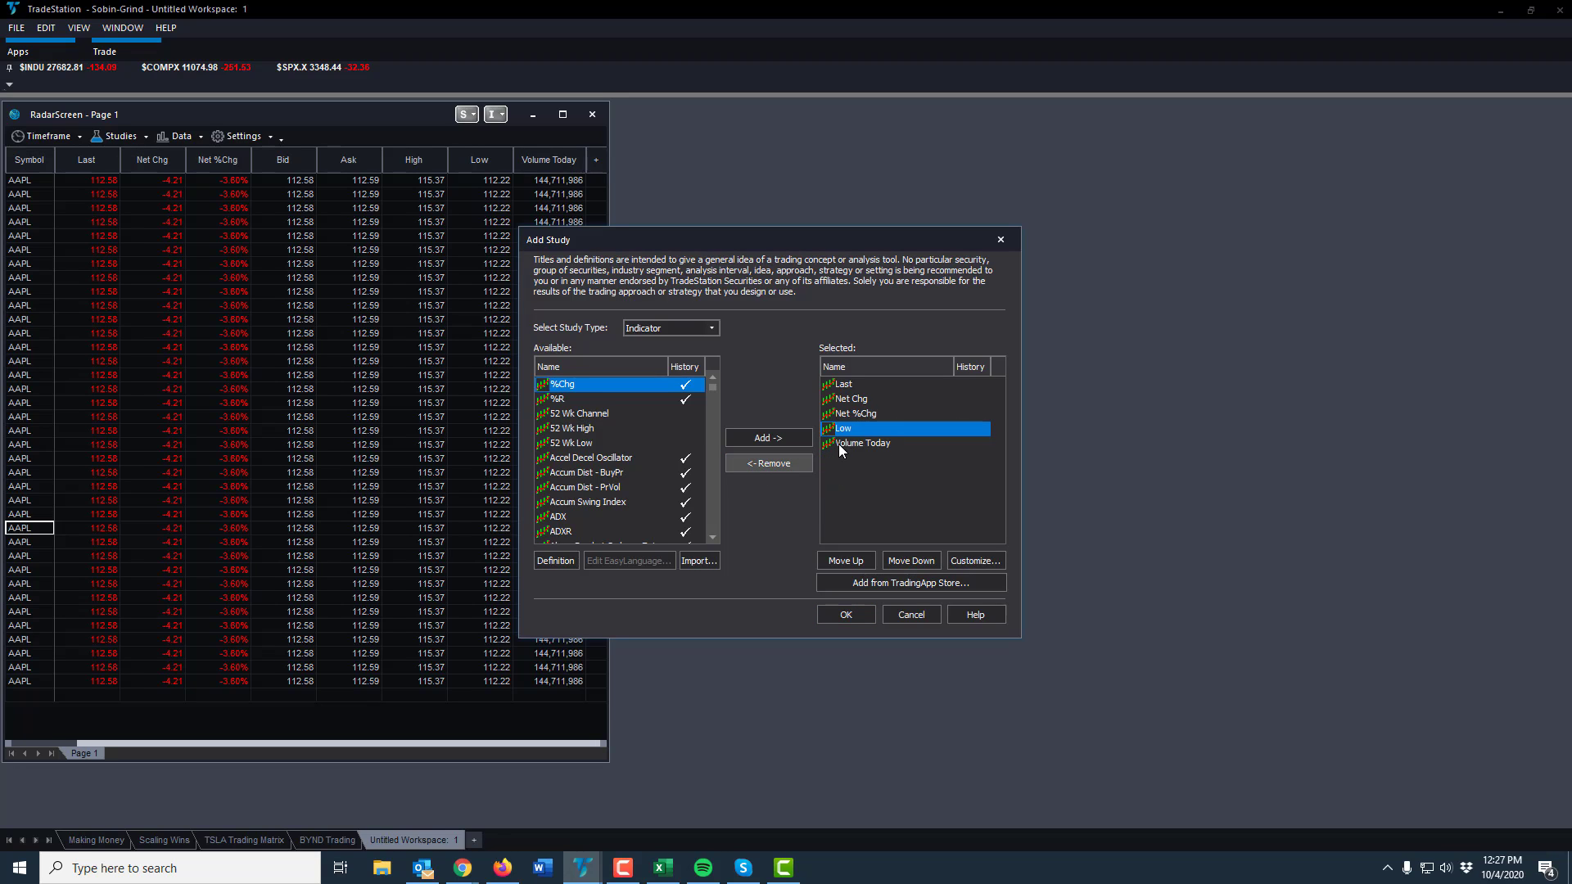
{"action": "left_click", "coordinate": [776, 460]}
{"action": "left_click", "coordinate": [847, 614]}
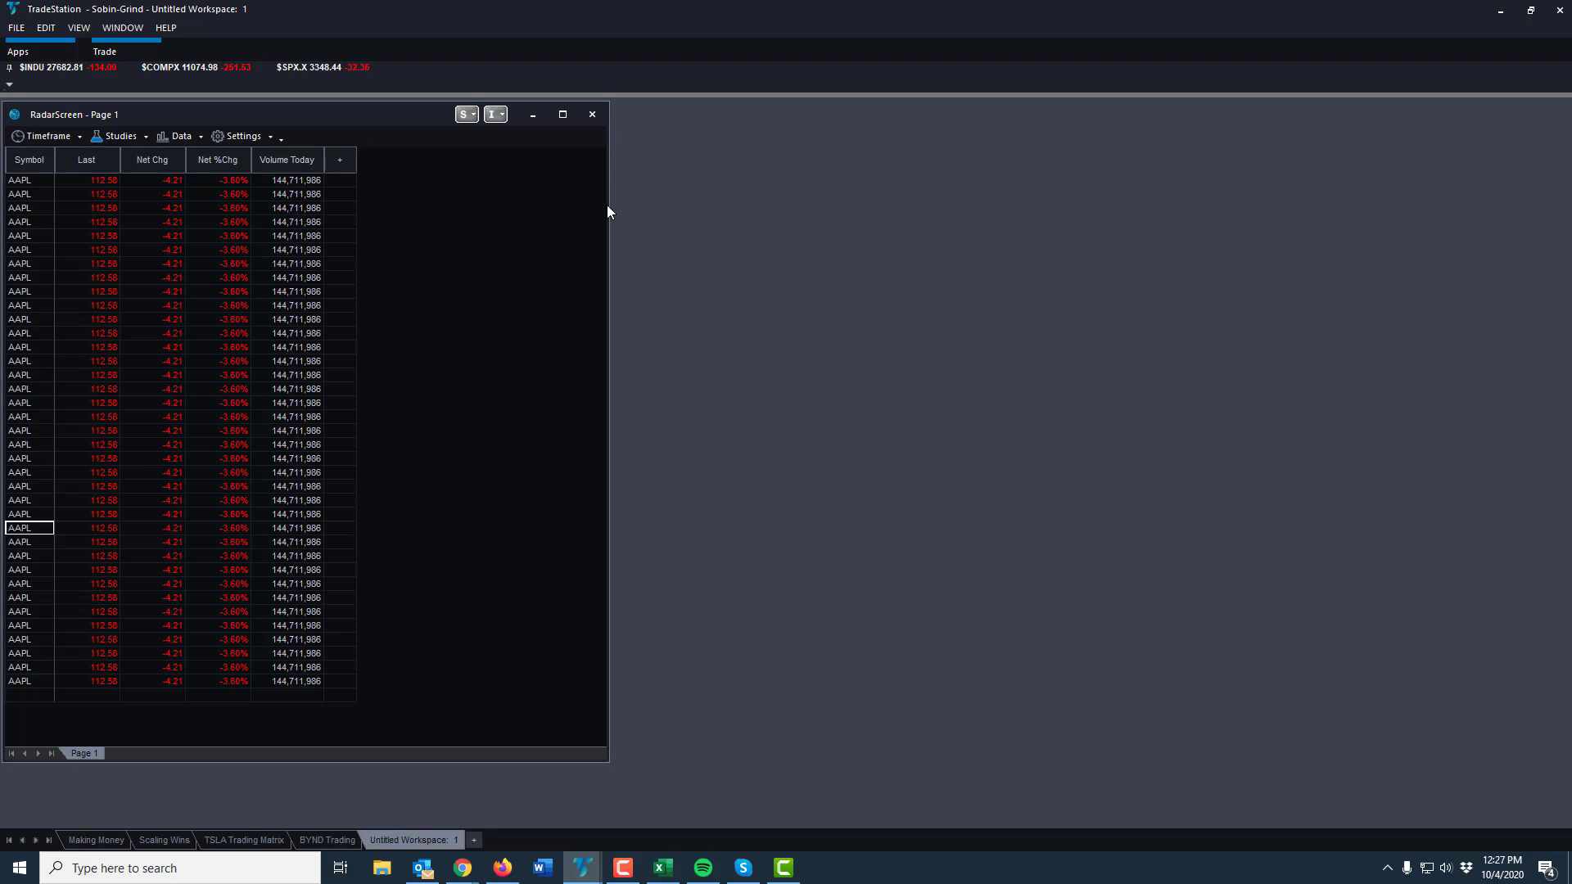
Narrow the RadarScreen window to fit the remaining columns and shrink the Last column
{"action": "left_click_drag", "start_coordinate": [606, 204], "coordinate": [362, 196]}
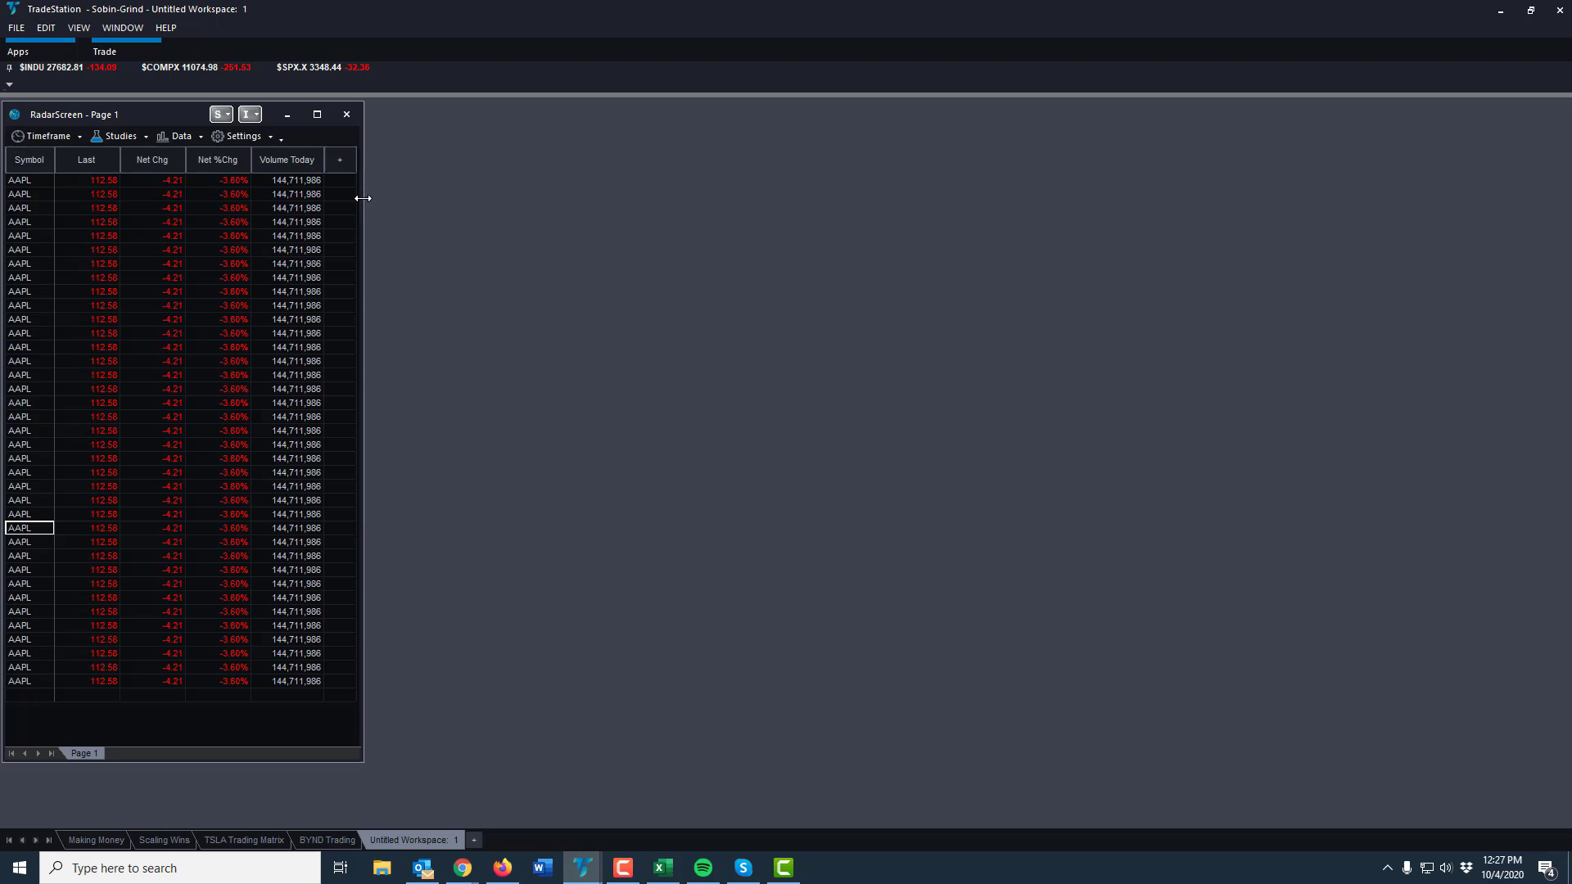
{"action": "left_click_drag", "start_coordinate": [119, 159], "coordinate": [89, 160]}
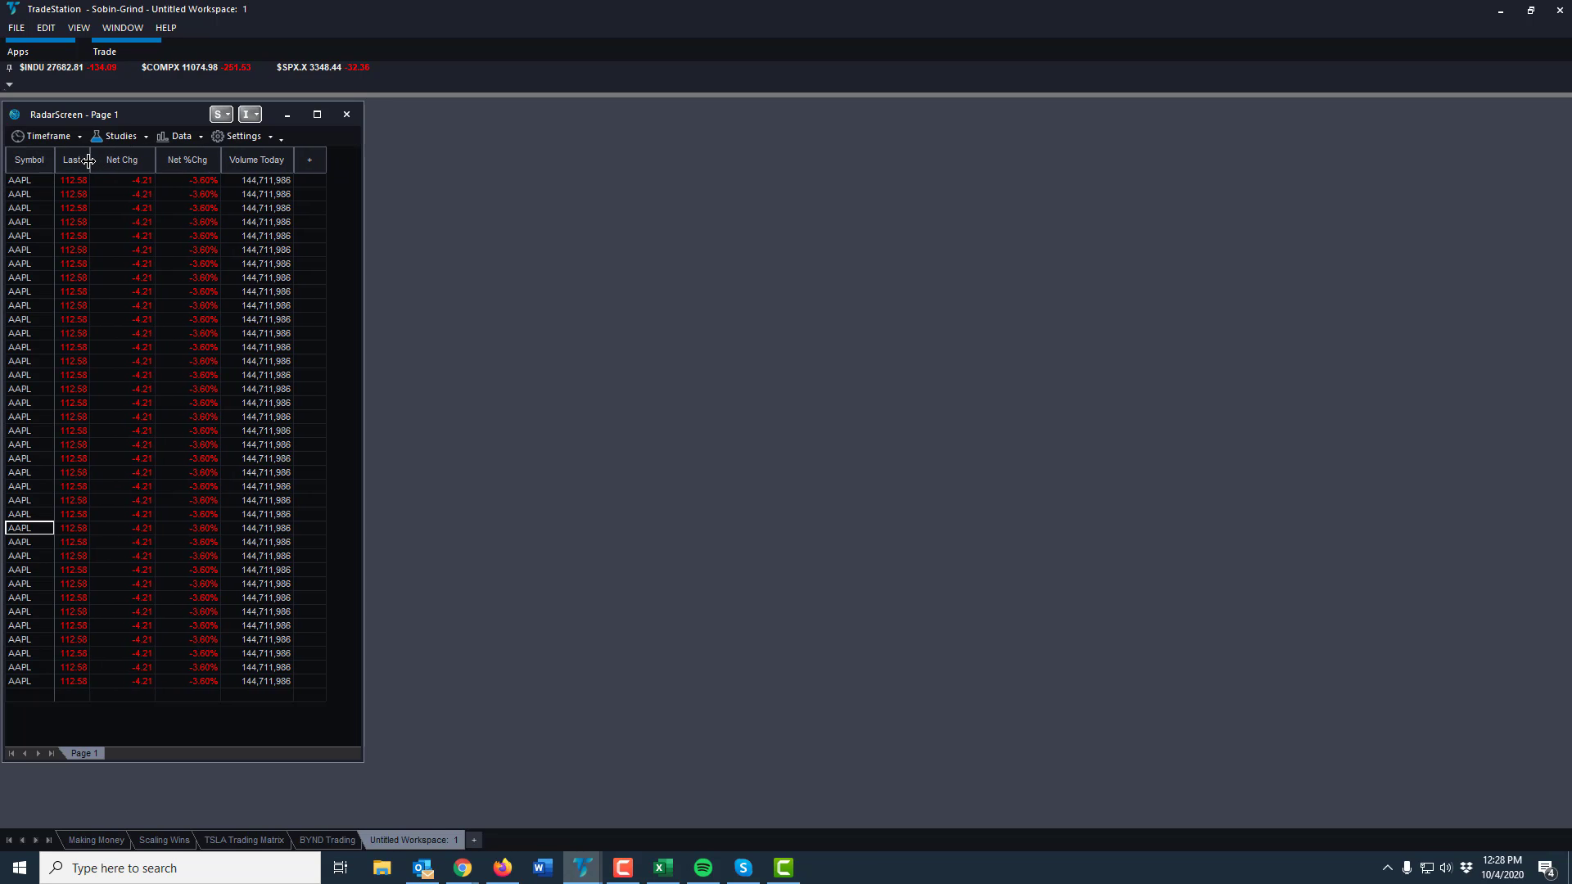
Replace the symbol in the first row with AMZN
{"action": "left_click", "coordinate": [25, 180]}
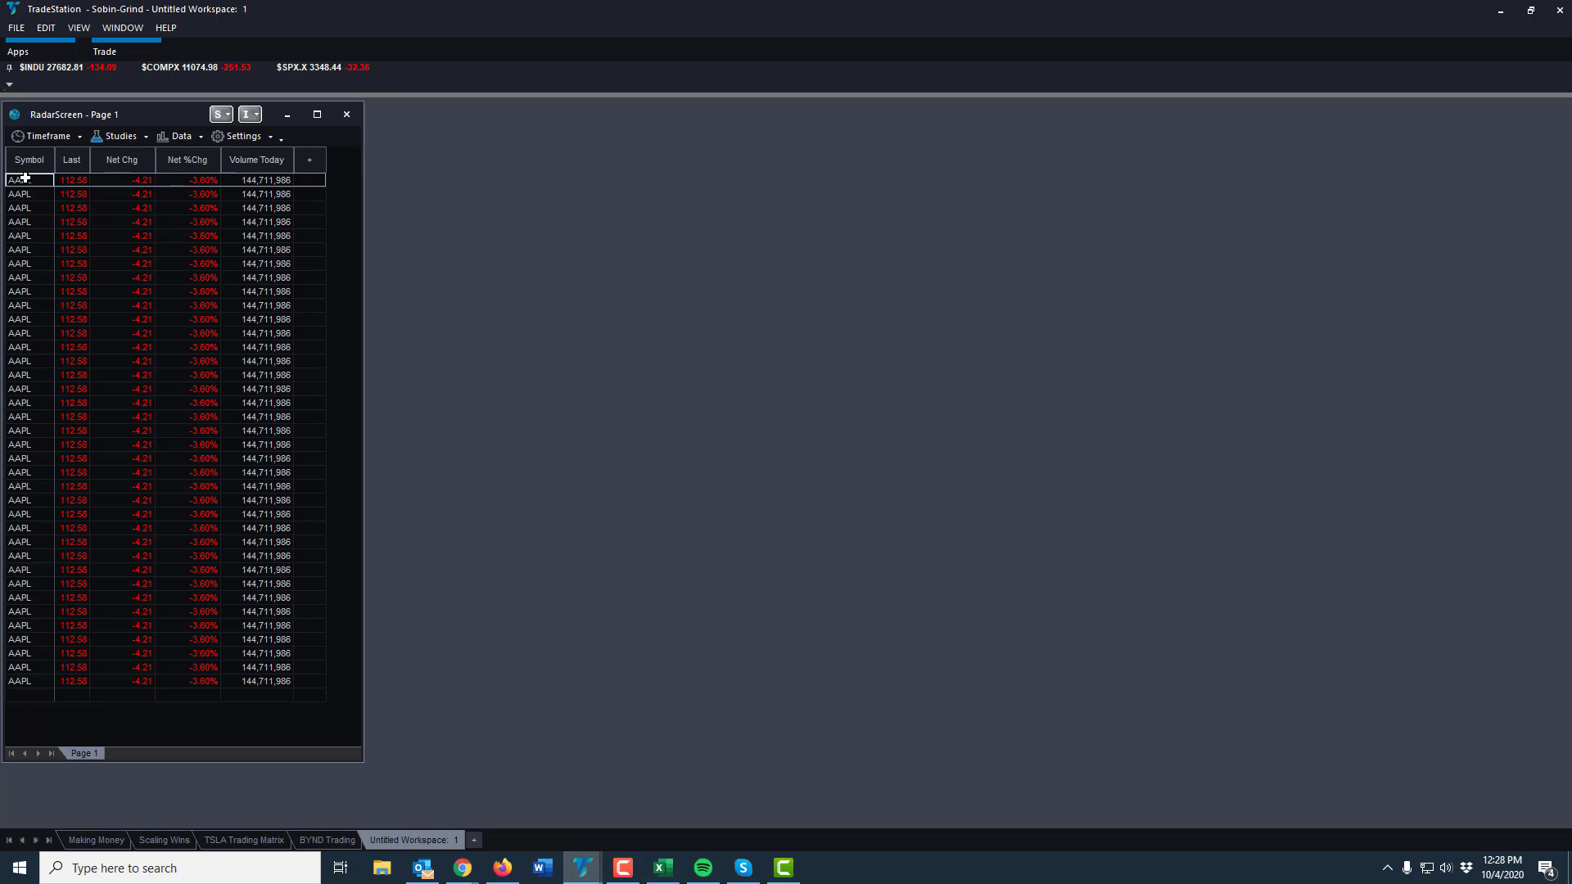
{"action": "type", "text": "AMZN"}
{"action": "key", "text": "Return"}
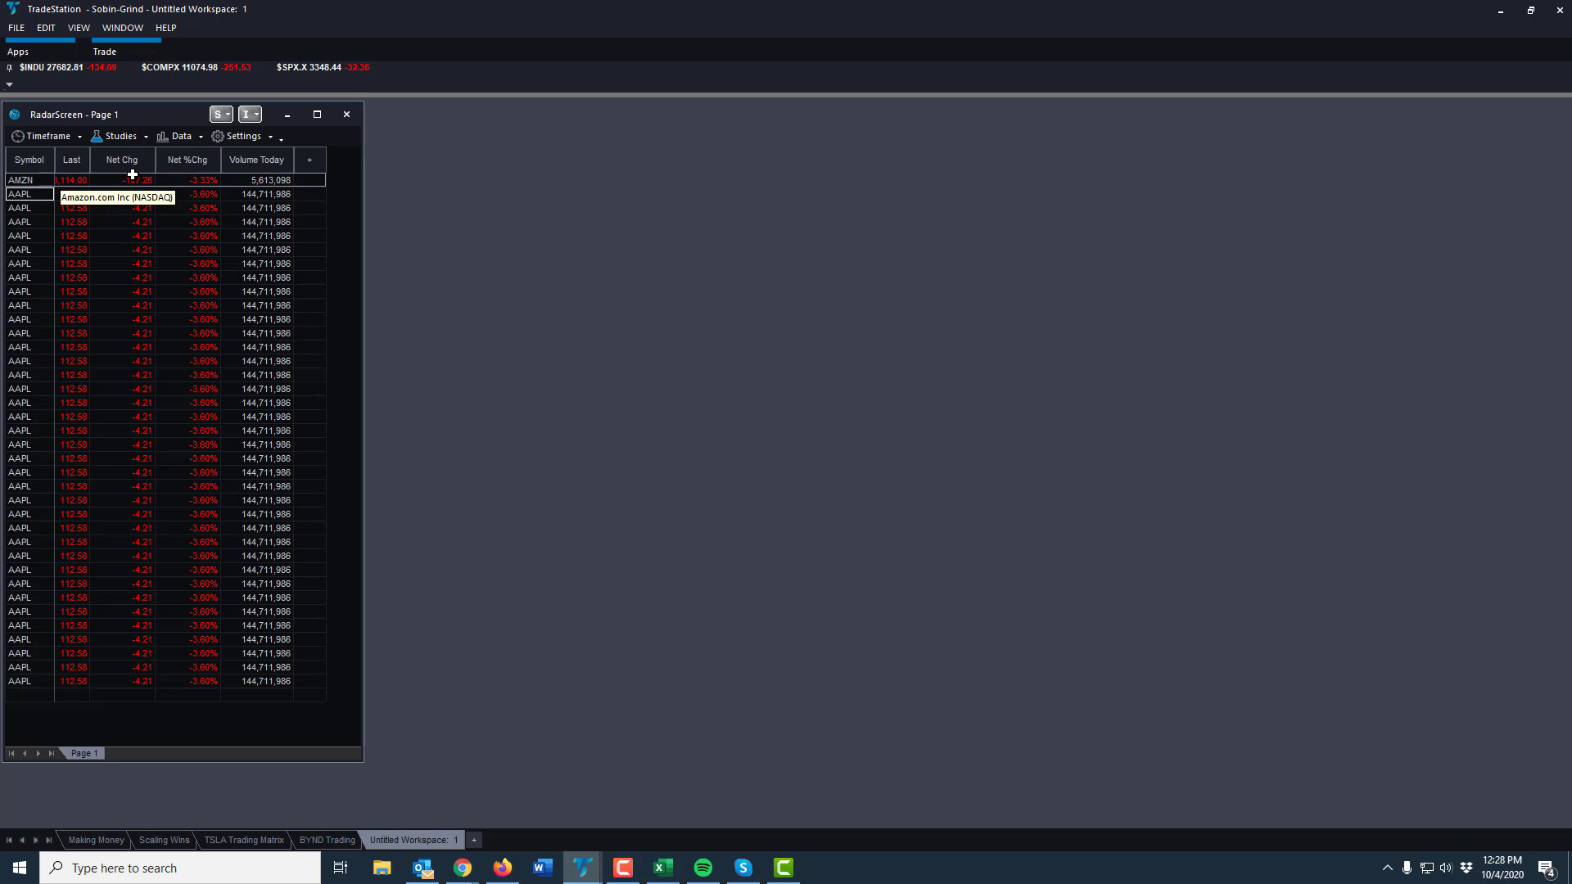
Widen the Last column to fit AMZN's price, tighten the Net Chg, Net %Chg and Volume Today columns, and narrow the window to match
{"action": "left_click_drag", "start_coordinate": [85, 172], "coordinate": [93, 174]}
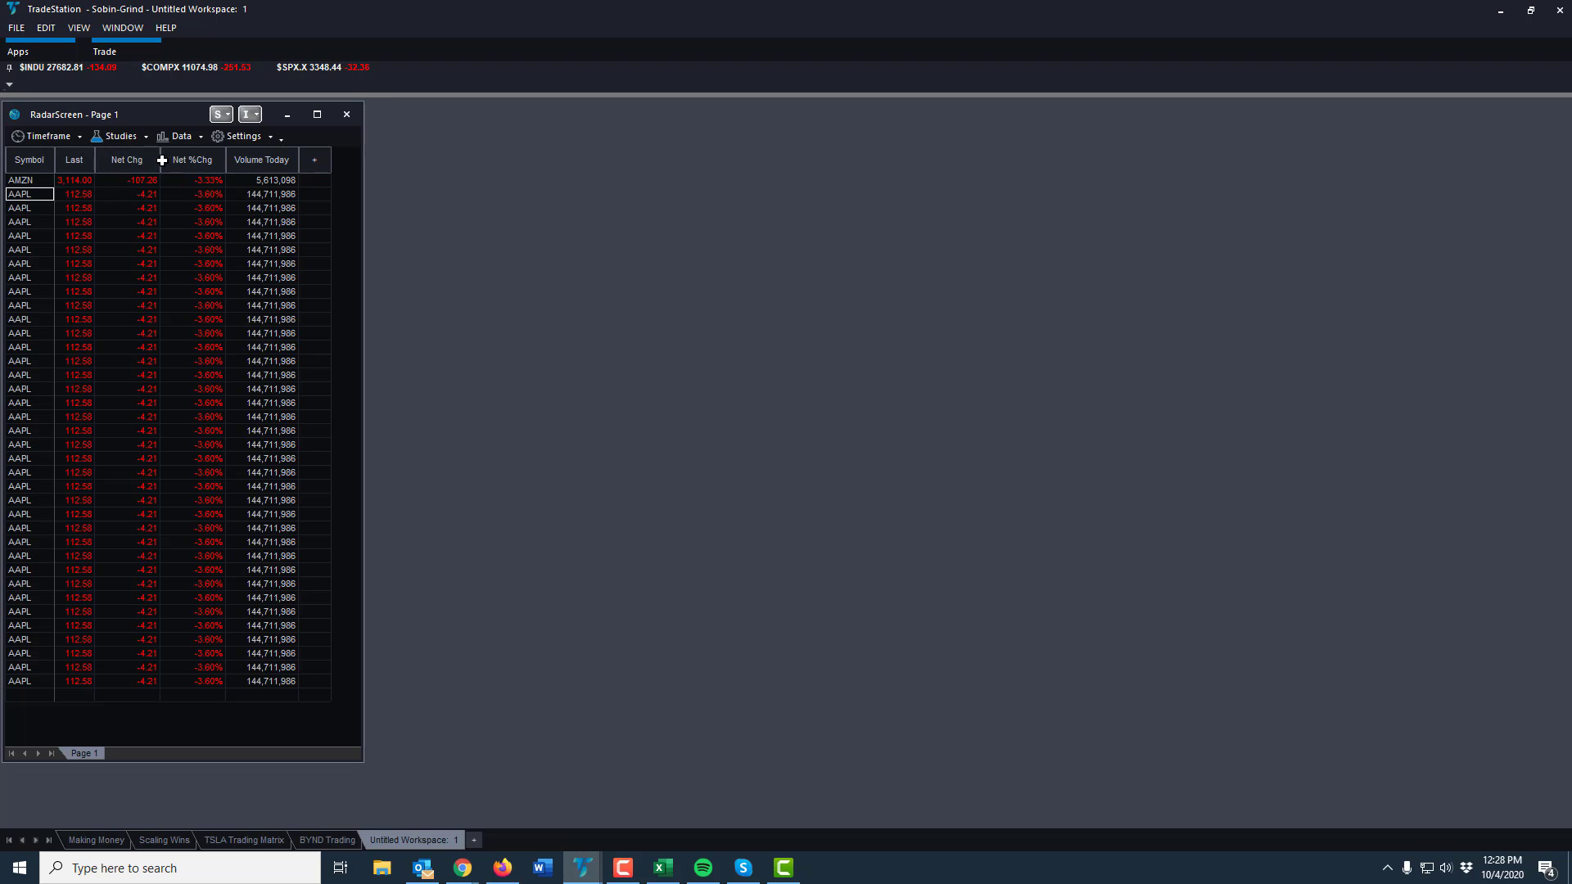
{"action": "left_click_drag", "start_coordinate": [162, 161], "coordinate": [136, 159]}
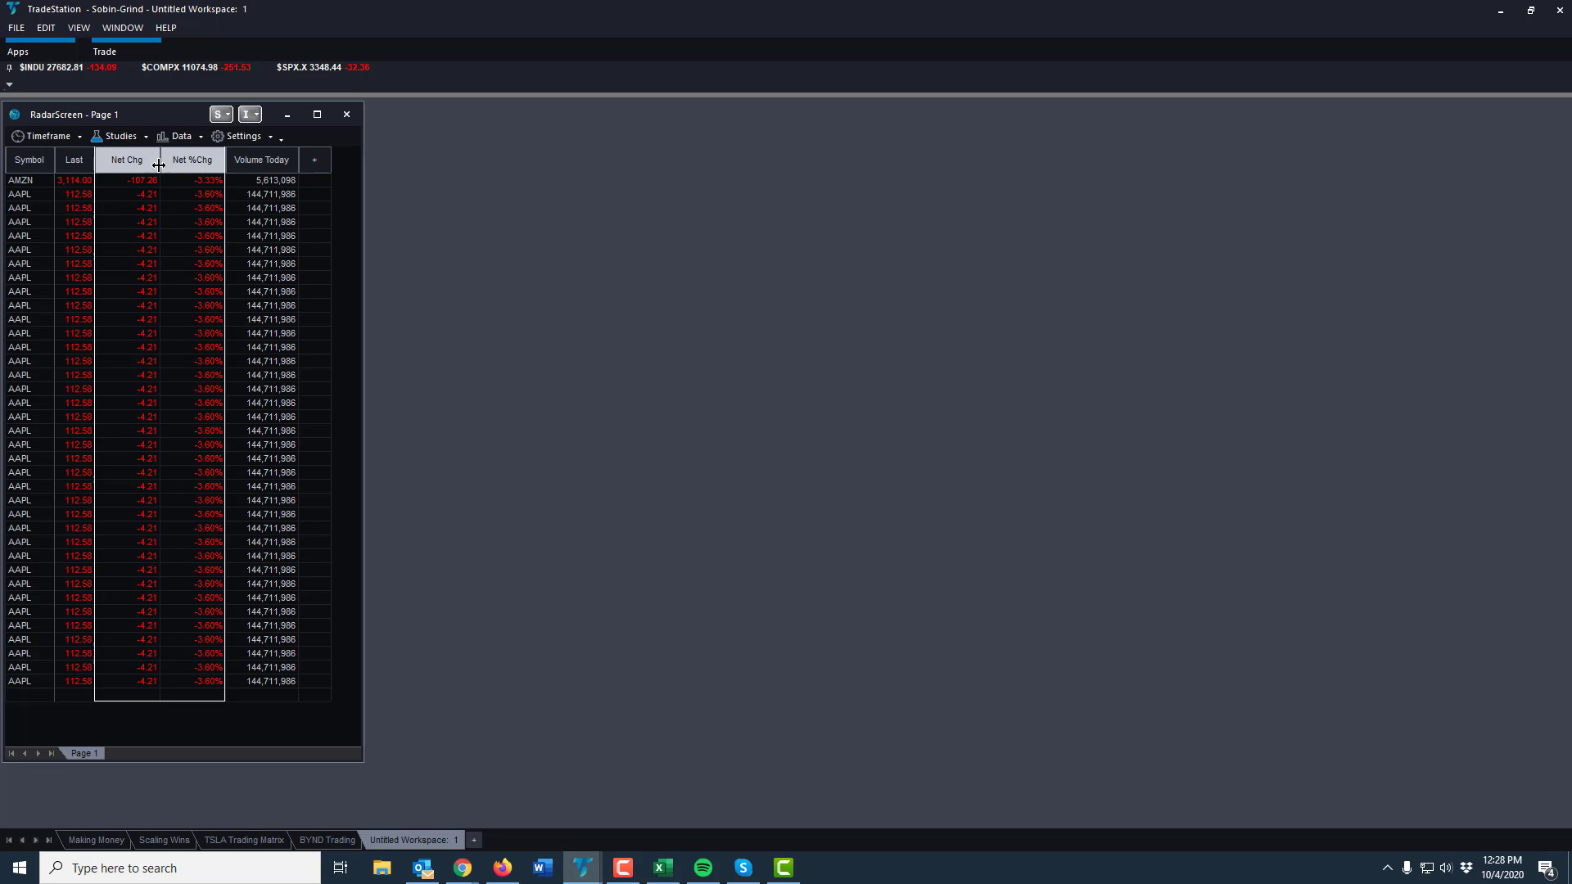
{"action": "left_click_drag", "start_coordinate": [155, 160], "coordinate": [130, 156]}
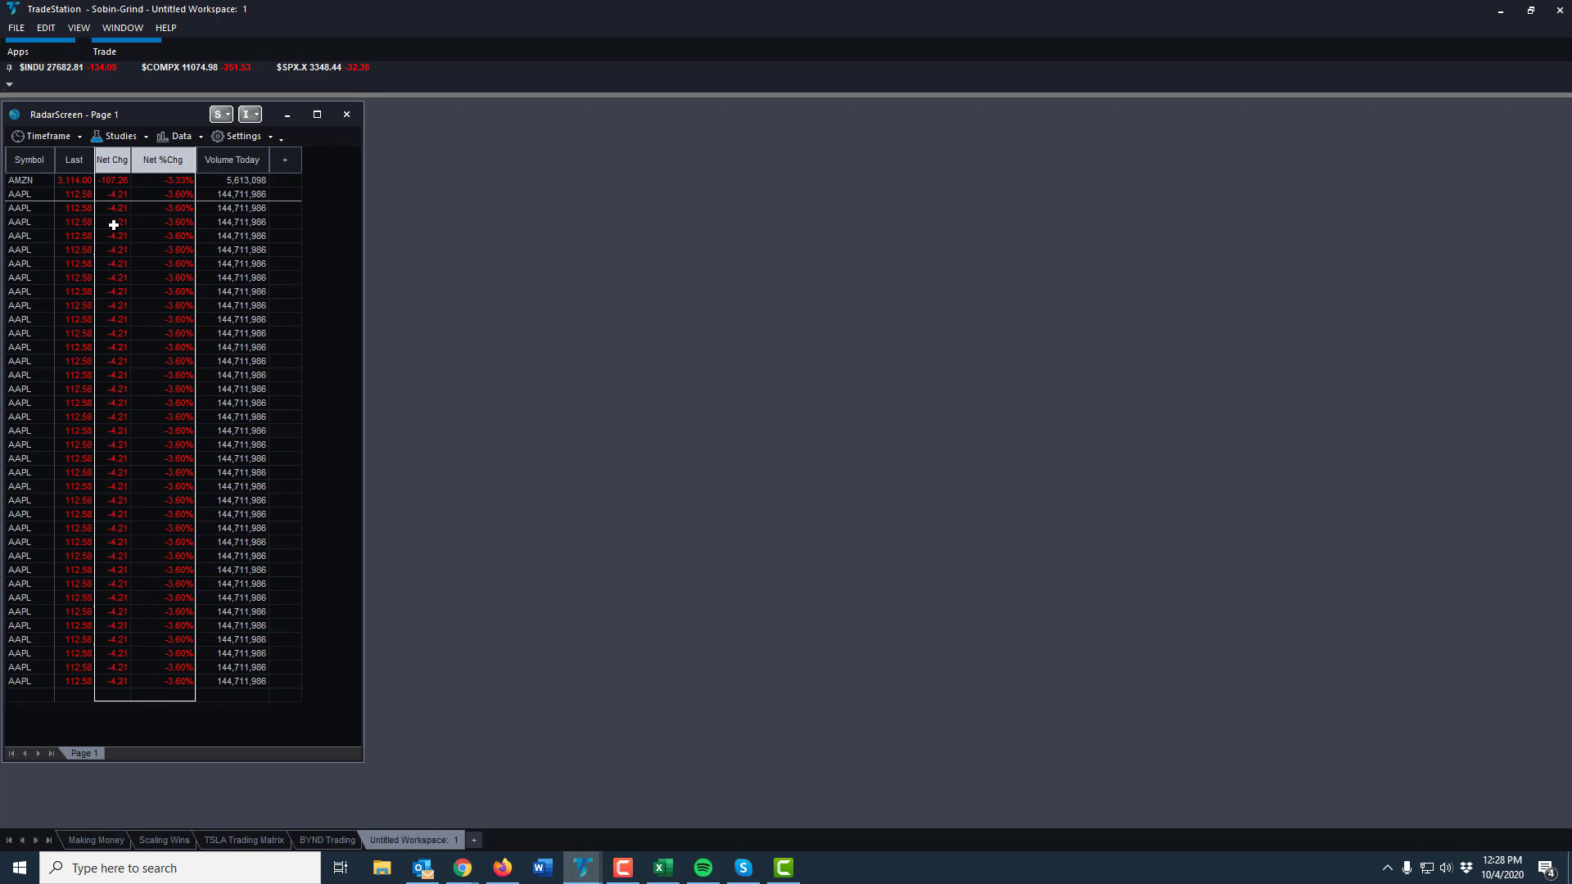
{"action": "left_click", "coordinate": [222, 693]}
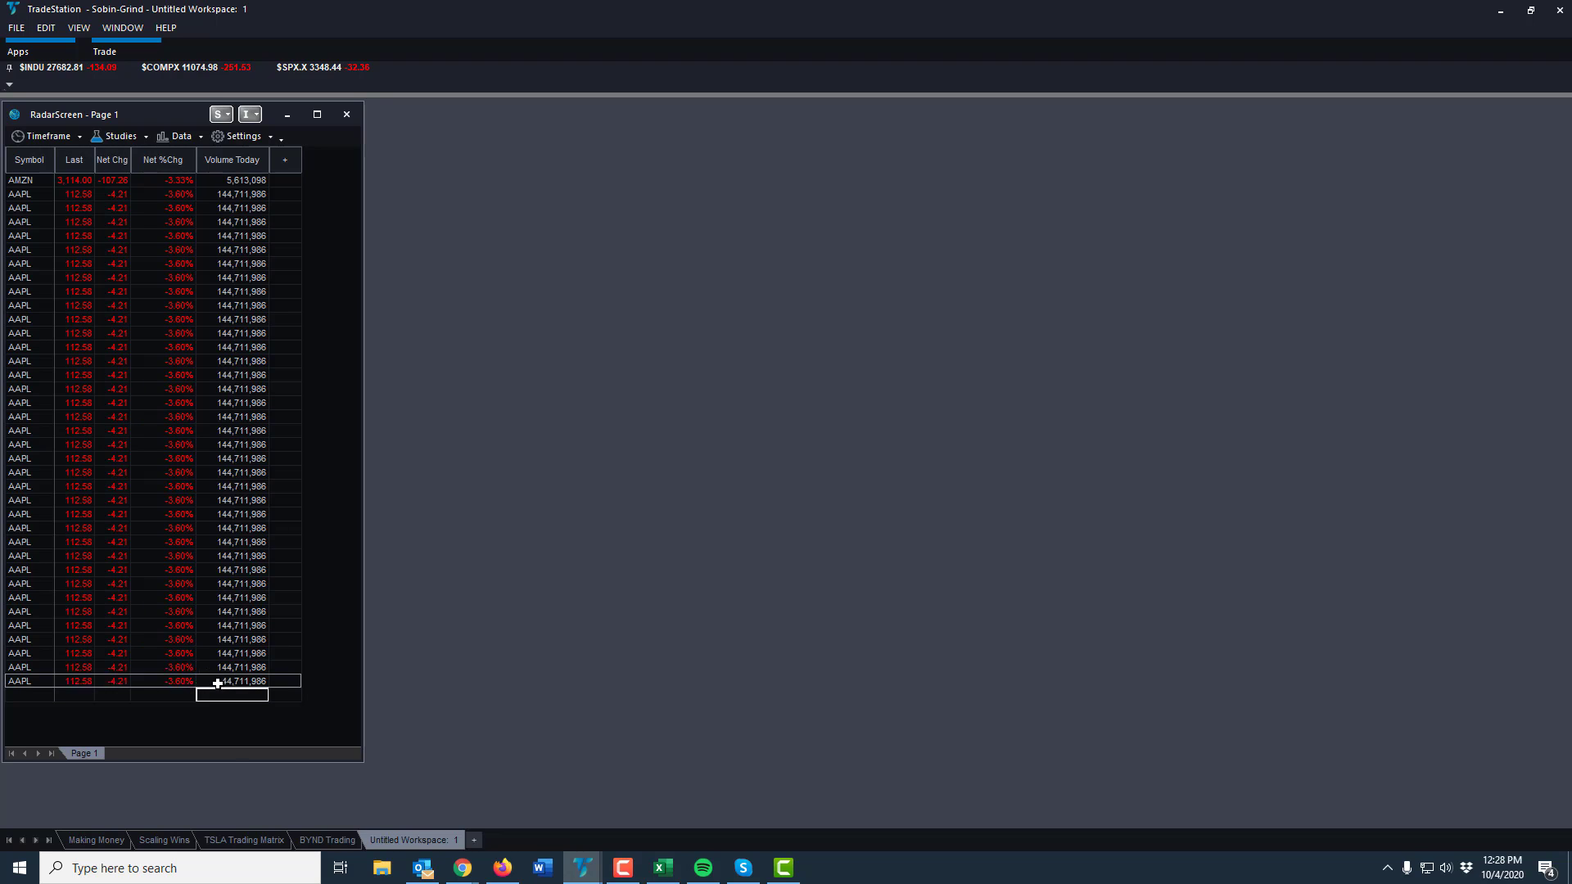
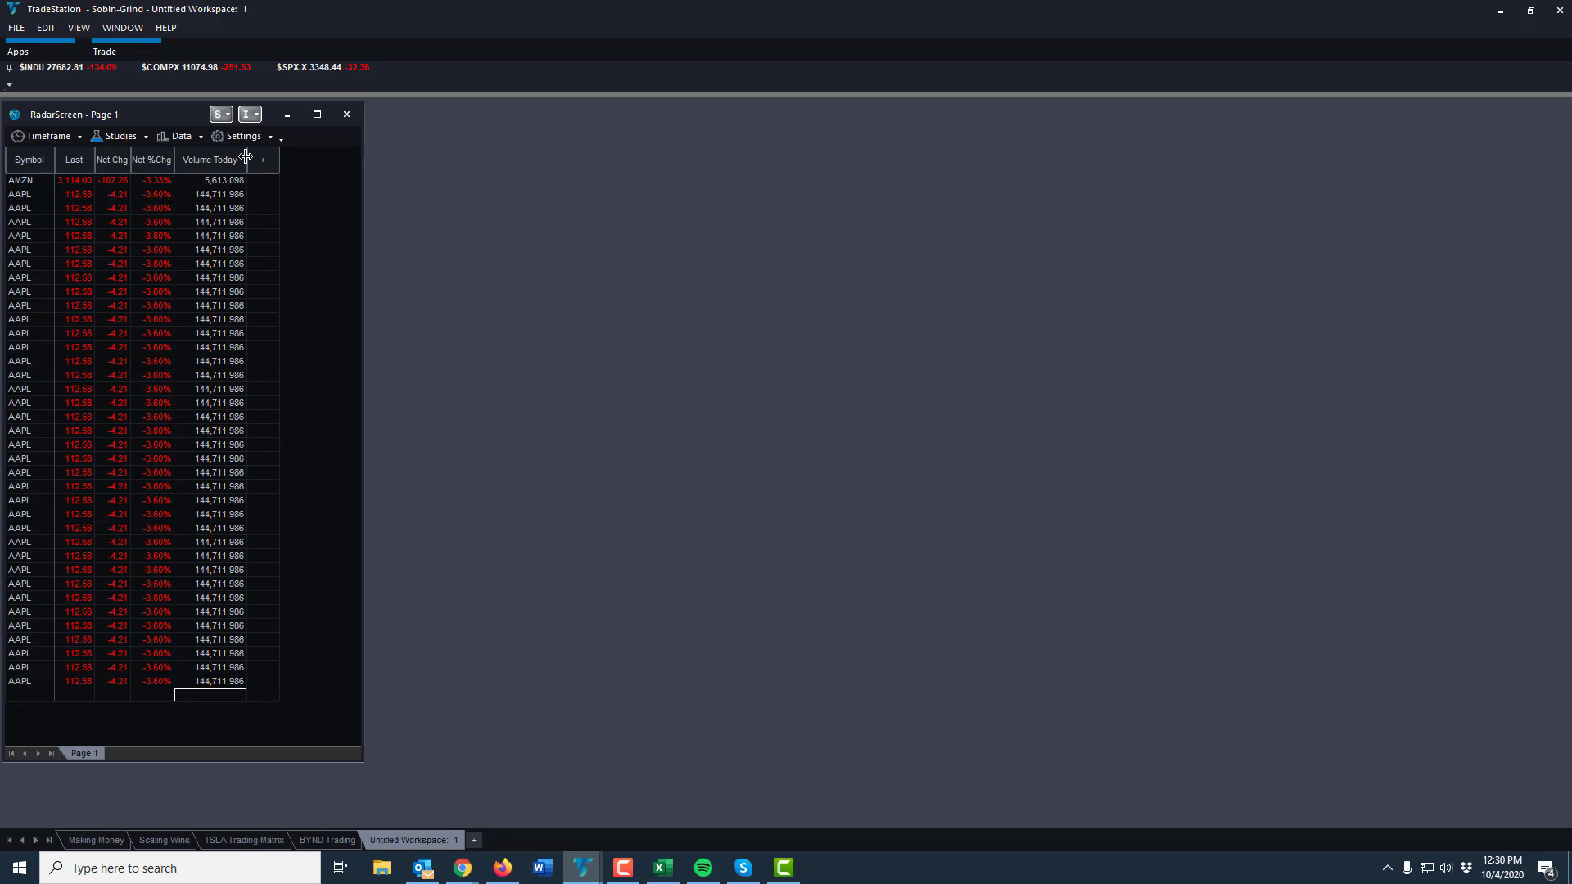
{"action": "left_click_drag", "start_coordinate": [245, 157], "coordinate": [229, 154]}
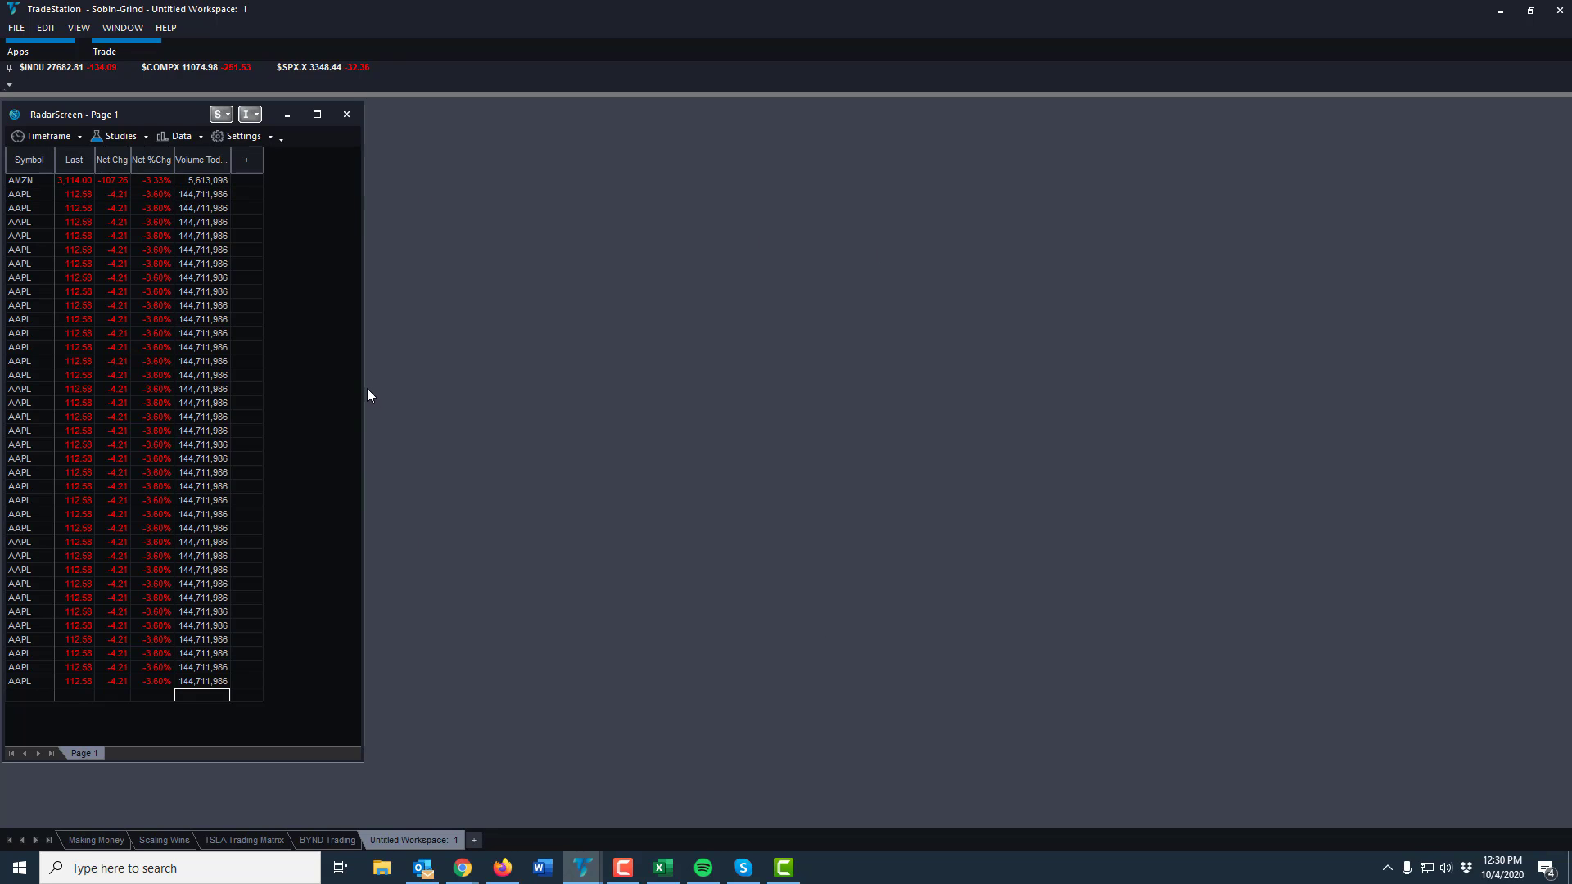
{"action": "left_click_drag", "start_coordinate": [362, 379], "coordinate": [232, 360]}
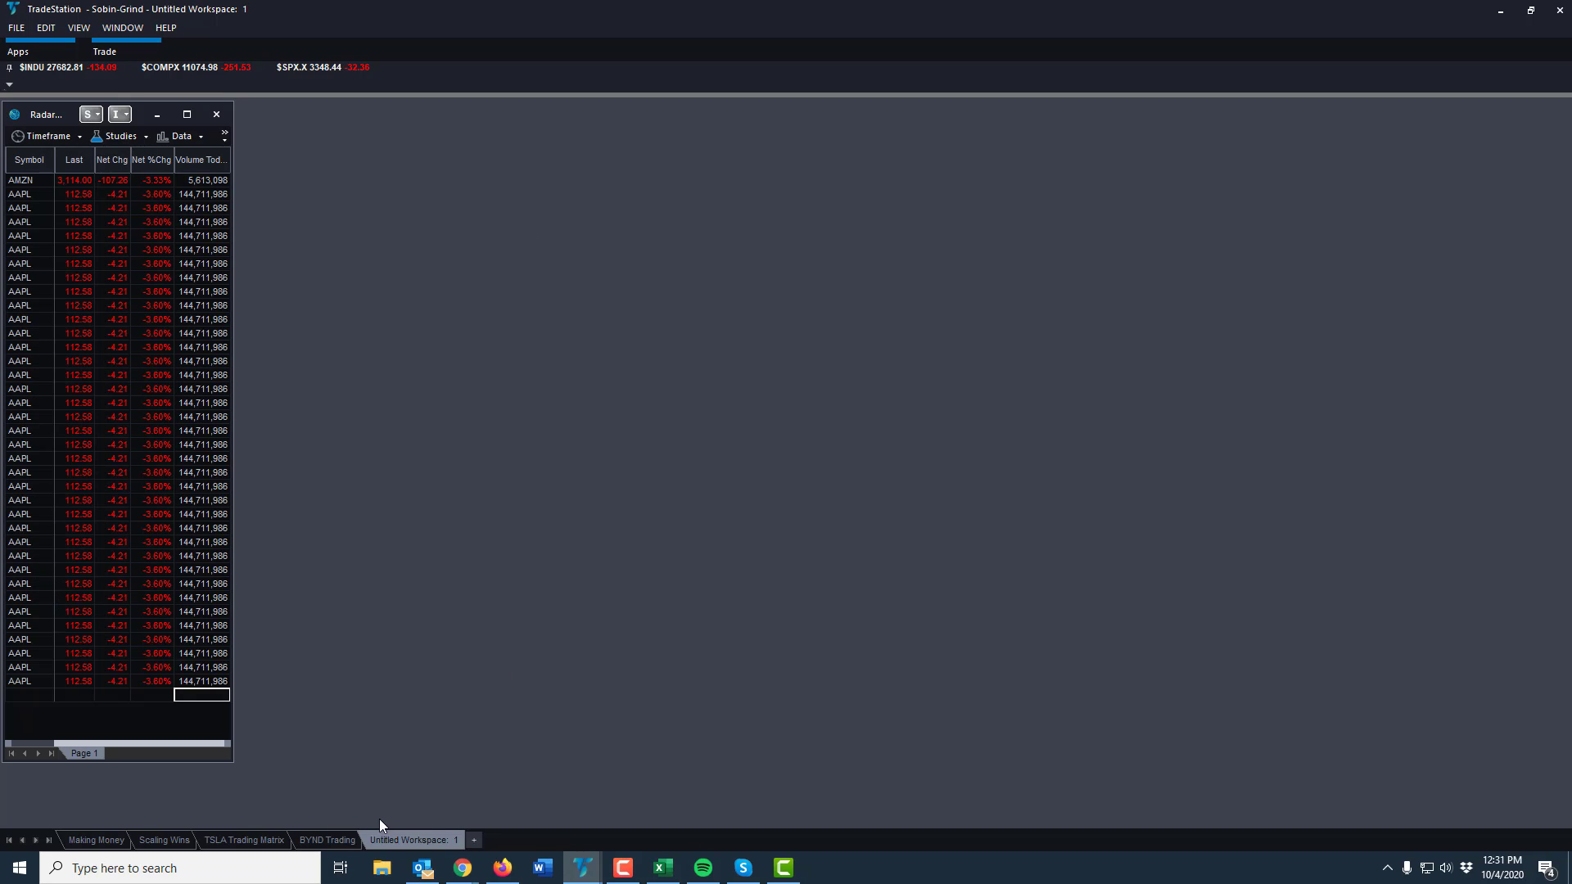
Copy the NNOX 5-minute chart from the BYND Trading workspace into the untitled workspace, placing it beside the RadarScreen and matching its height
{"action": "left_click", "coordinate": [321, 839]}
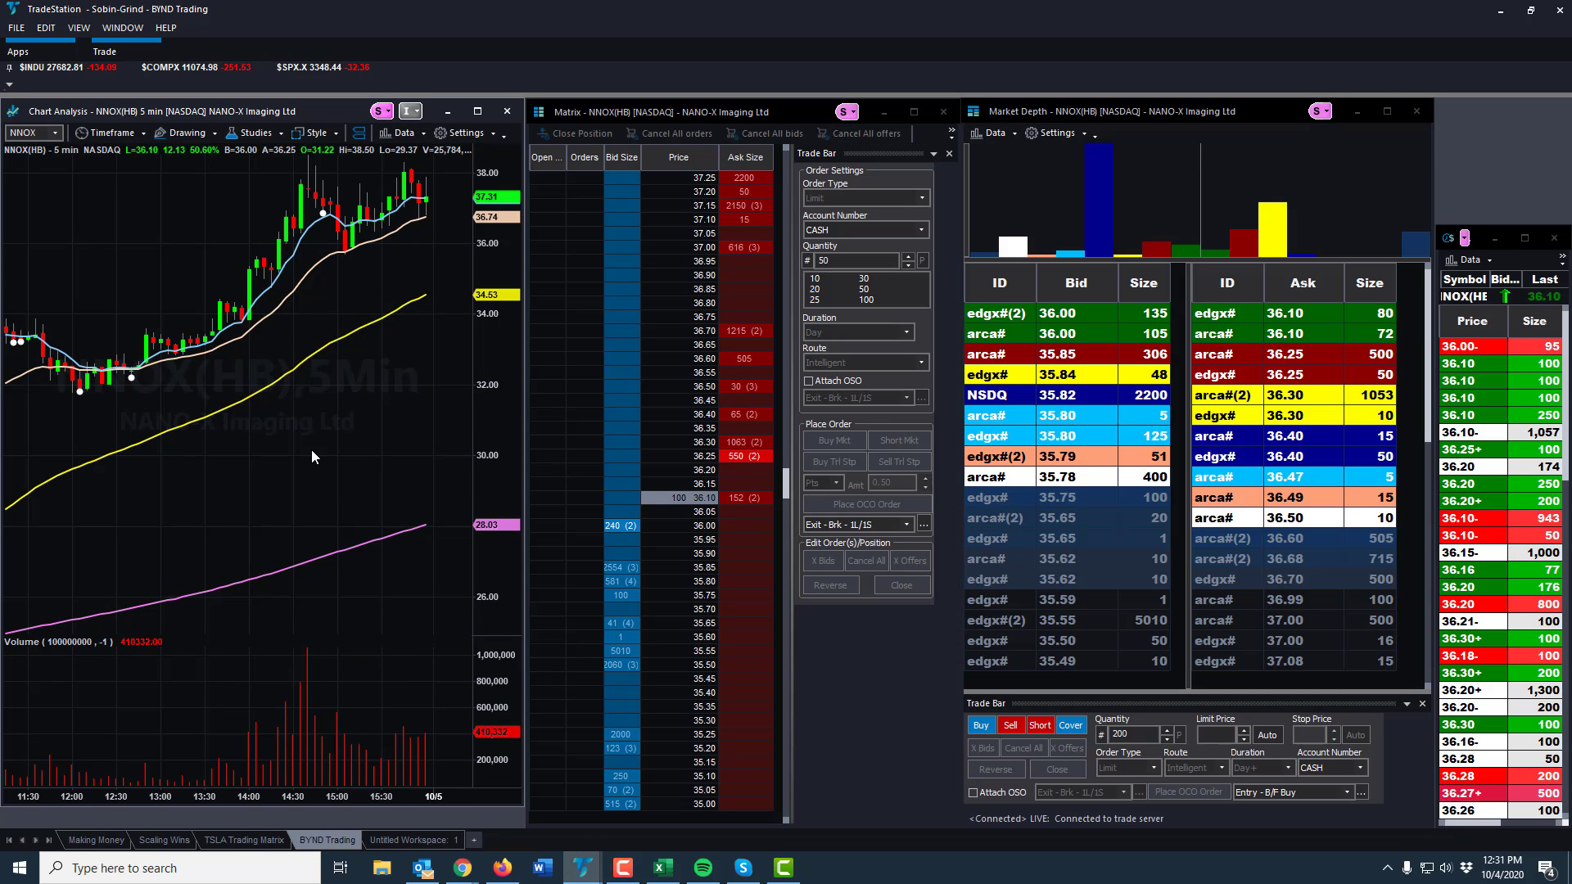
{"action": "right_click", "coordinate": [311, 450]}
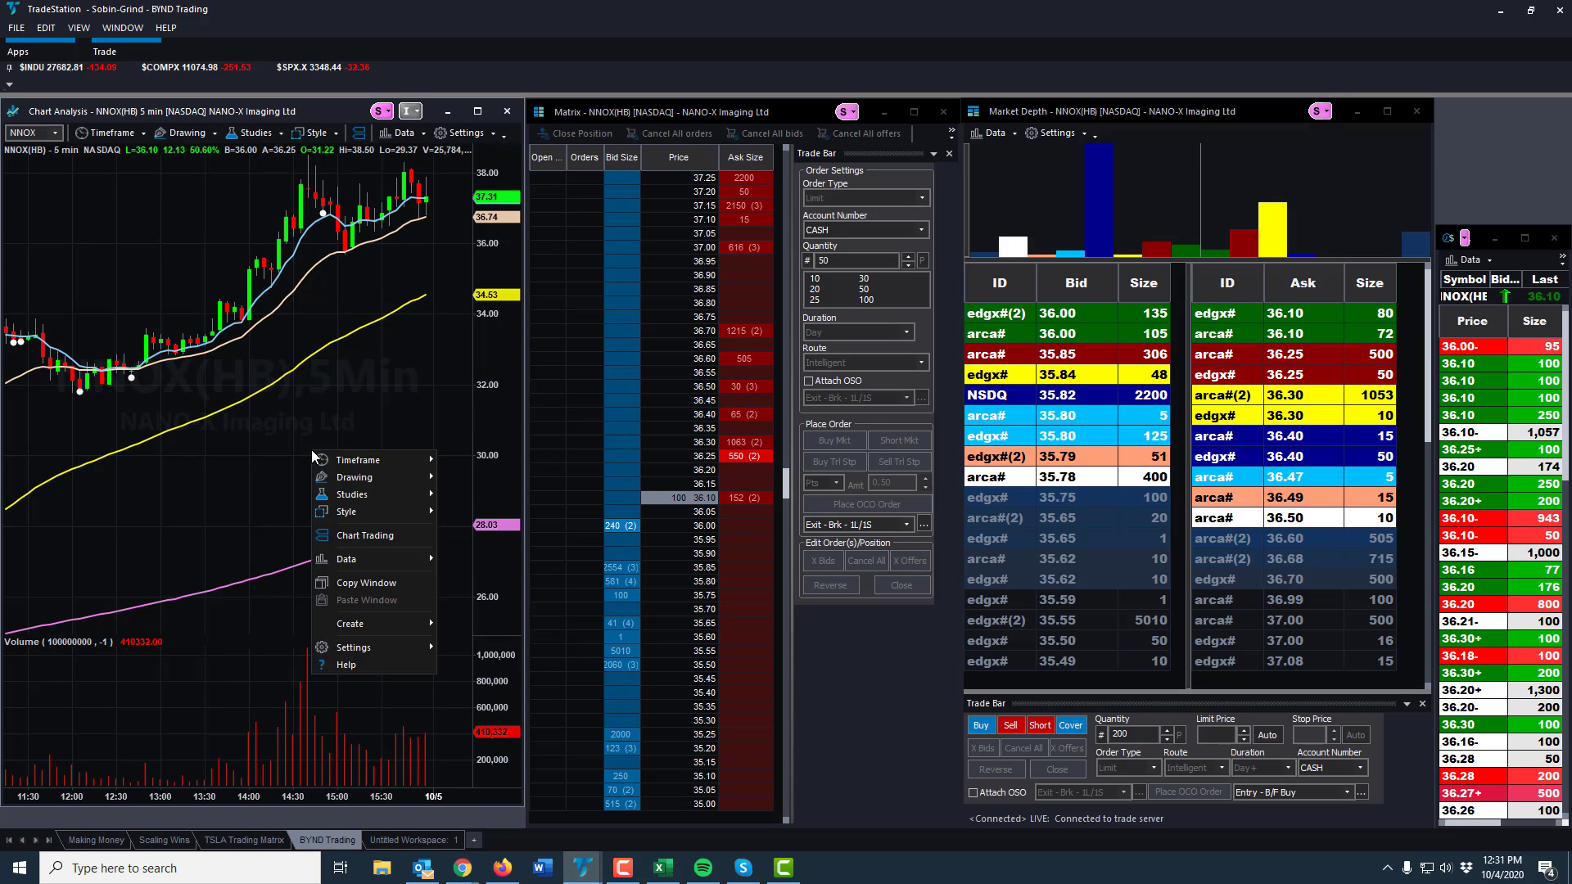
{"action": "left_click", "coordinate": [381, 583]}
{"action": "left_click", "coordinate": [409, 839]}
{"action": "right_click", "coordinate": [502, 522]}
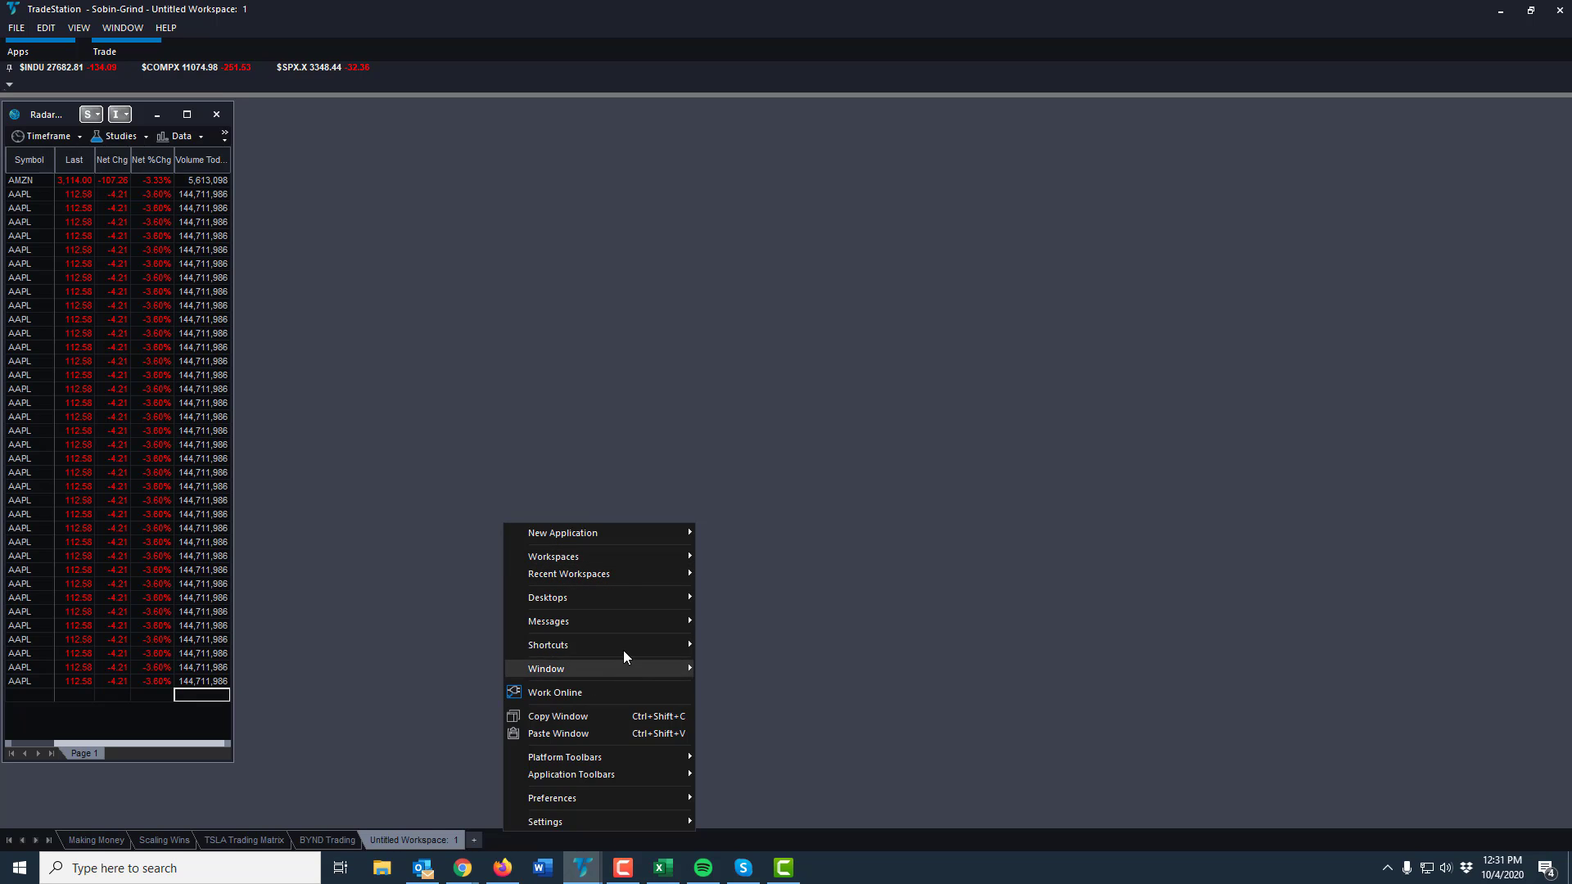
{"action": "left_click", "coordinate": [608, 733]}
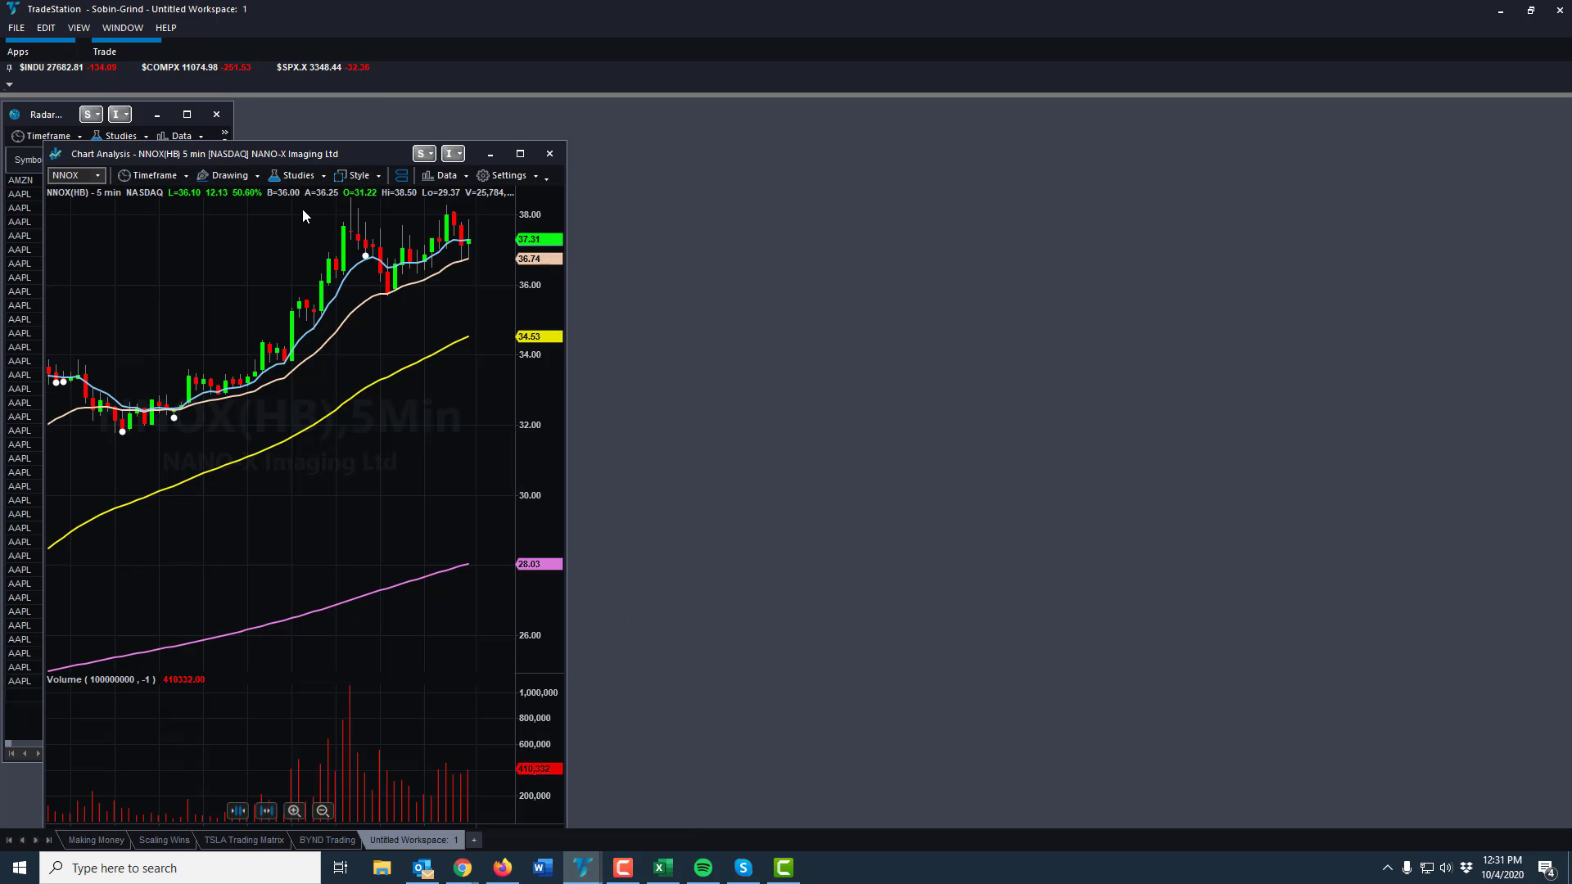
{"action": "left_click_drag", "start_coordinate": [292, 164], "coordinate": [575, 121]}
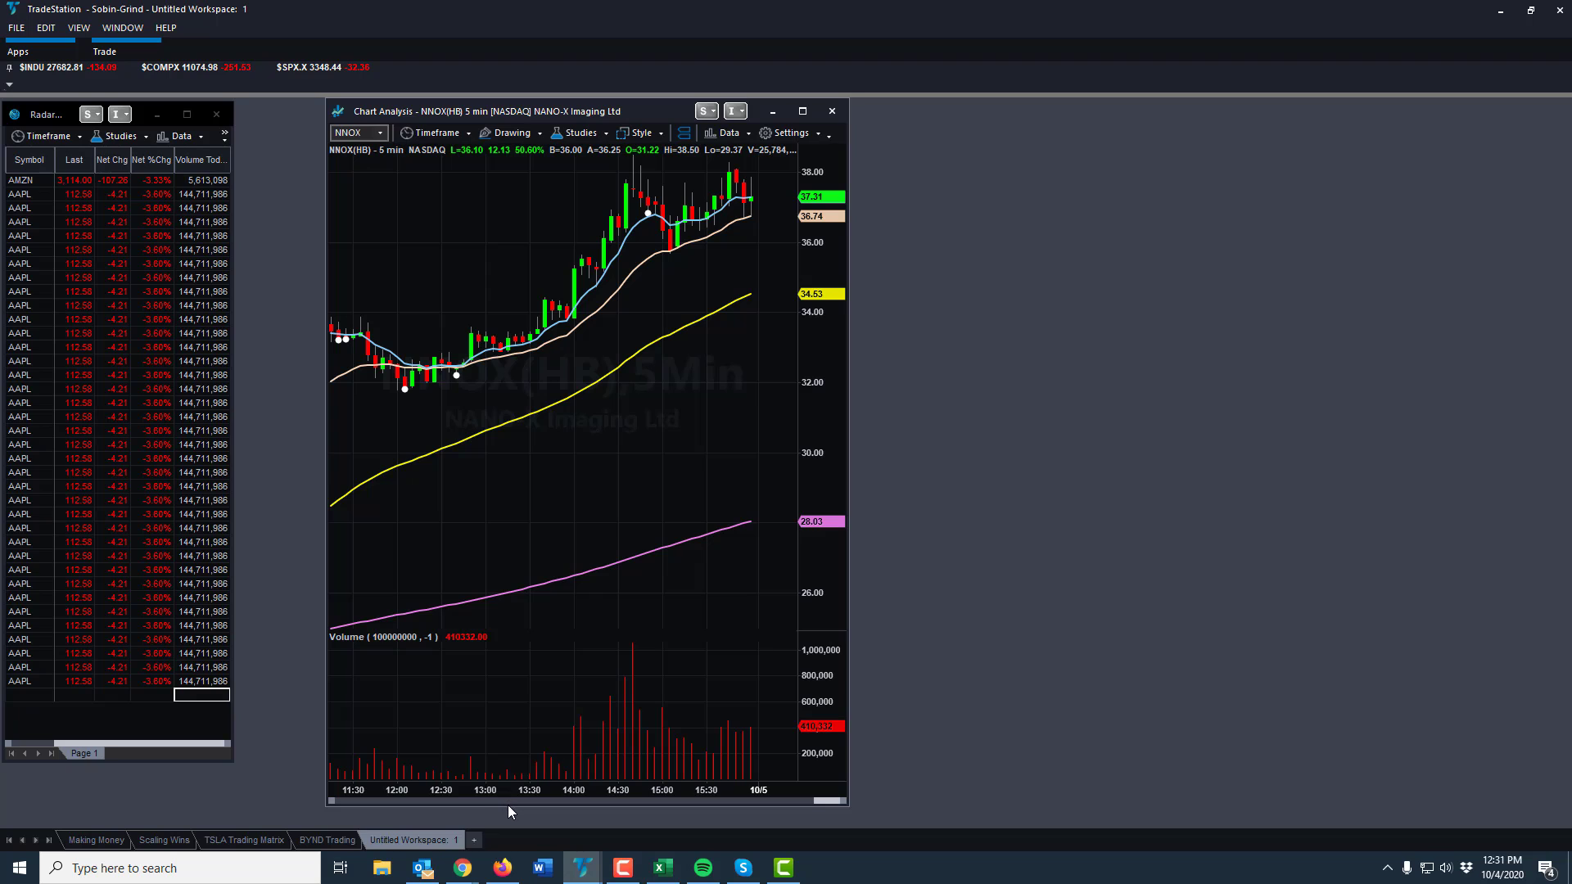
{"action": "left_click_drag", "start_coordinate": [508, 807], "coordinate": [533, 763]}
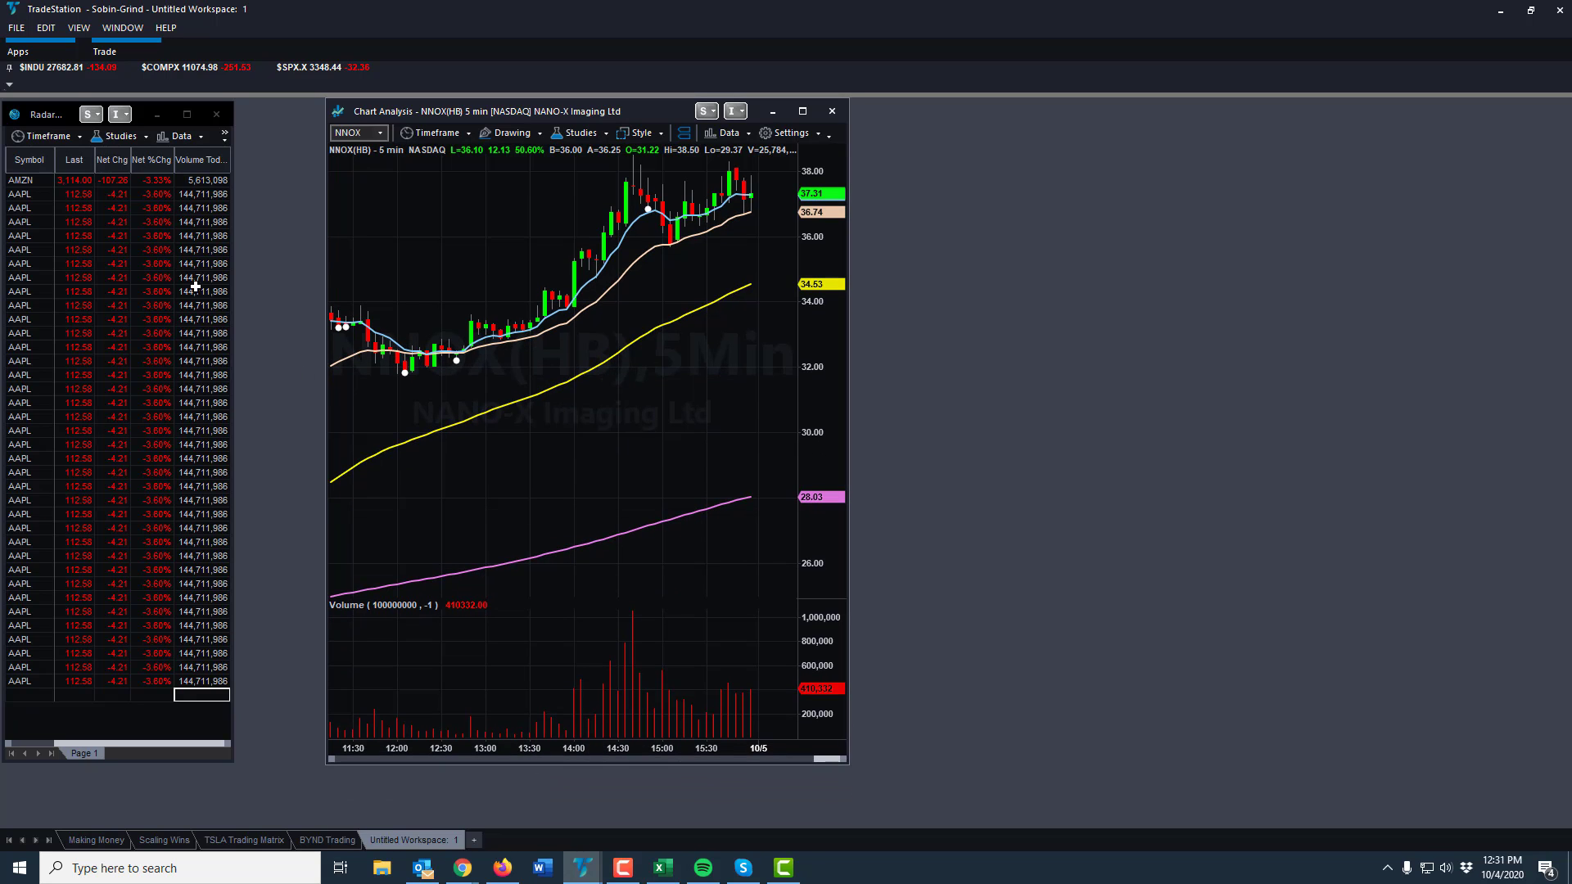
Link the RadarScreen and the chart with the Cyan Local Symbol Link and load AAPL into the chart from the watchlist
{"action": "left_click", "coordinate": [95, 120]}
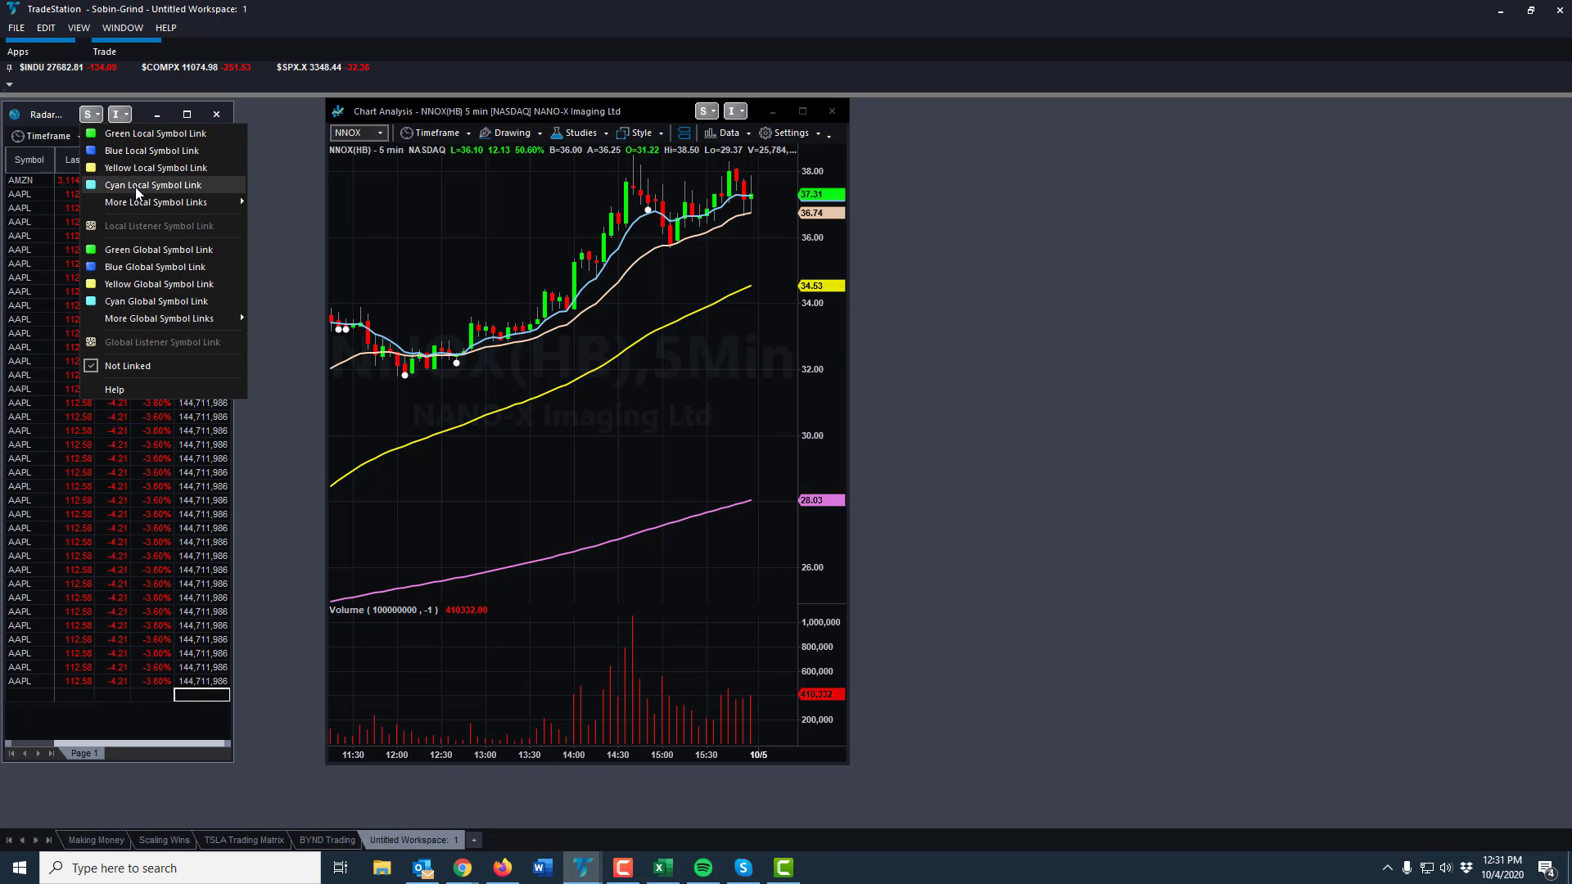
{"action": "left_click", "coordinate": [138, 188]}
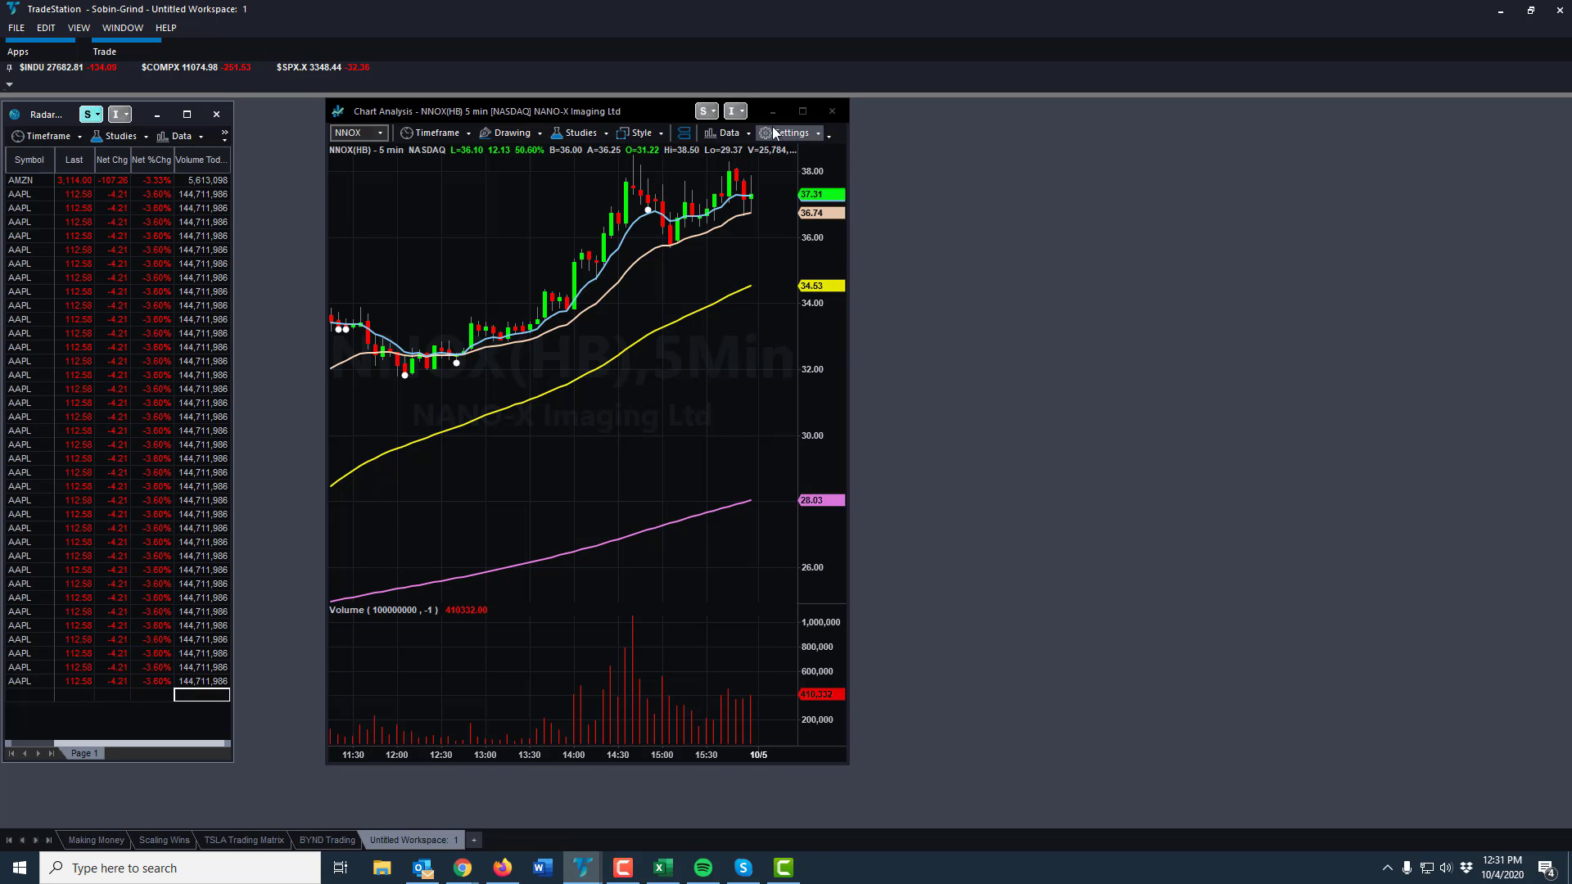
{"action": "left_click", "coordinate": [710, 112]}
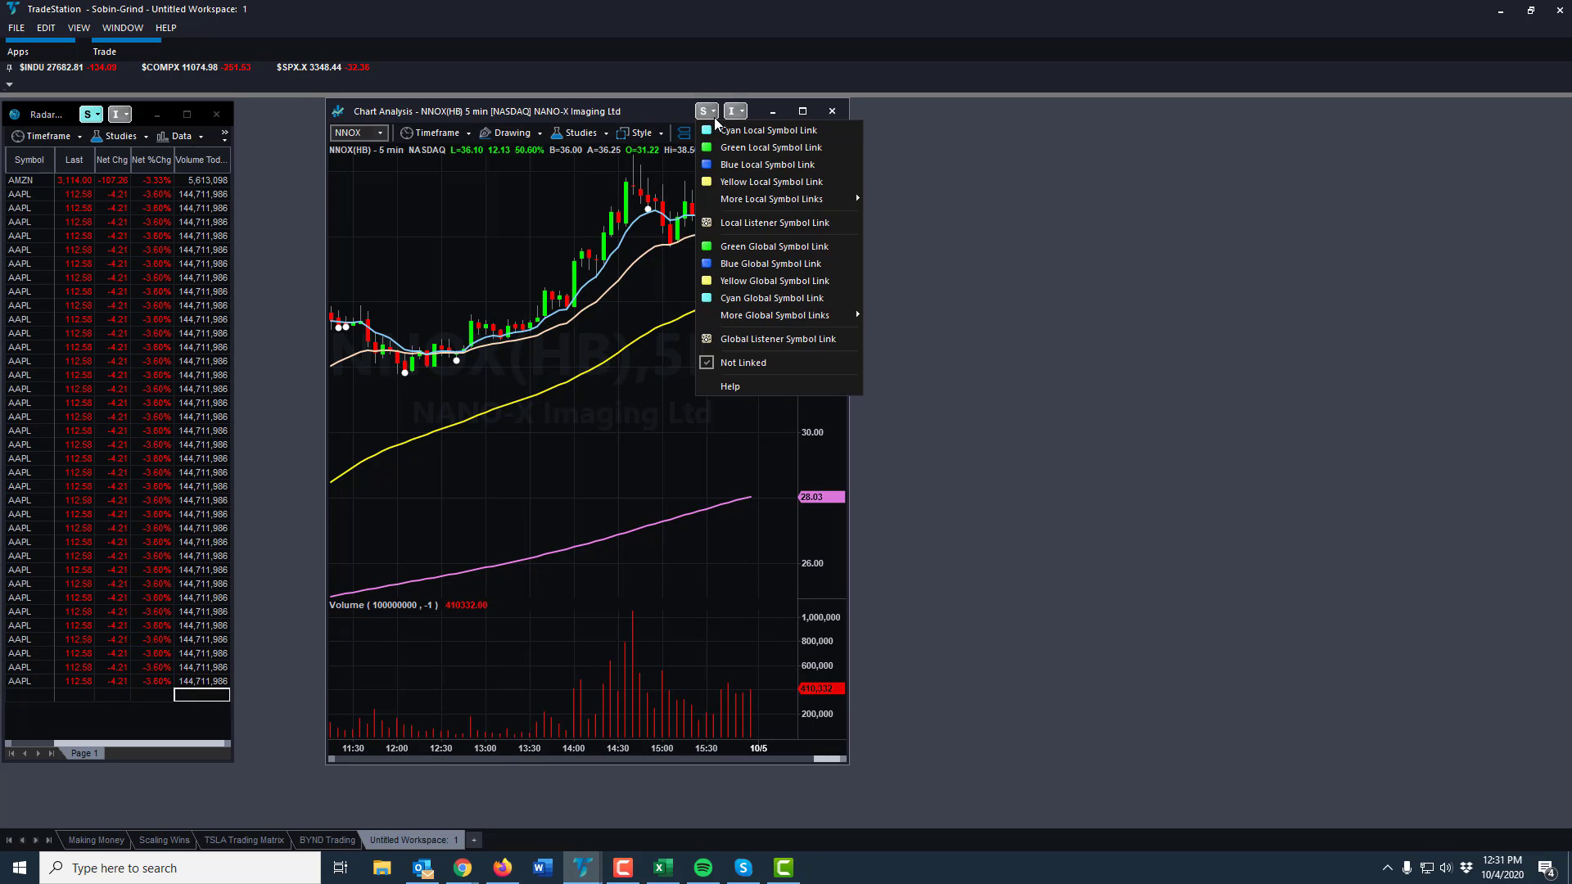
{"action": "left_click", "coordinate": [766, 130]}
{"action": "left_click", "coordinate": [176, 240]}
{"action": "left_click", "coordinate": [20, 222]}
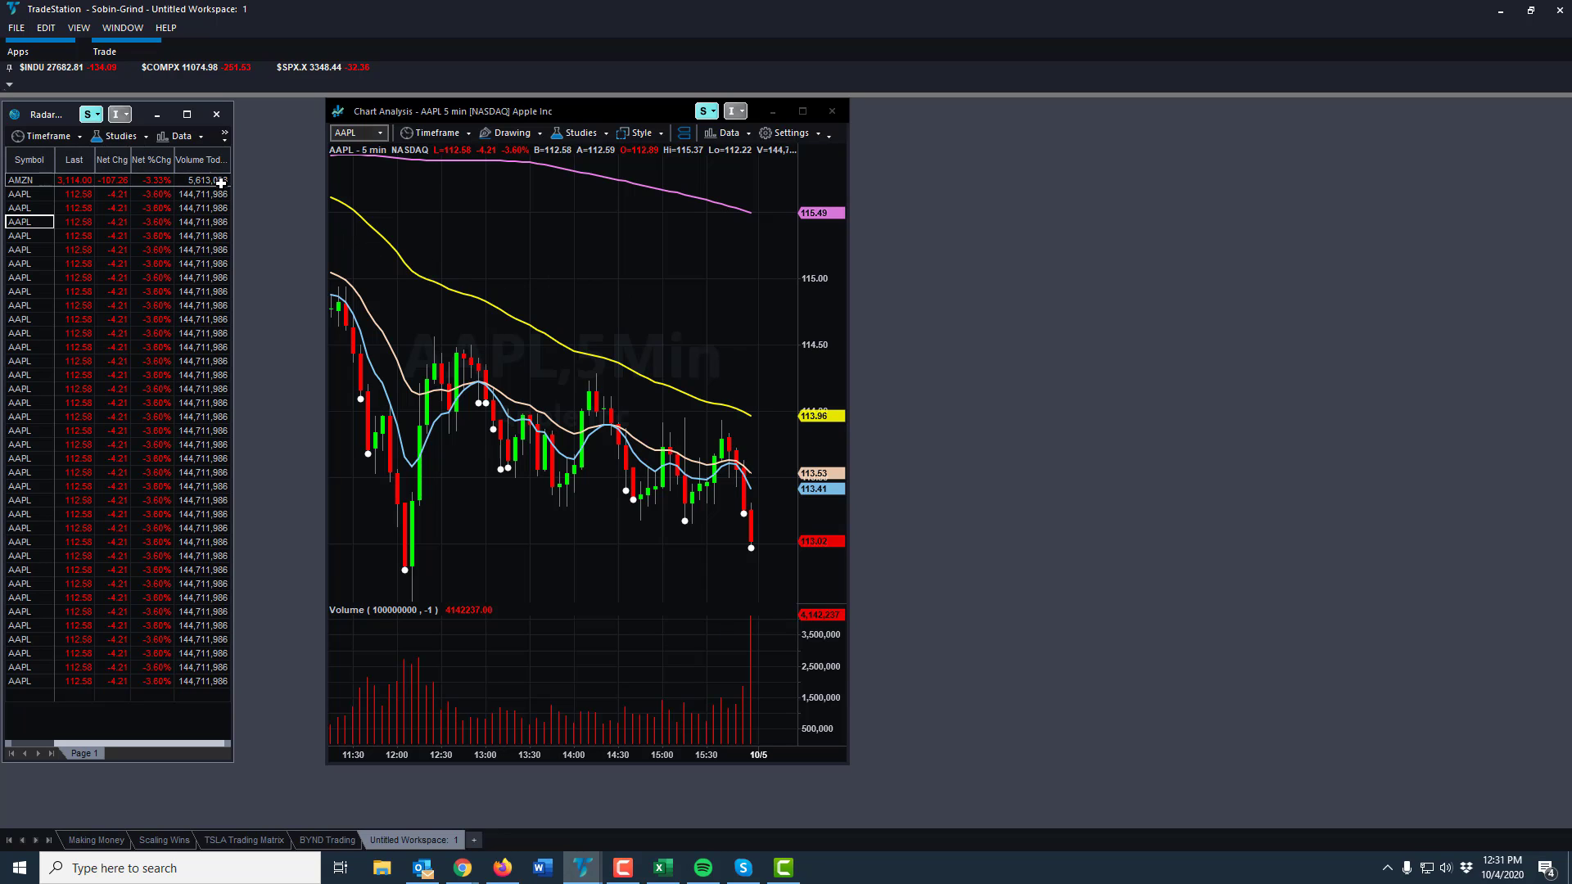
Shrink all data columns to a minimum, narrow the RadarScreen window to match, and extend the chart to the RadarScreen's edge
{"action": "left_click_drag", "start_coordinate": [233, 180], "coordinate": [97, 162]}
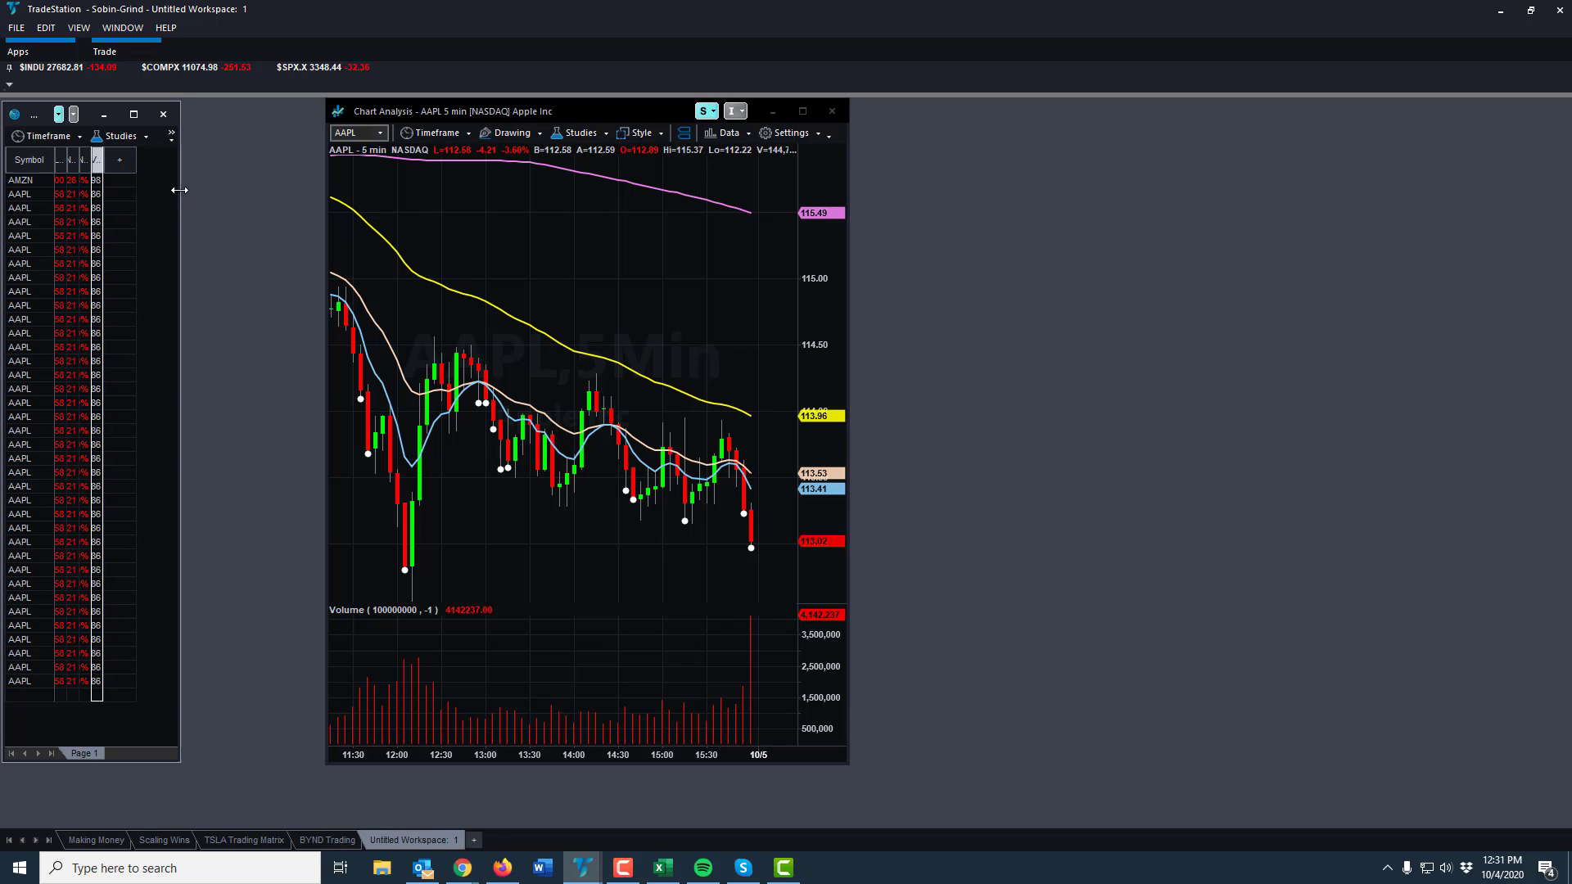
{"action": "left_click_drag", "start_coordinate": [179, 193], "coordinate": [112, 185]}
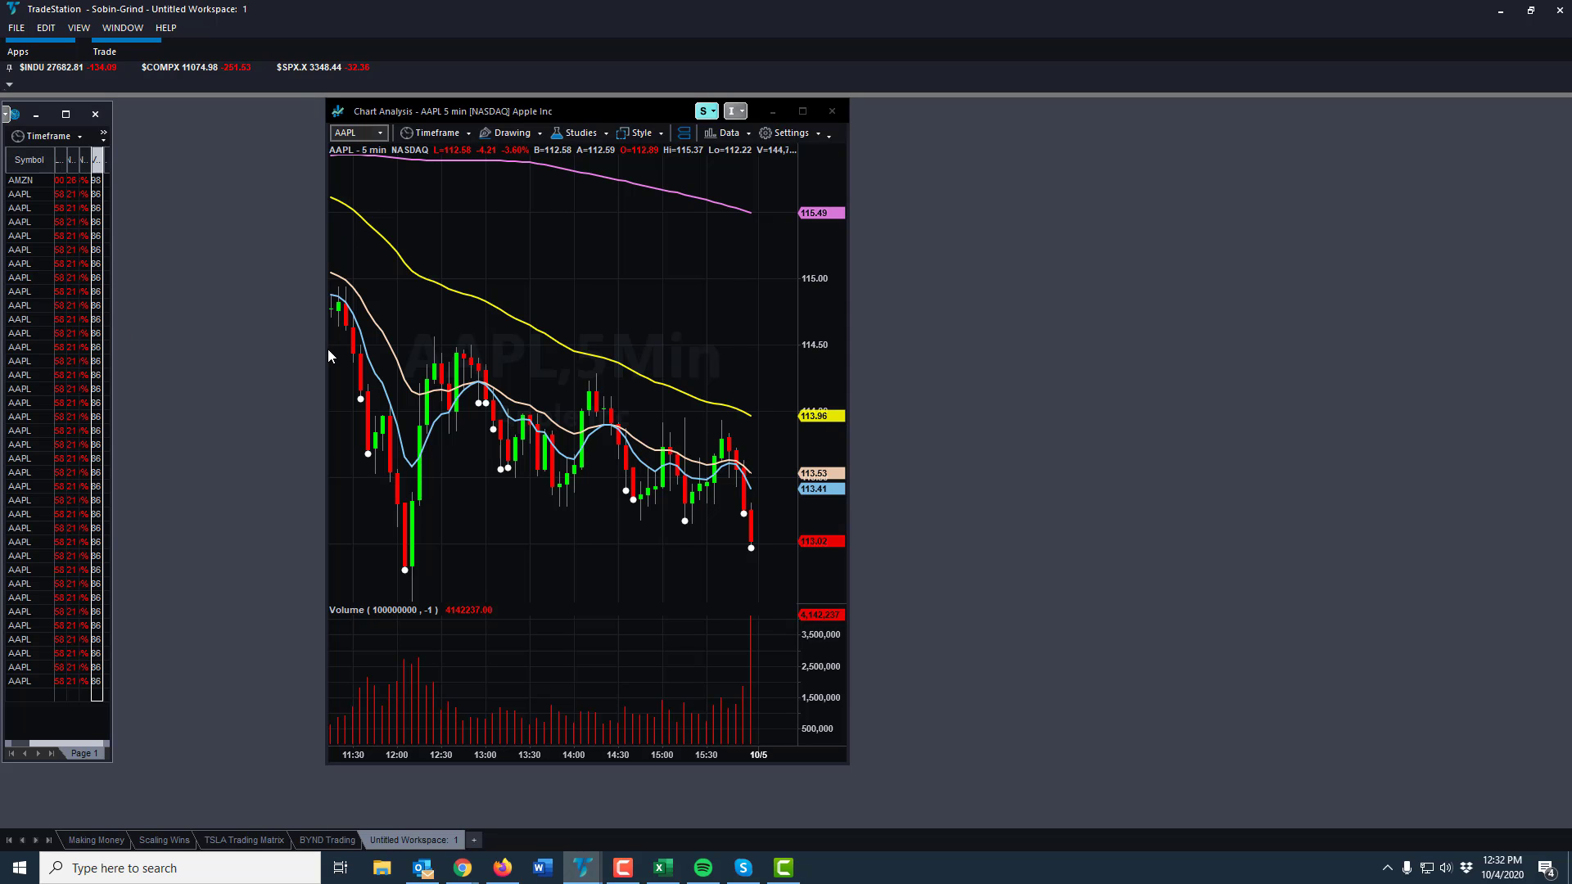
{"action": "left_click_drag", "start_coordinate": [327, 349], "coordinate": [113, 329]}
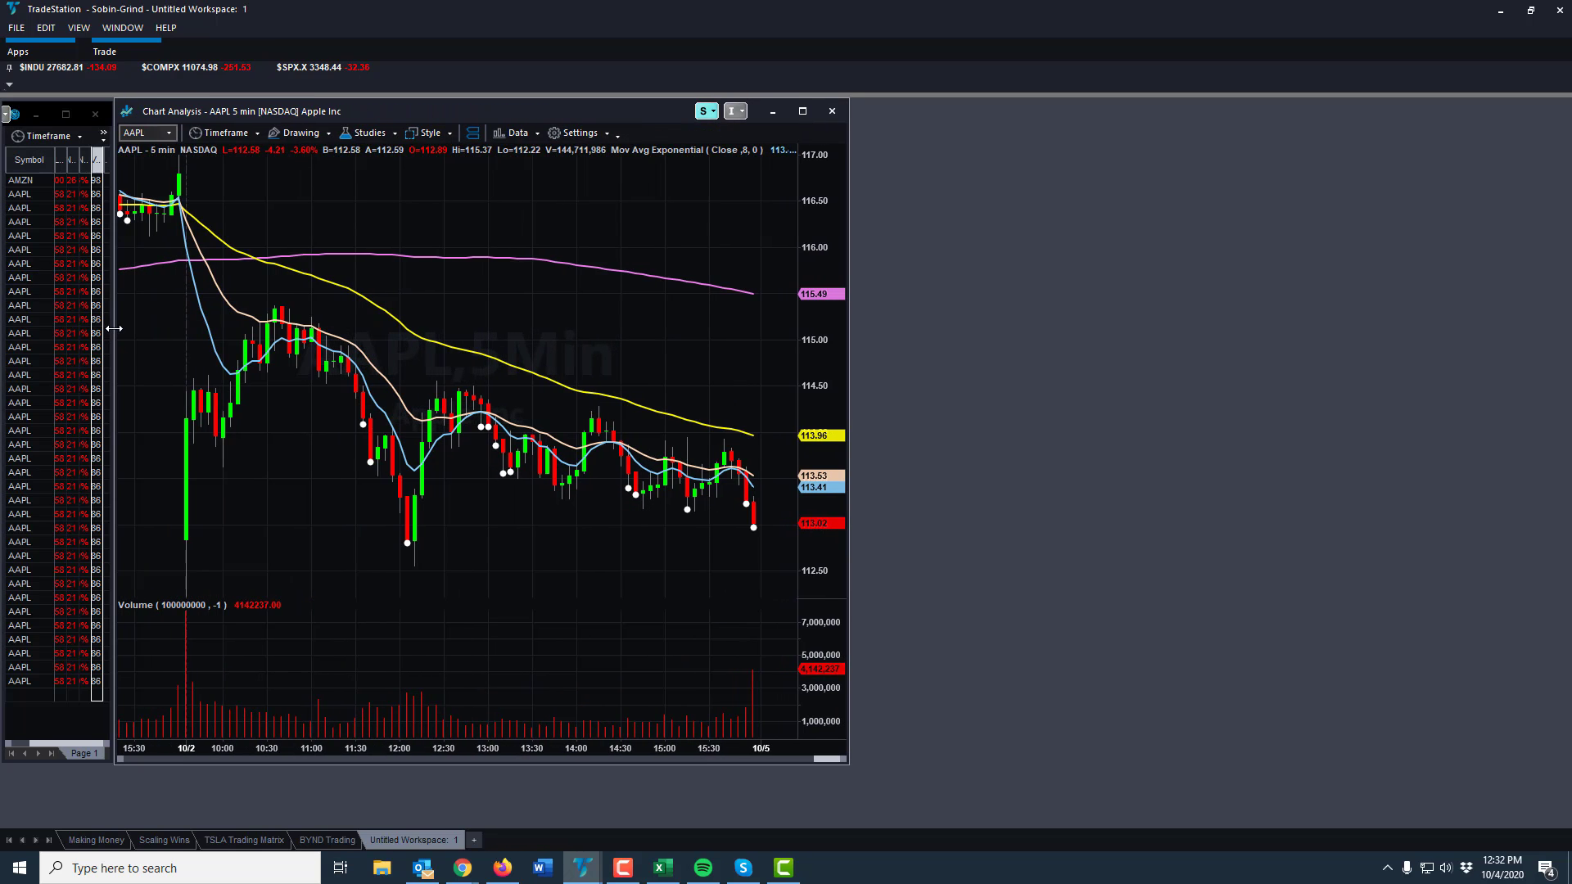
Switch the linked chart to AMZN and back to AAPL by selecting those symbols in the watchlist
{"action": "left_click", "coordinate": [22, 181]}
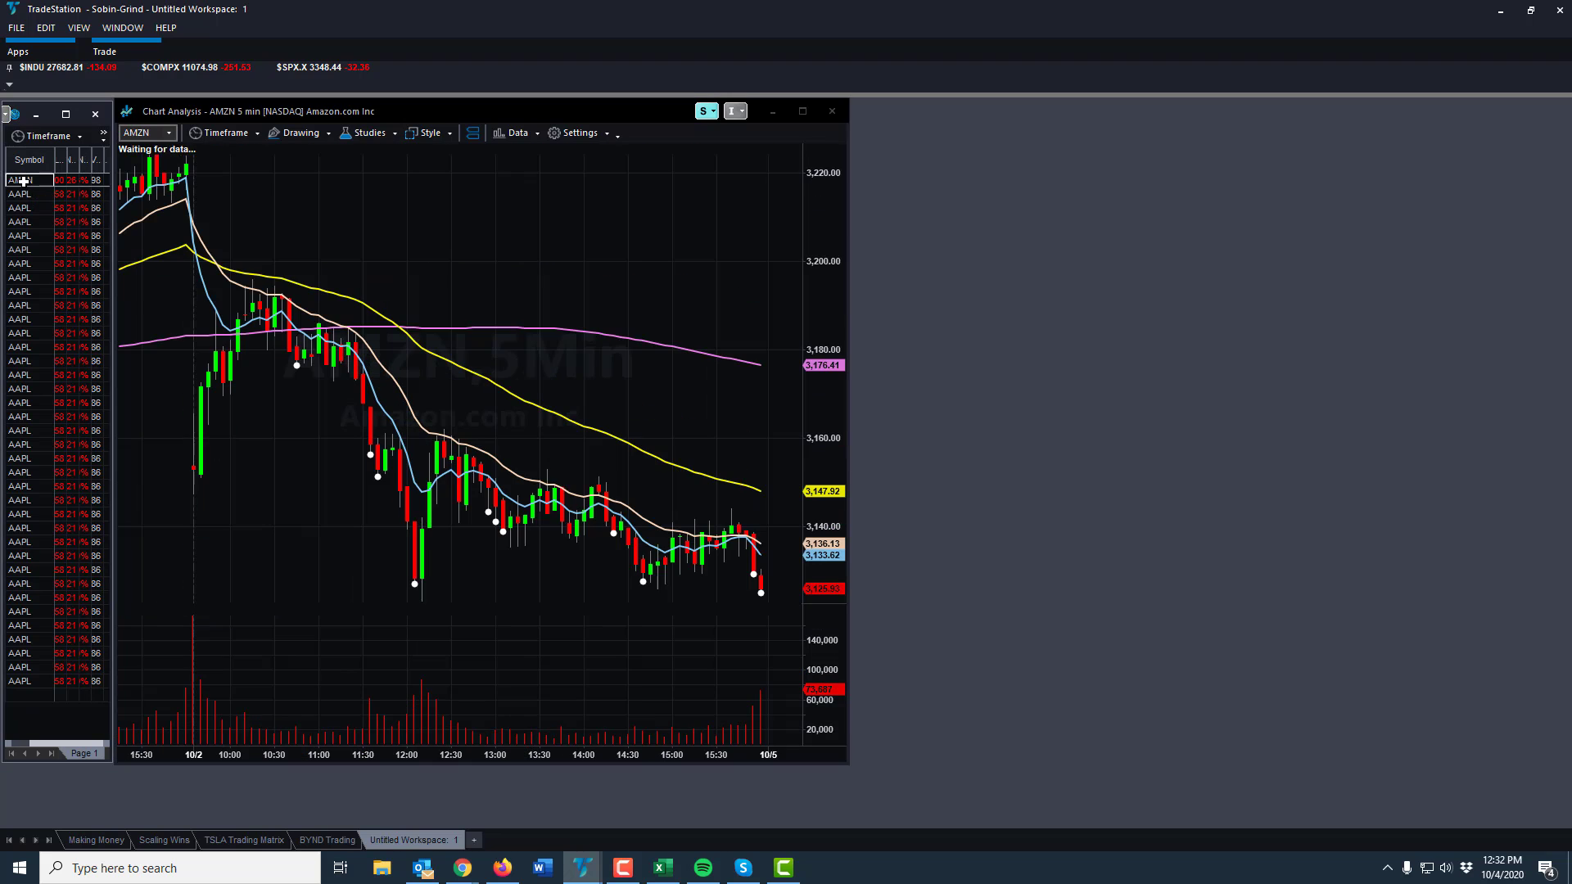
{"action": "left_click", "coordinate": [23, 249]}
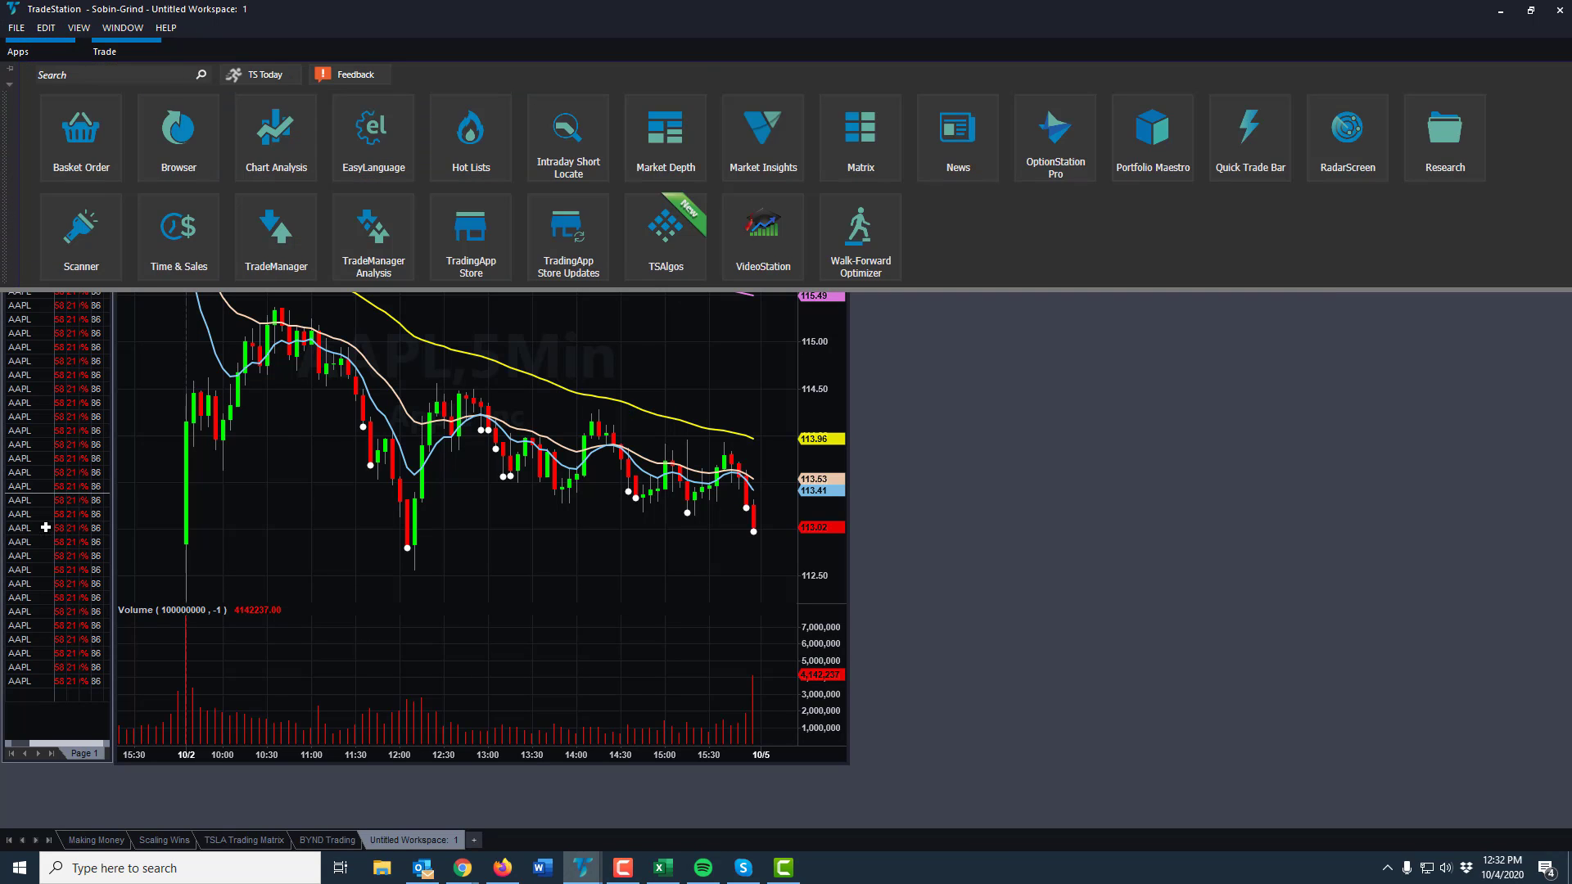
Add a second, blank RadarScreen to the workspace and place it over the chart, clear of the watchlist
{"action": "mouse_move", "coordinate": [18, 51]}
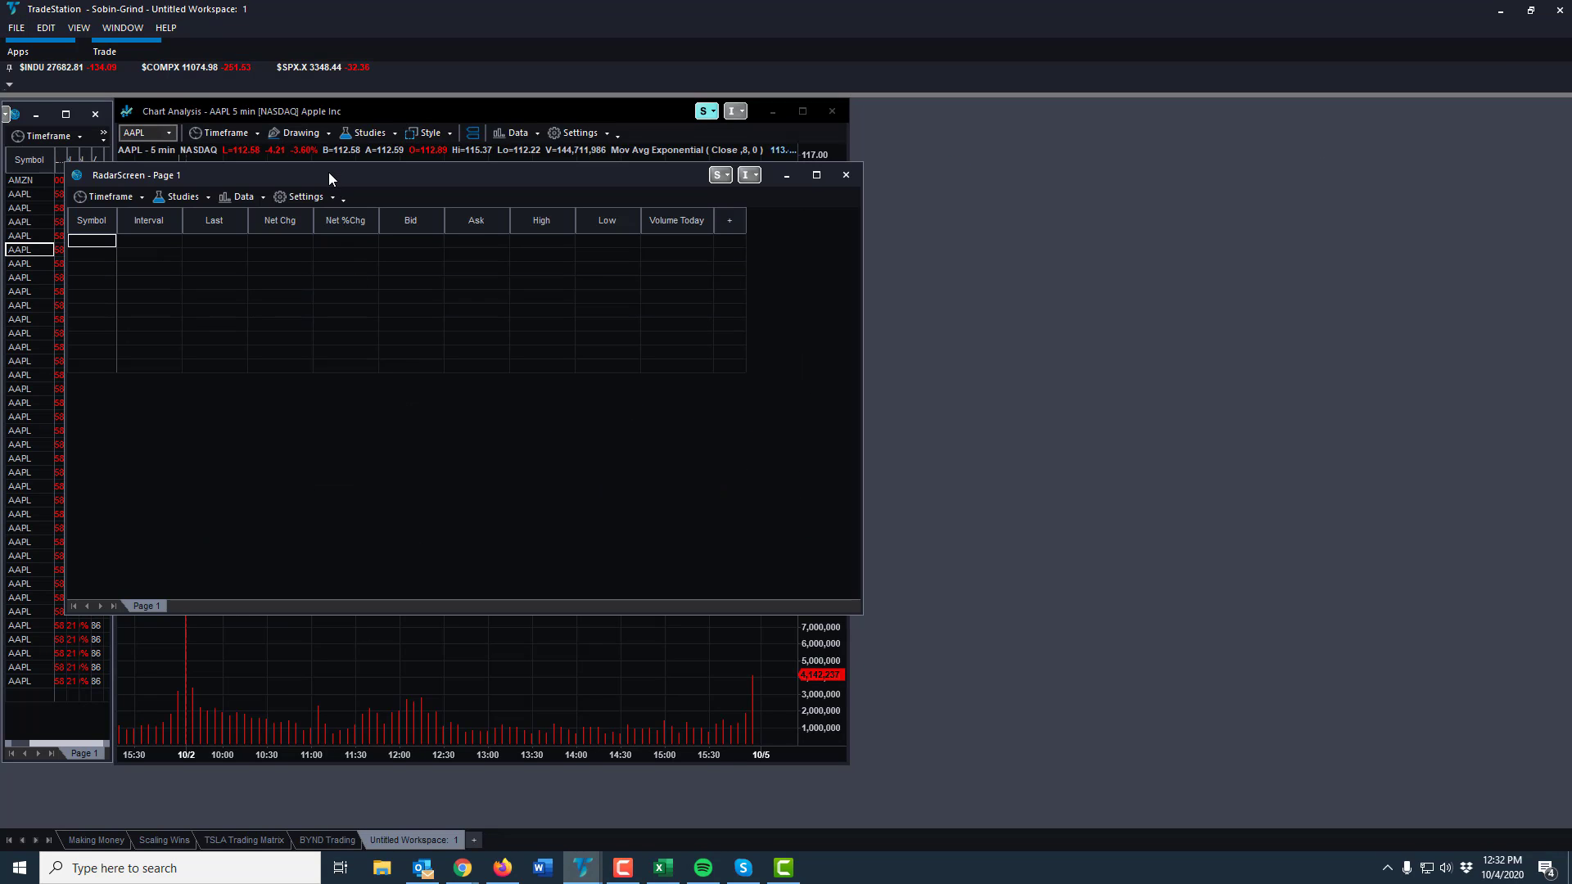
{"action": "left_click_drag", "start_coordinate": [328, 173], "coordinate": [551, 189]}
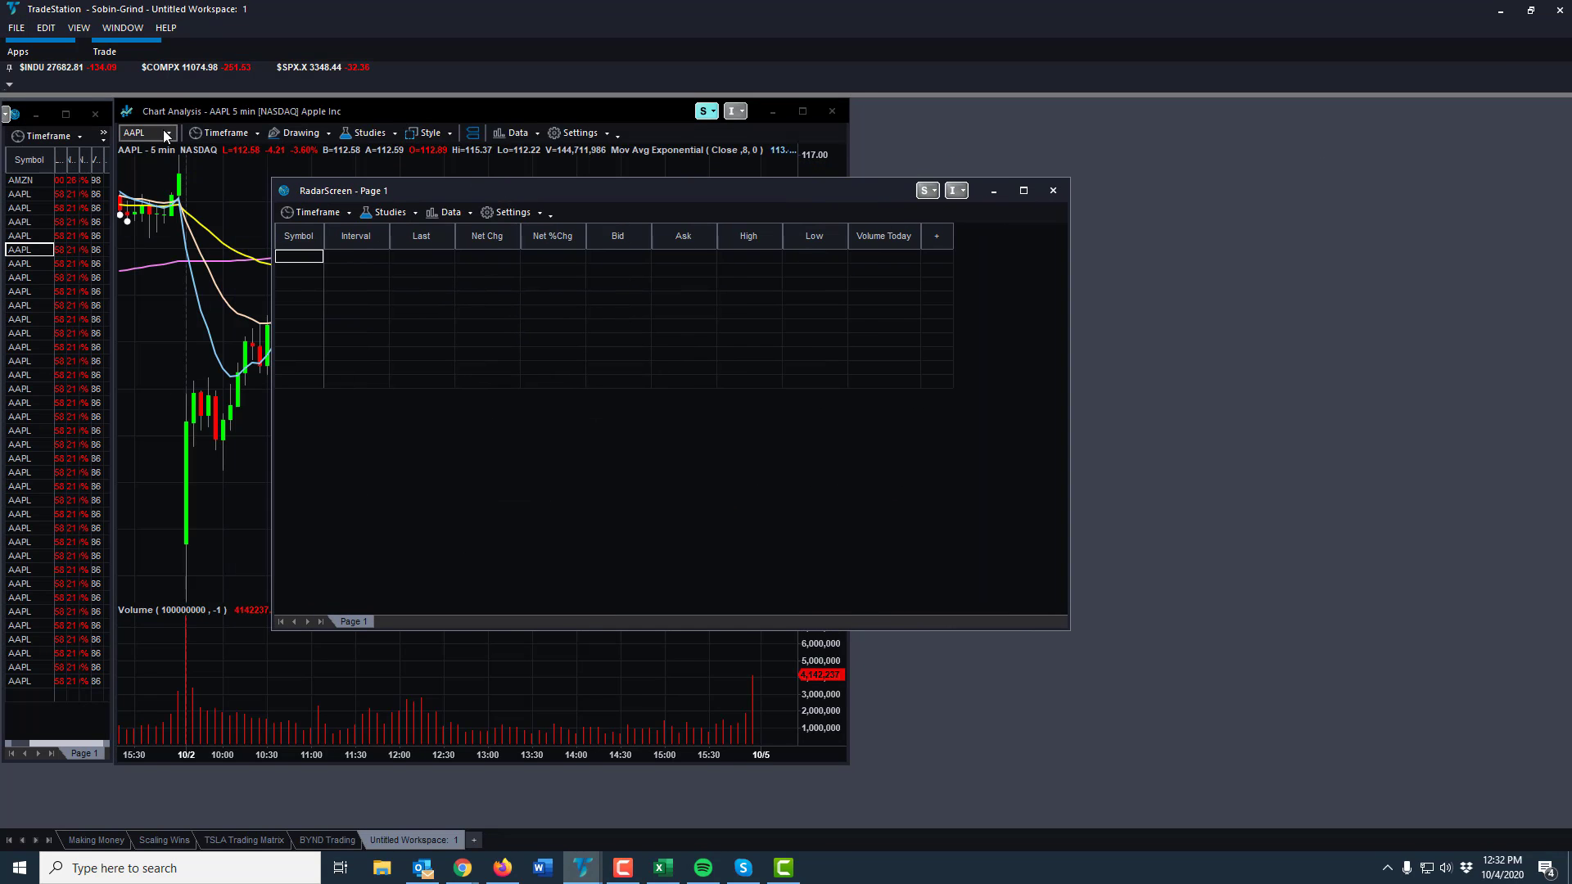
Review the desktop management options and the blank RadarScreen's settings, timeframe, studies and data options
{"action": "left_click", "coordinate": [16, 28]}
{"action": "mouse_move", "coordinate": [55, 71]}
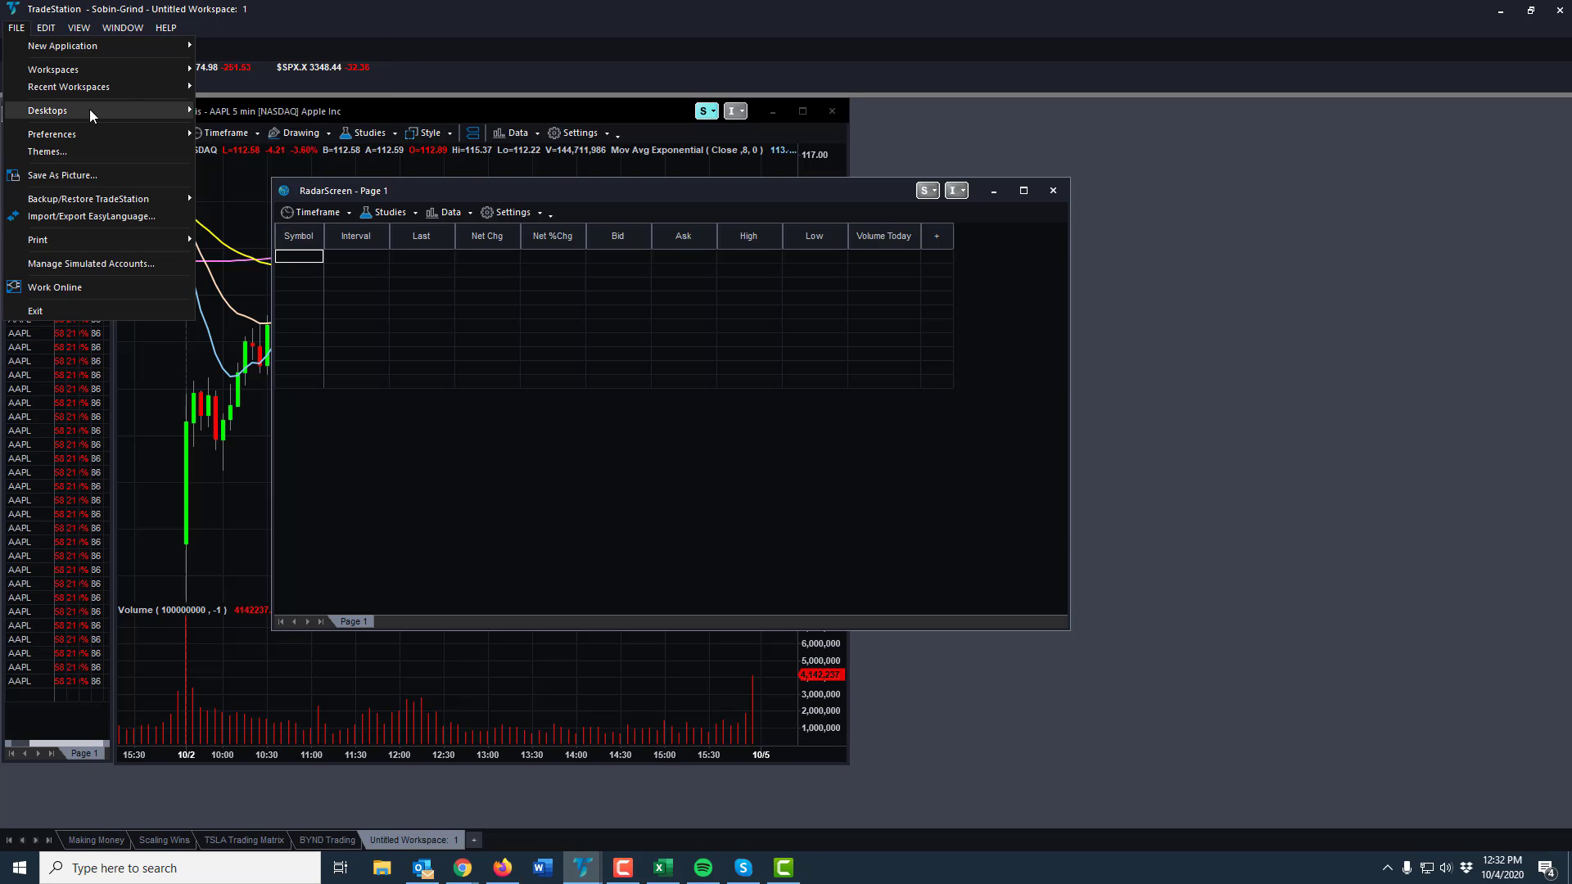
{"action": "mouse_move", "coordinate": [90, 110]}
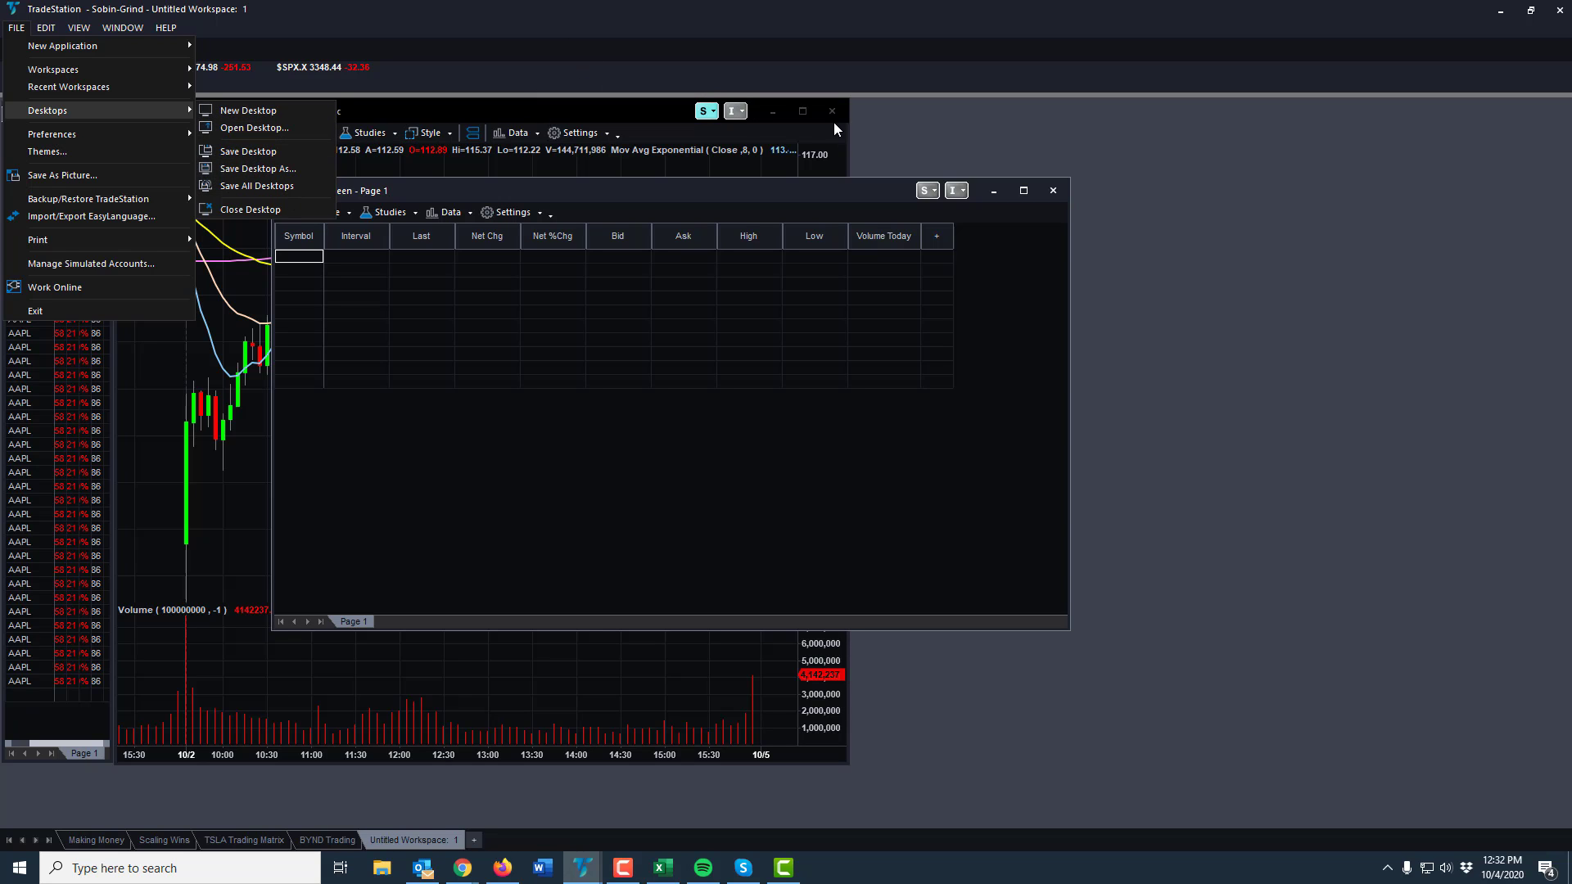
{"action": "left_click", "coordinate": [792, 193]}
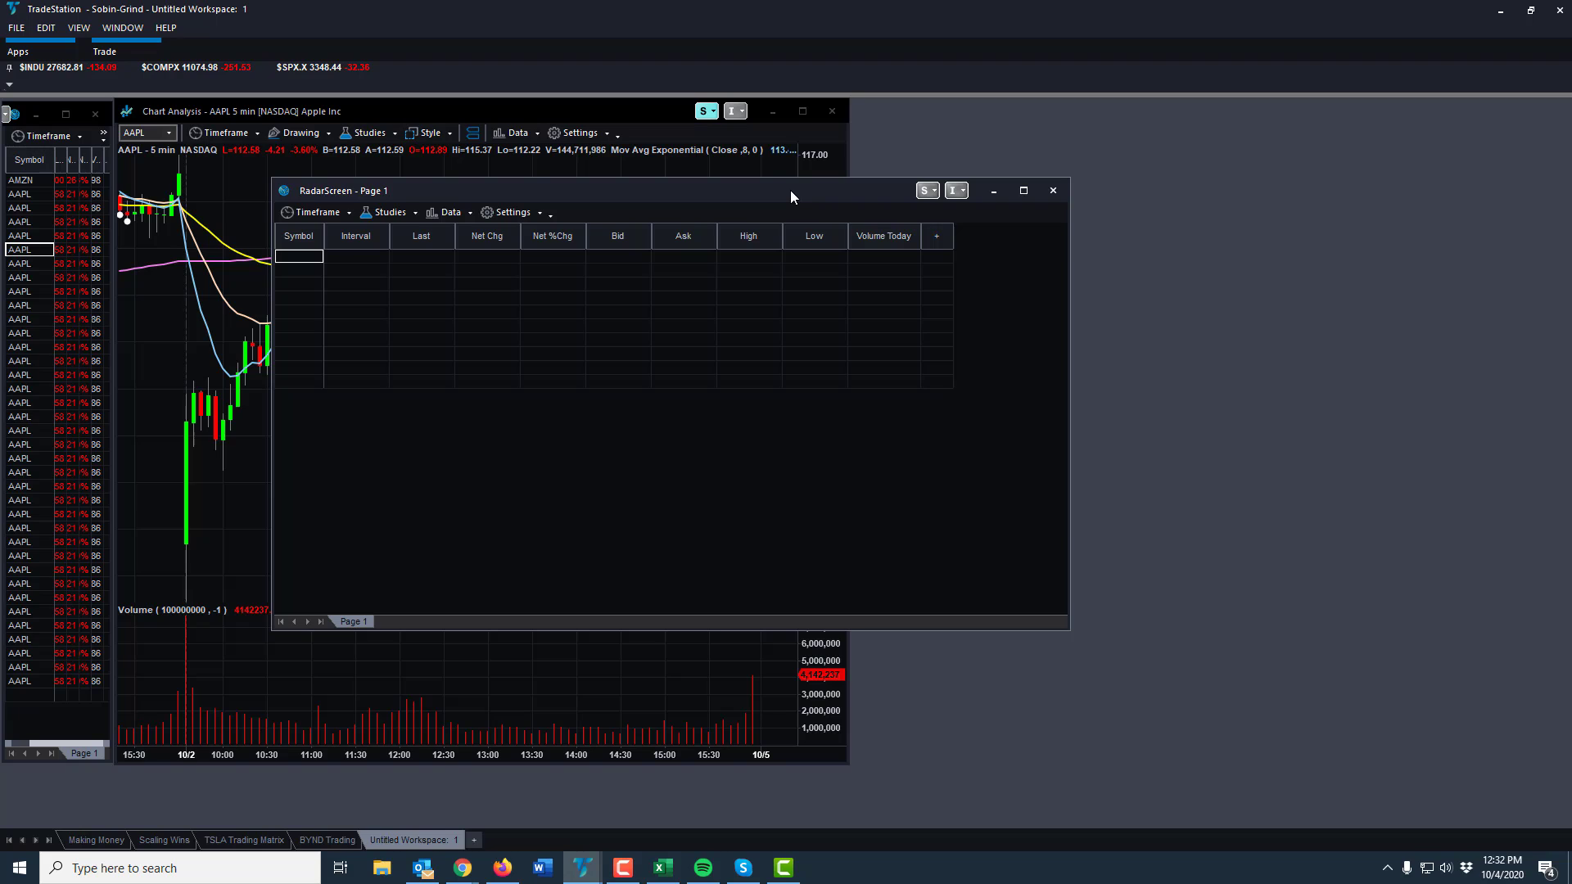
{"action": "left_click", "coordinate": [514, 214]}
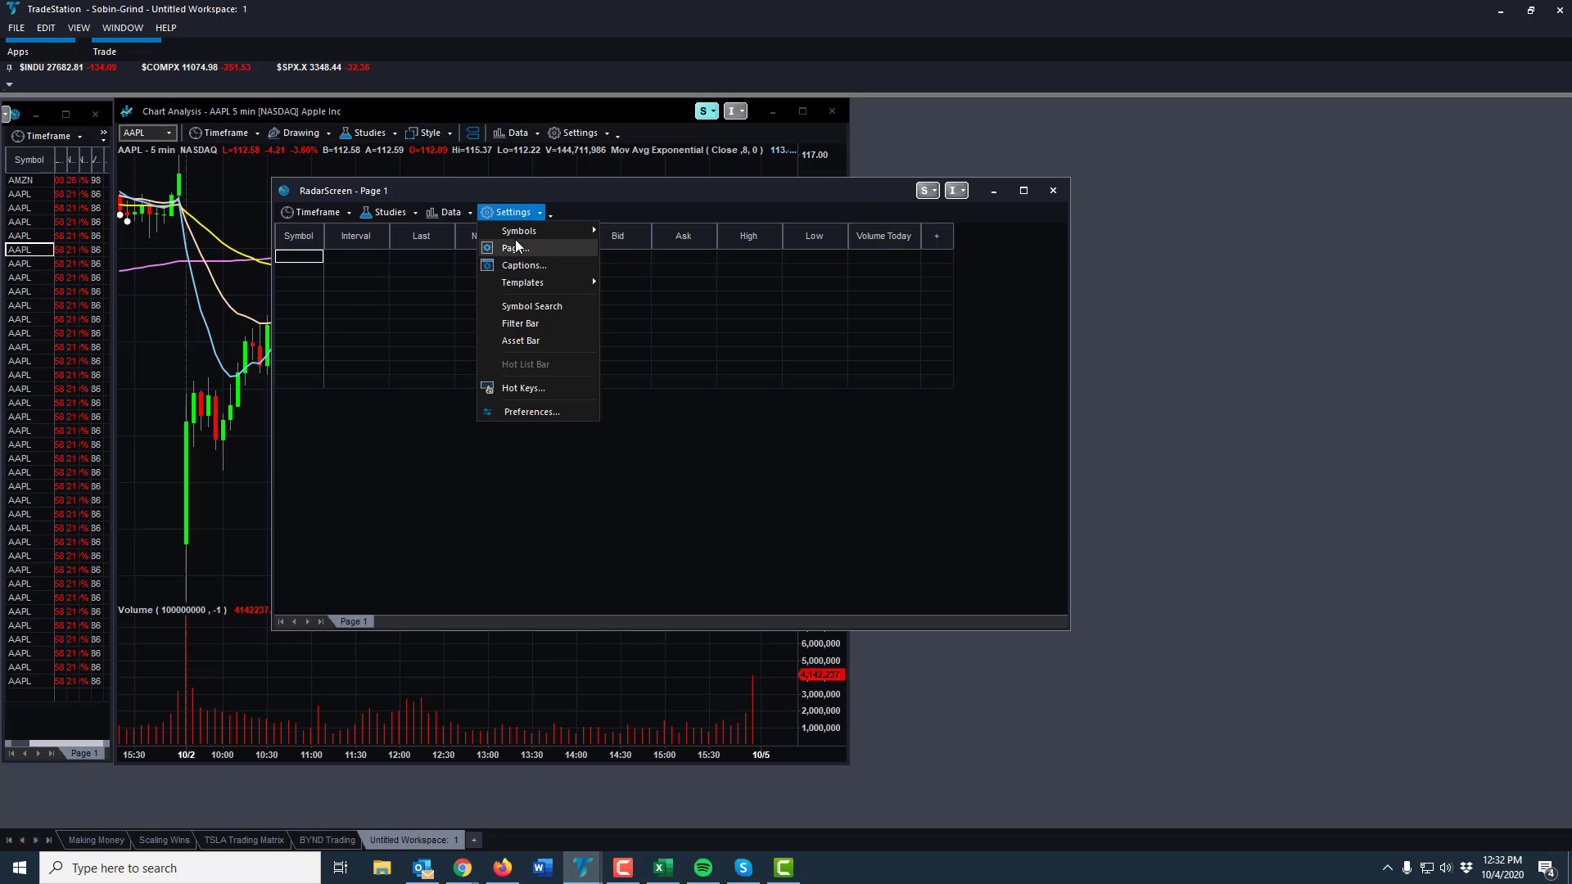
{"action": "left_click", "coordinate": [325, 213]}
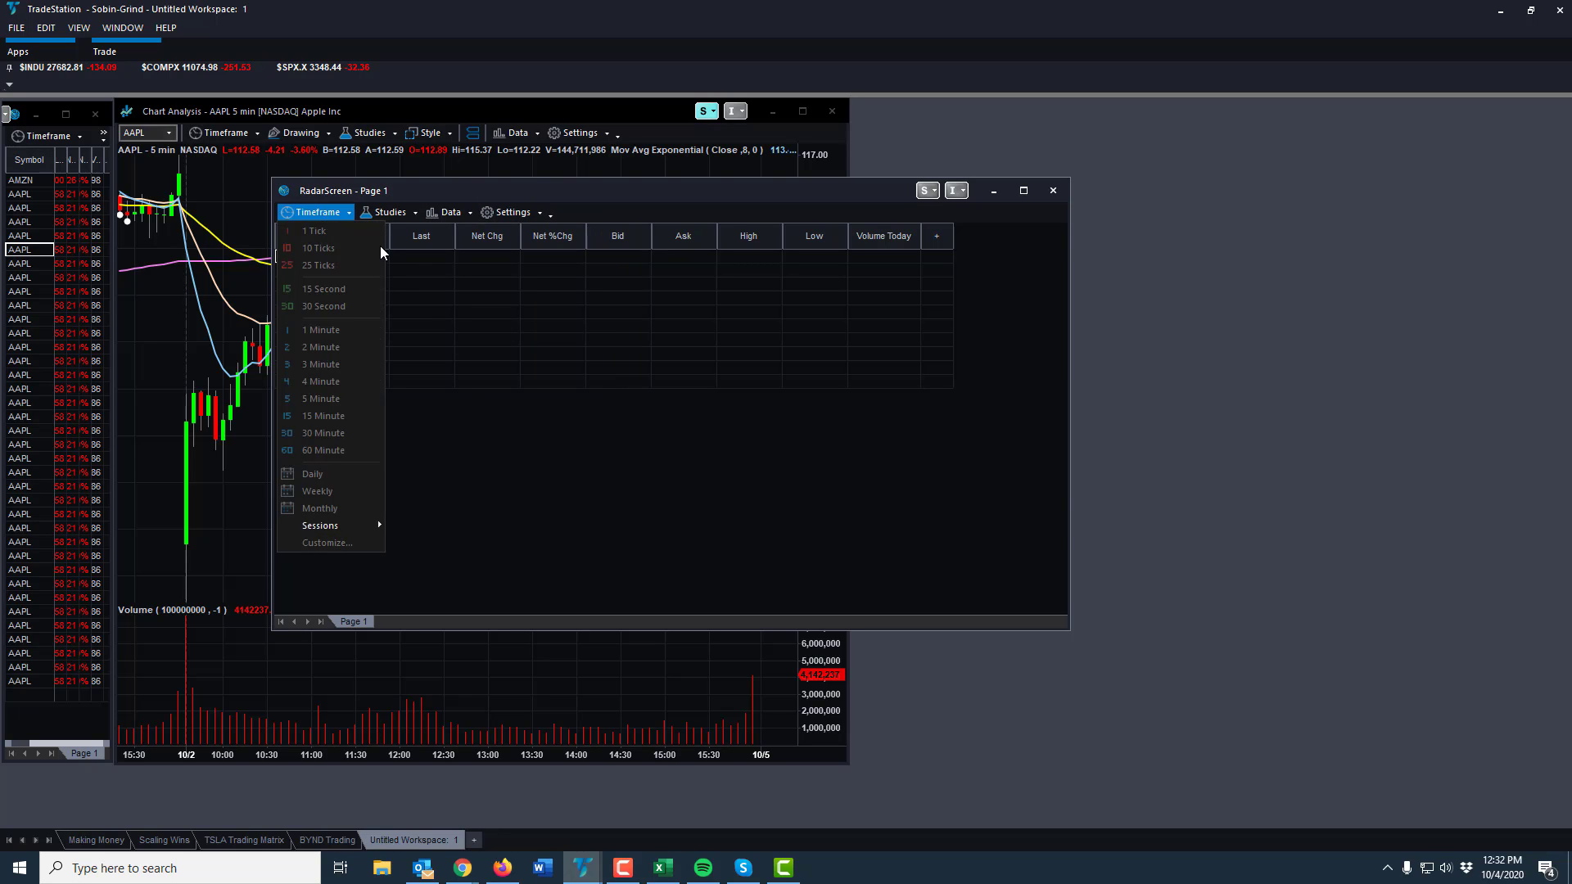
{"action": "left_click", "coordinate": [373, 219]}
{"action": "left_click", "coordinate": [373, 219]}
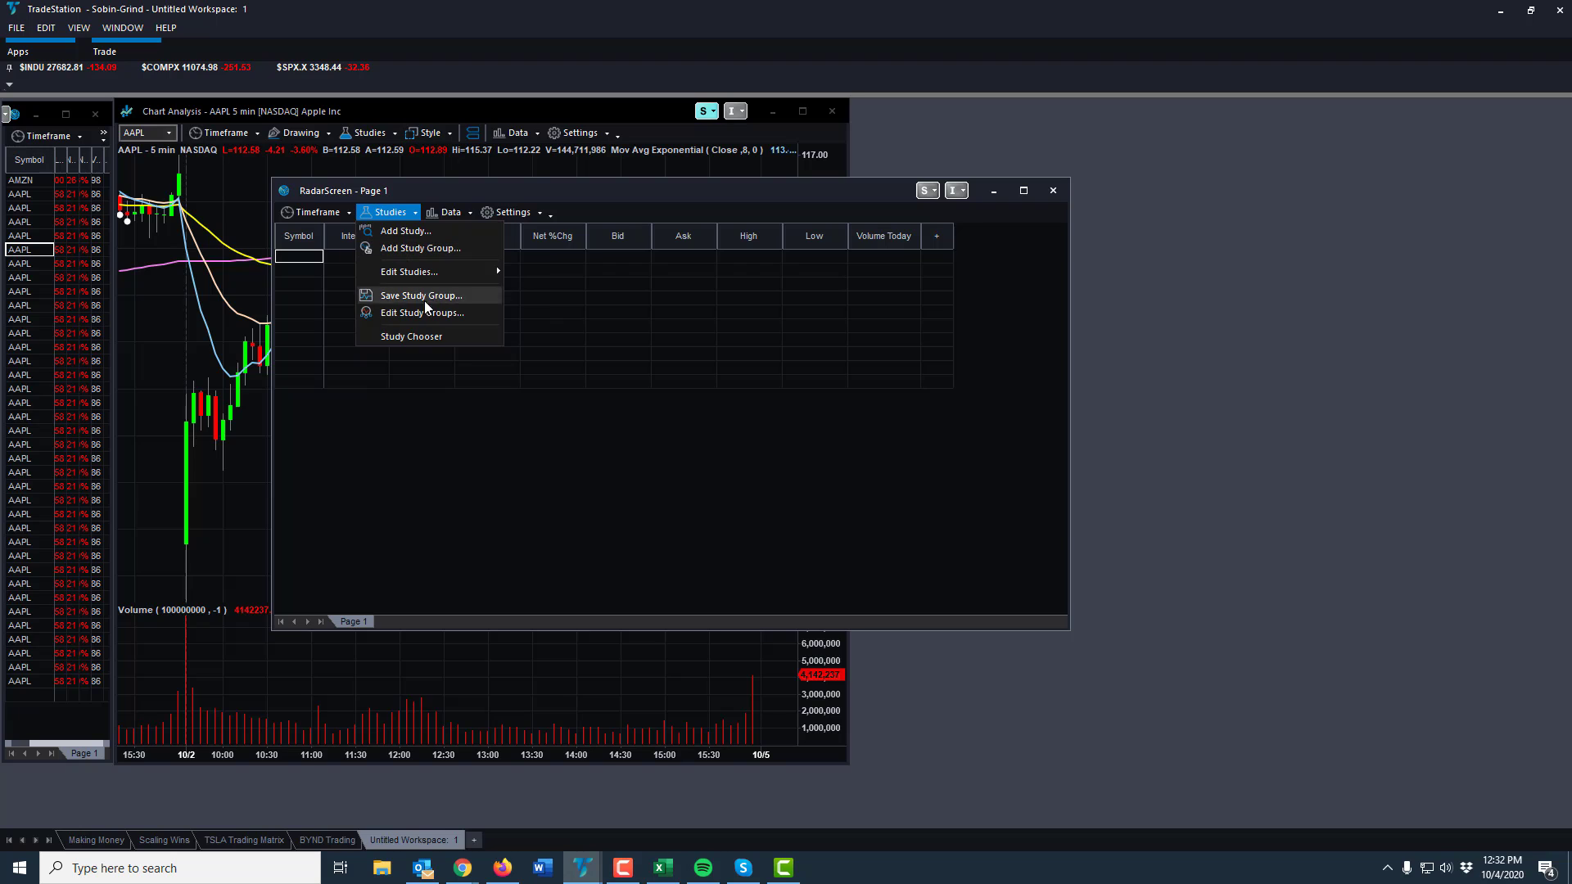
{"action": "left_click", "coordinate": [440, 215]}
{"action": "left_click", "coordinate": [441, 215]}
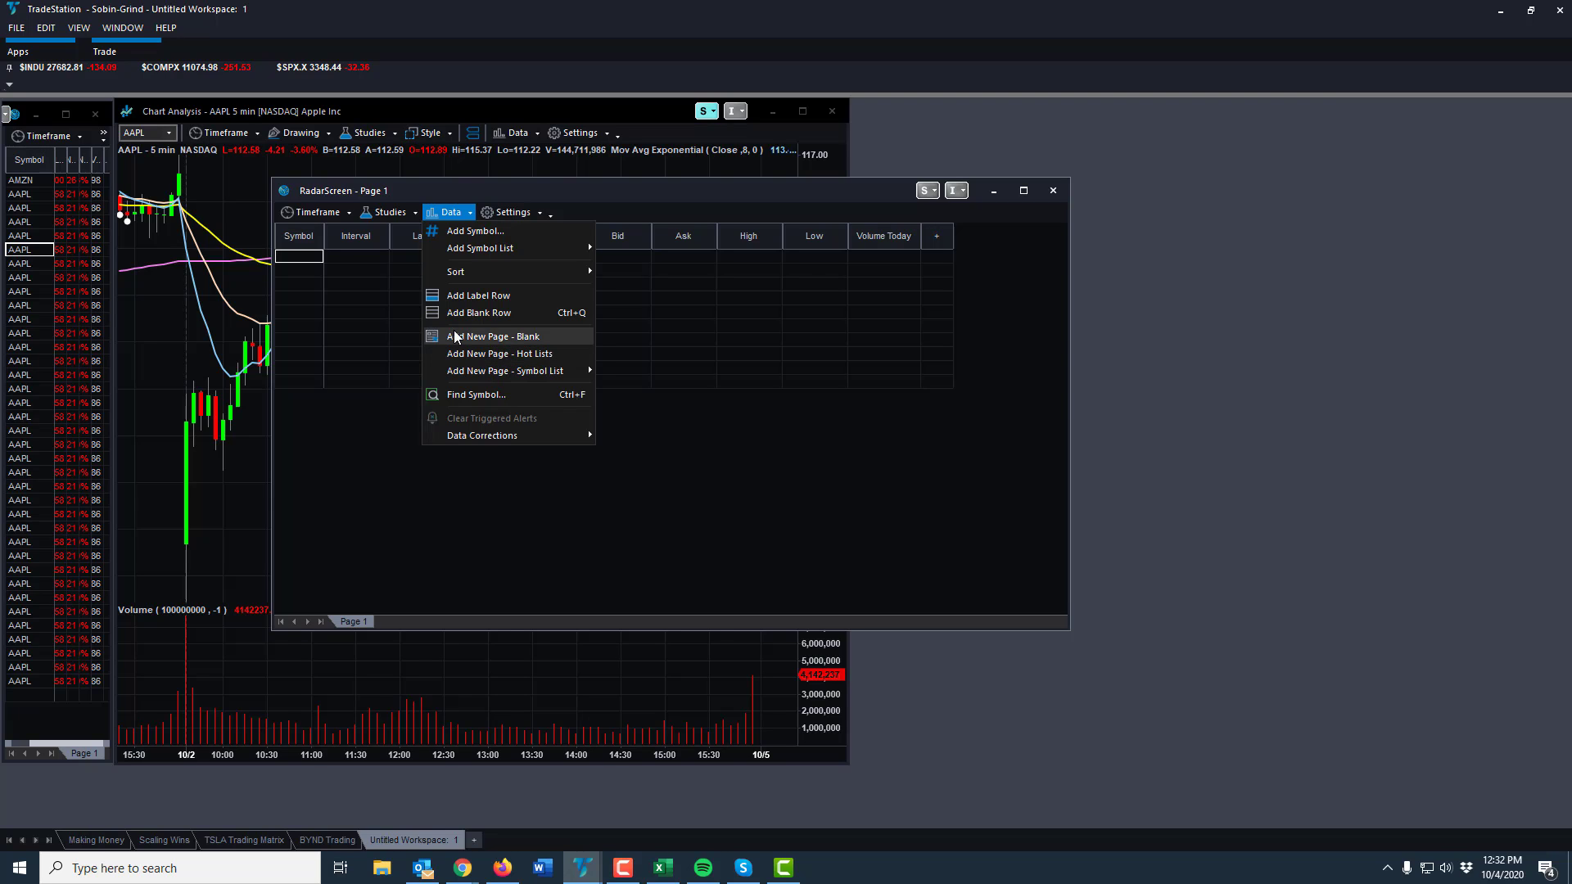
Examine the Making Money workspace as a reference, loading LTHM from its watchlist and checking the Monday page
{"action": "left_click", "coordinate": [97, 841]}
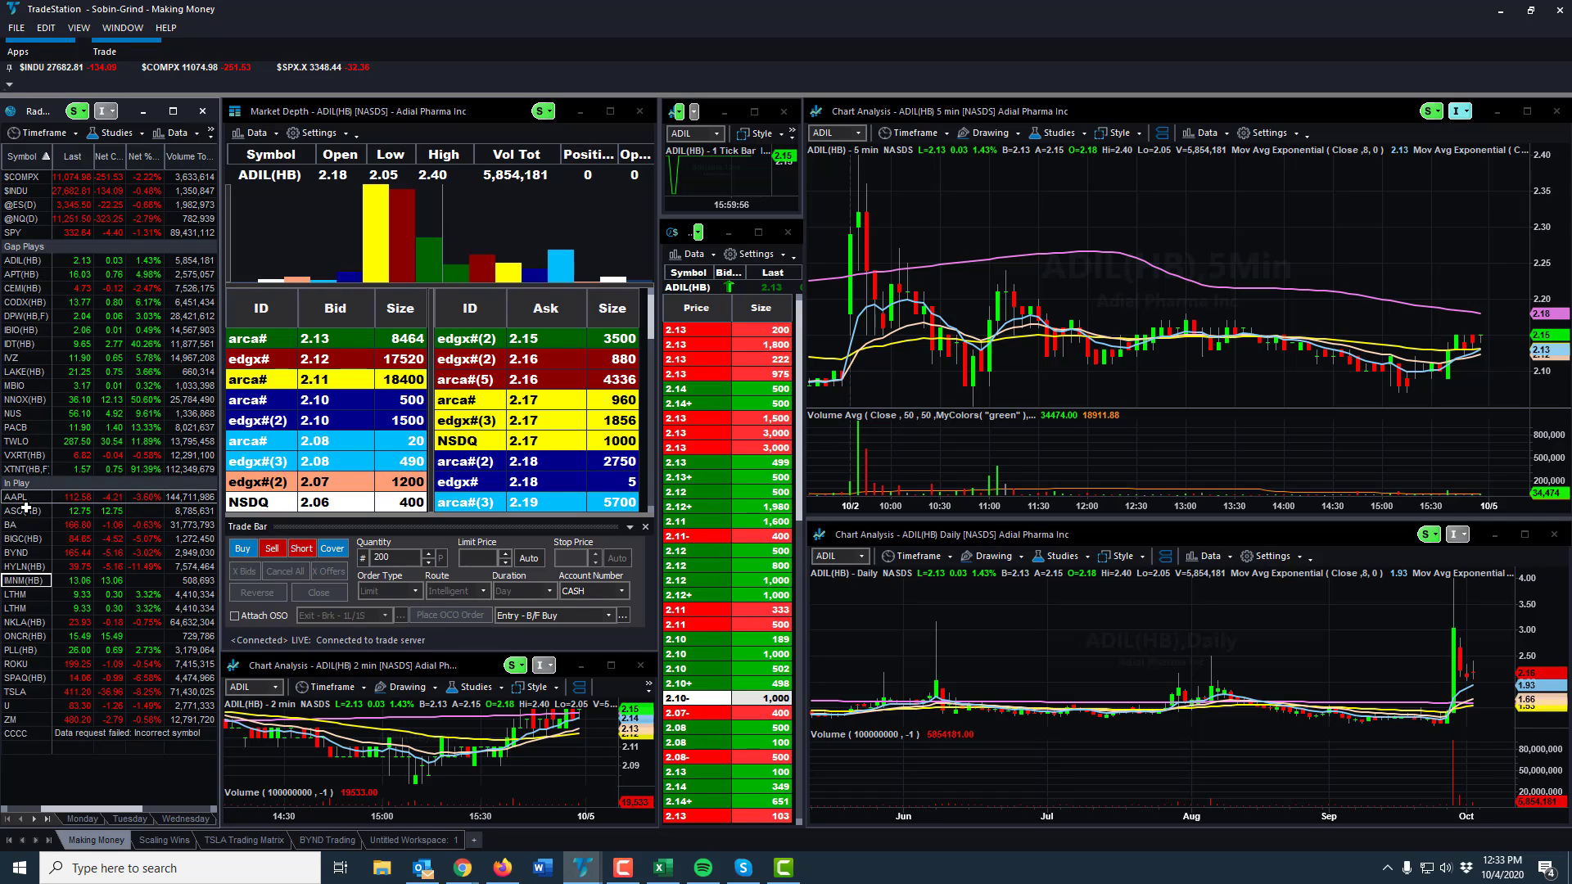
{"action": "left_click", "coordinate": [19, 597]}
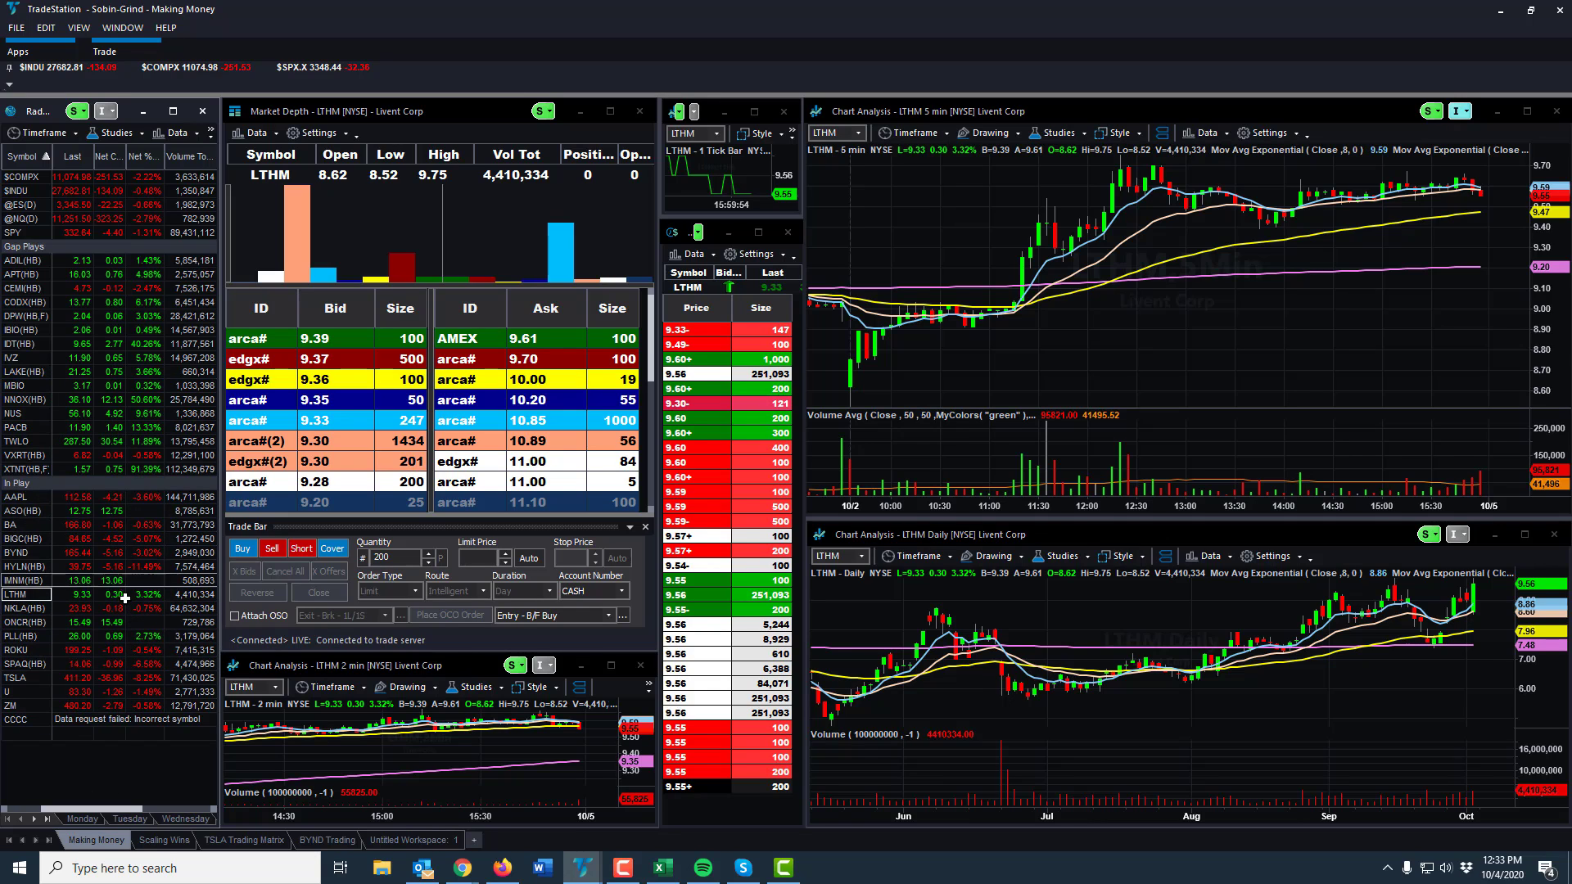
{"action": "left_click", "coordinate": [89, 820]}
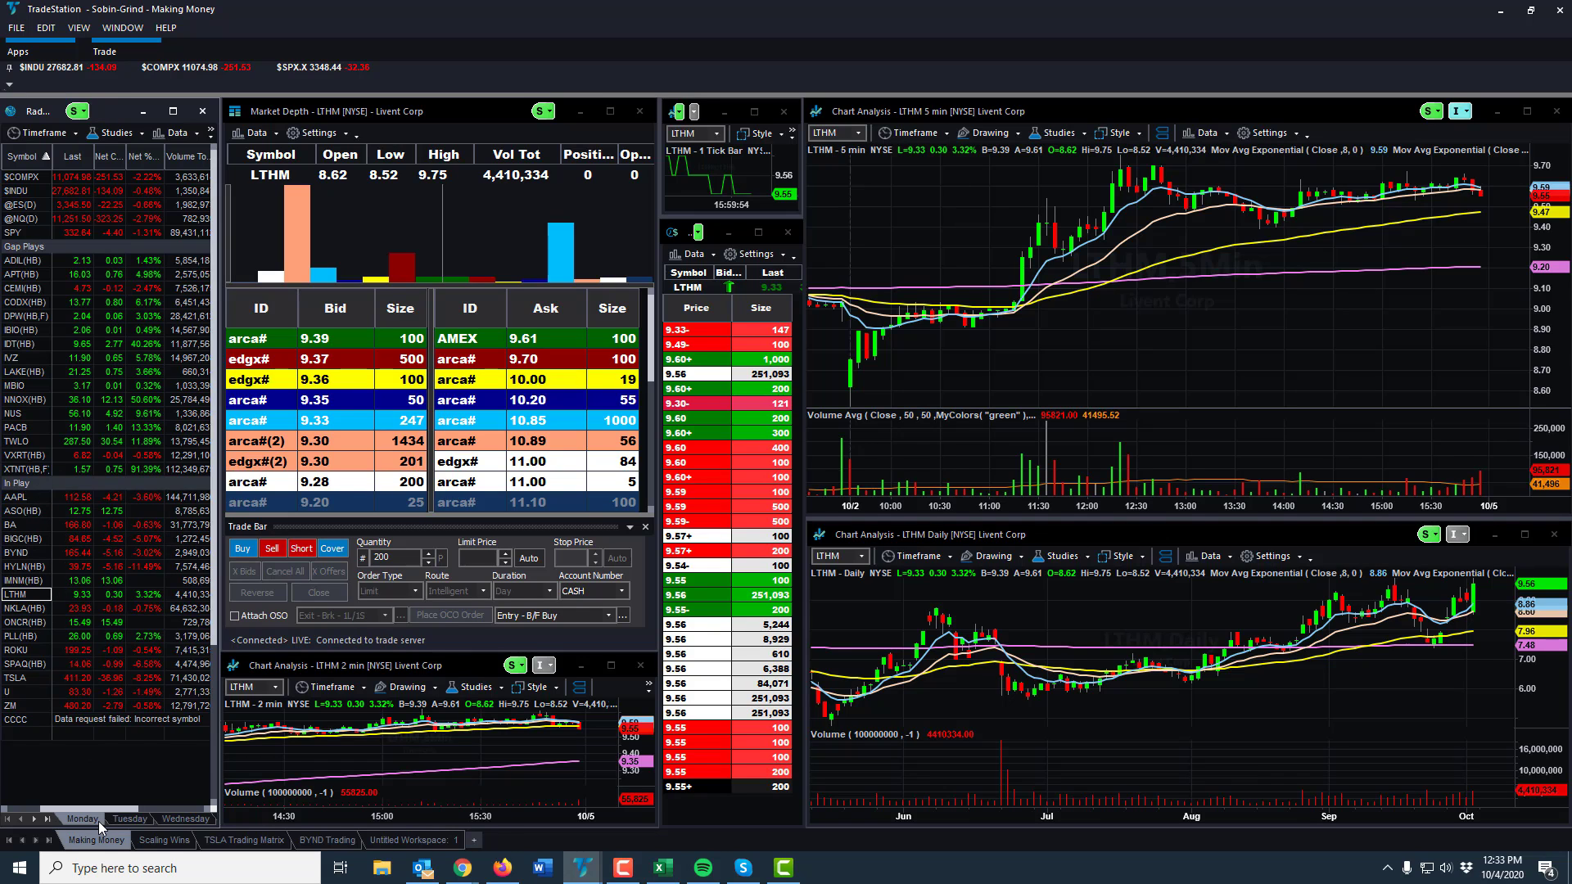
Return to the untitled workspace, widen the AMZN/AAPL RadarScreen window, and rename its page as Monday
{"action": "left_click", "coordinate": [411, 840]}
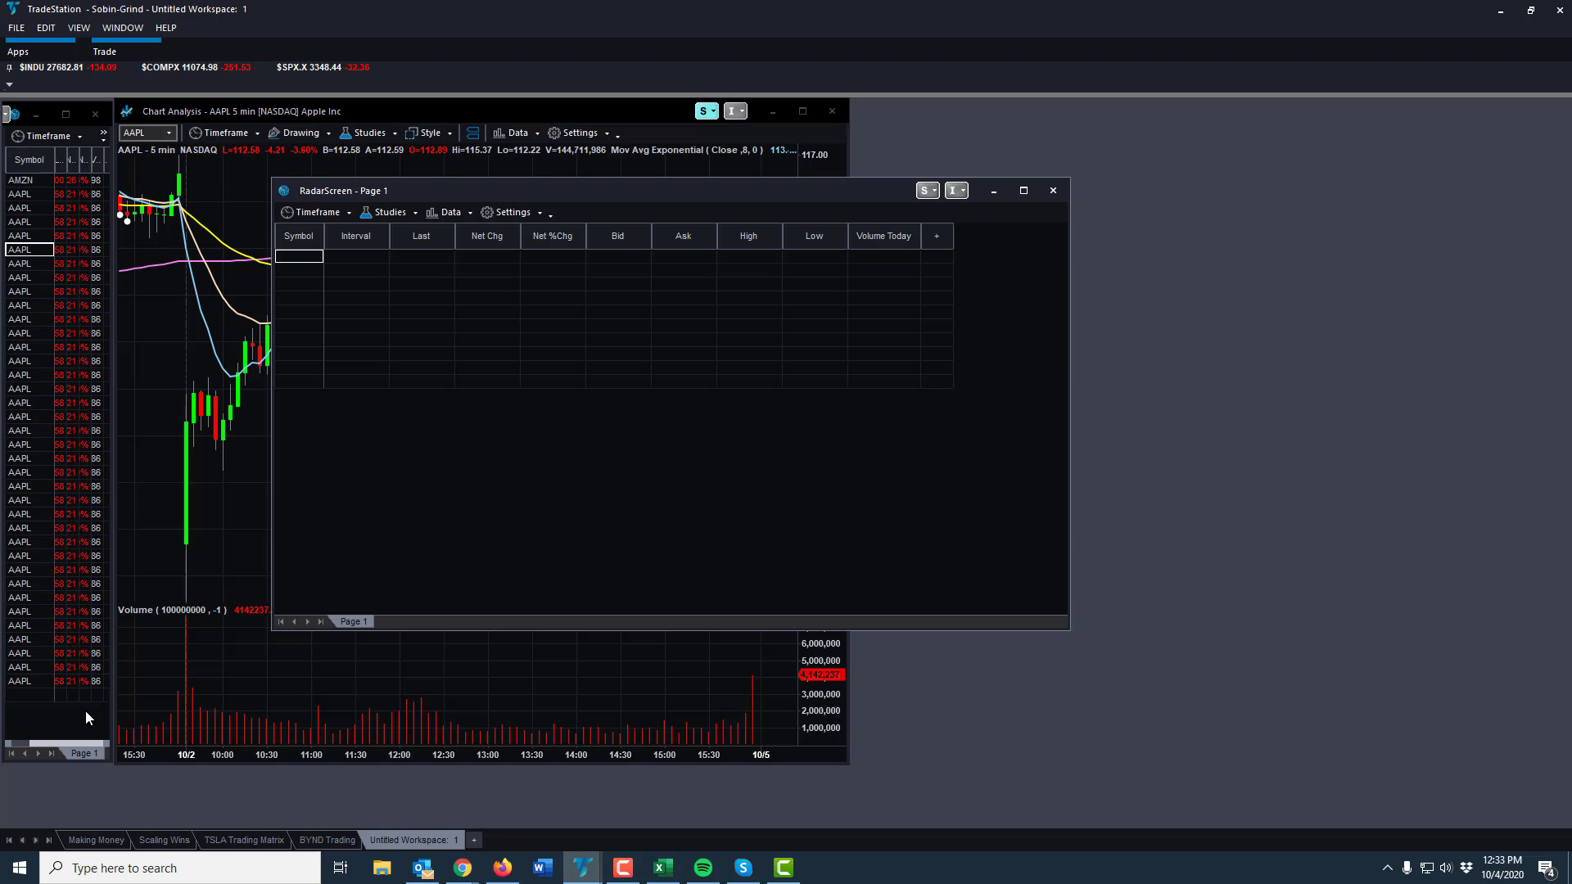
{"action": "left_click_drag", "start_coordinate": [113, 721], "coordinate": [480, 715]}
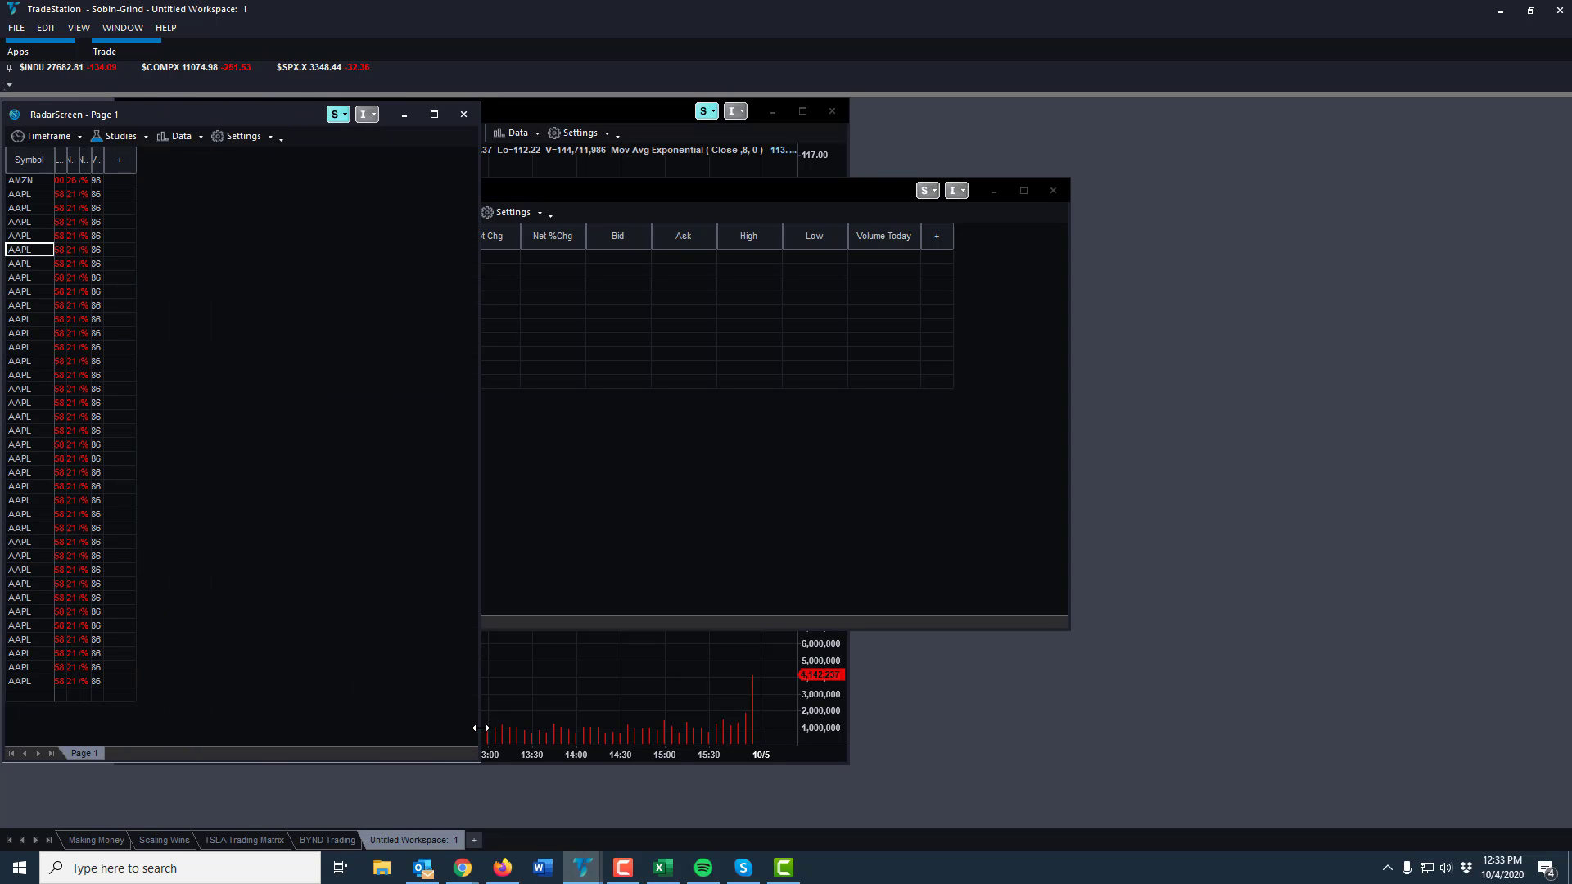
{"action": "right_click", "coordinate": [79, 753]}
{"action": "left_click", "coordinate": [136, 708]}
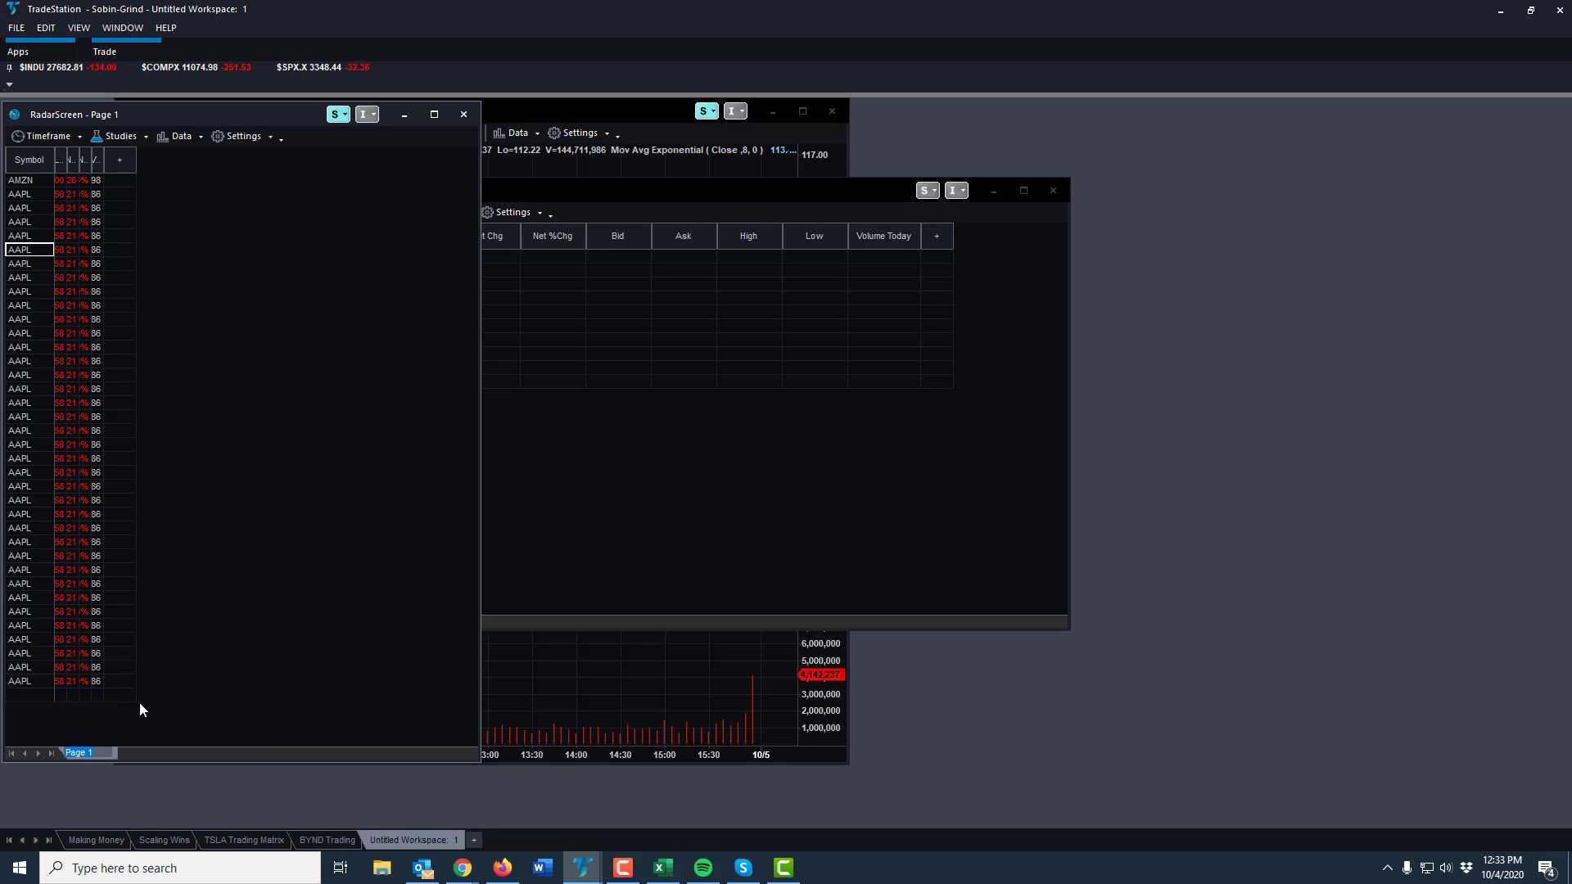
{"action": "type", "text": "Monday"}
{"action": "key", "text": "Return"}
Add a second blank page to the RadarScreen and rename it as Tuesday
{"action": "right_click", "coordinate": [154, 754]}
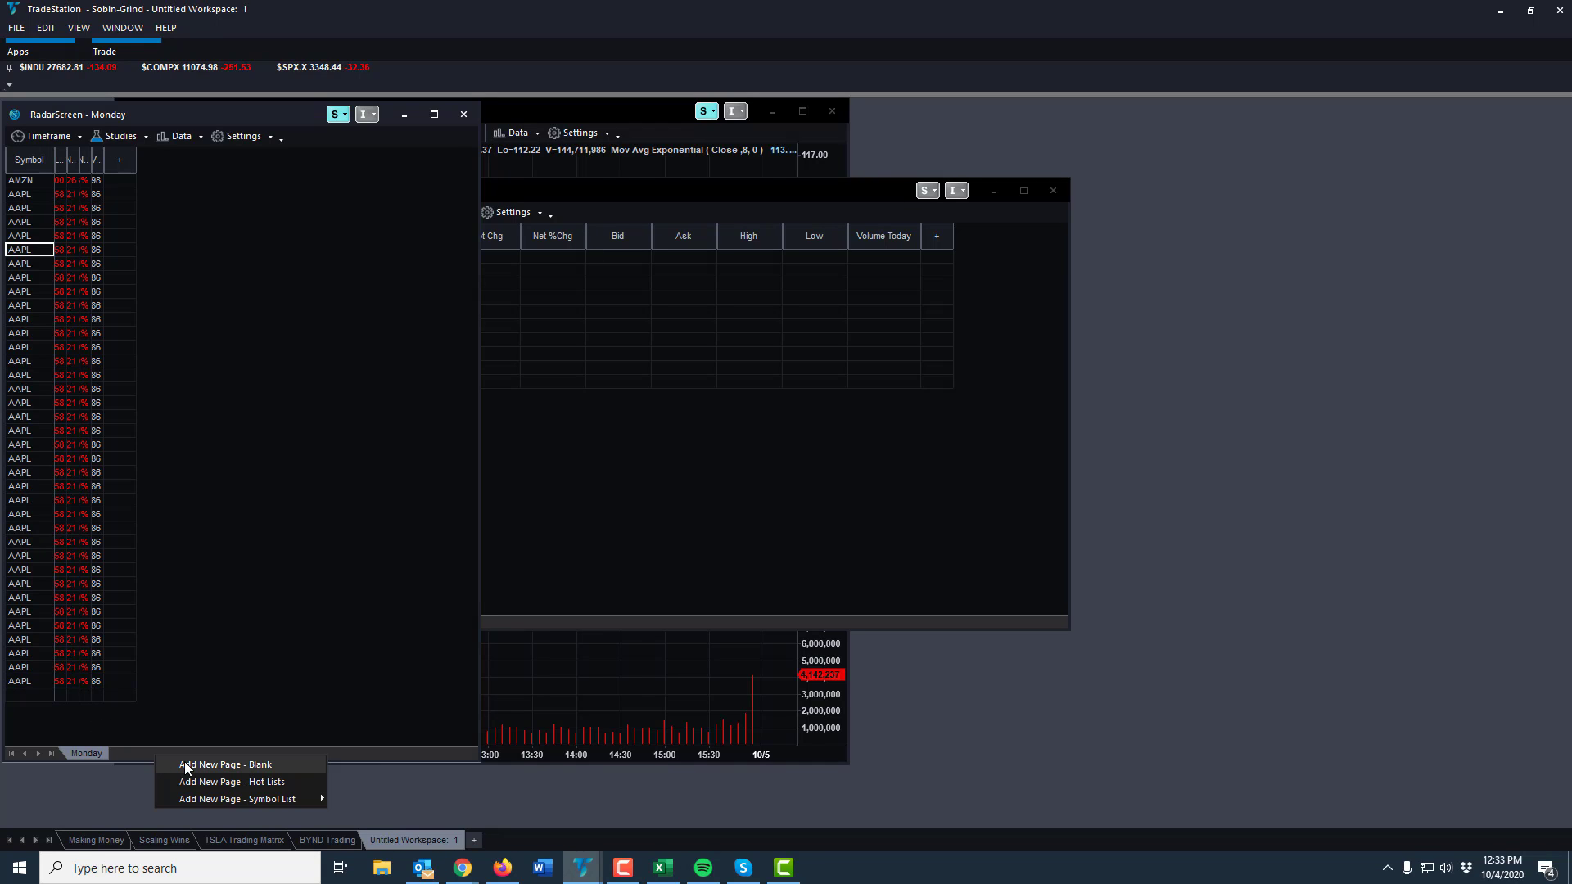
{"action": "left_click", "coordinate": [185, 764]}
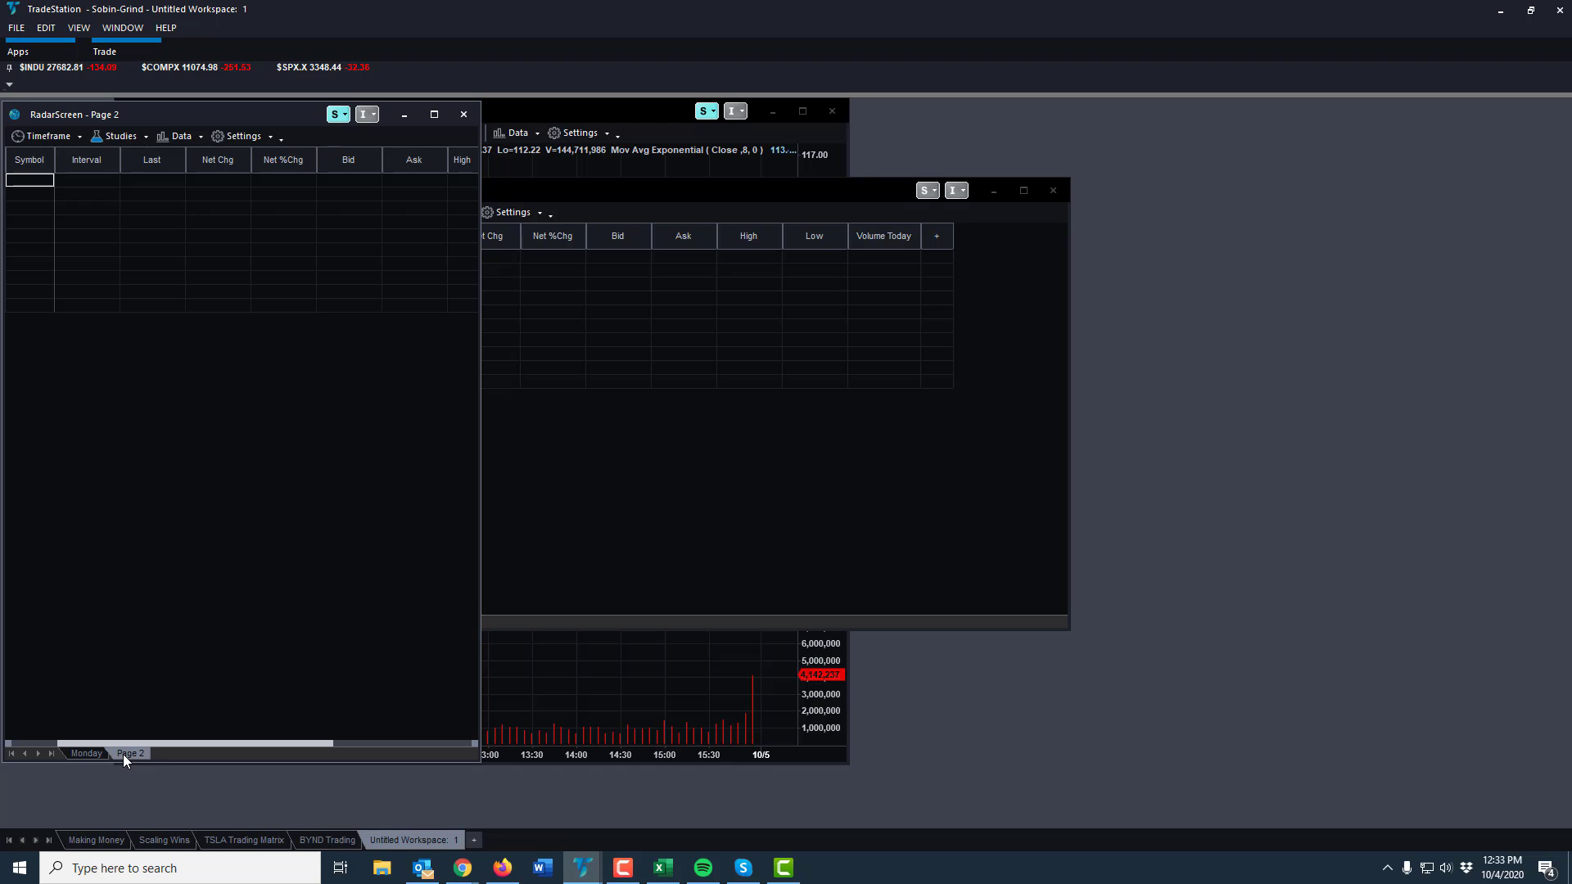
{"action": "type", "text": "Tuesdat"}
{"action": "right_click", "coordinate": [128, 754]}
{"action": "left_click", "coordinate": [190, 709]}
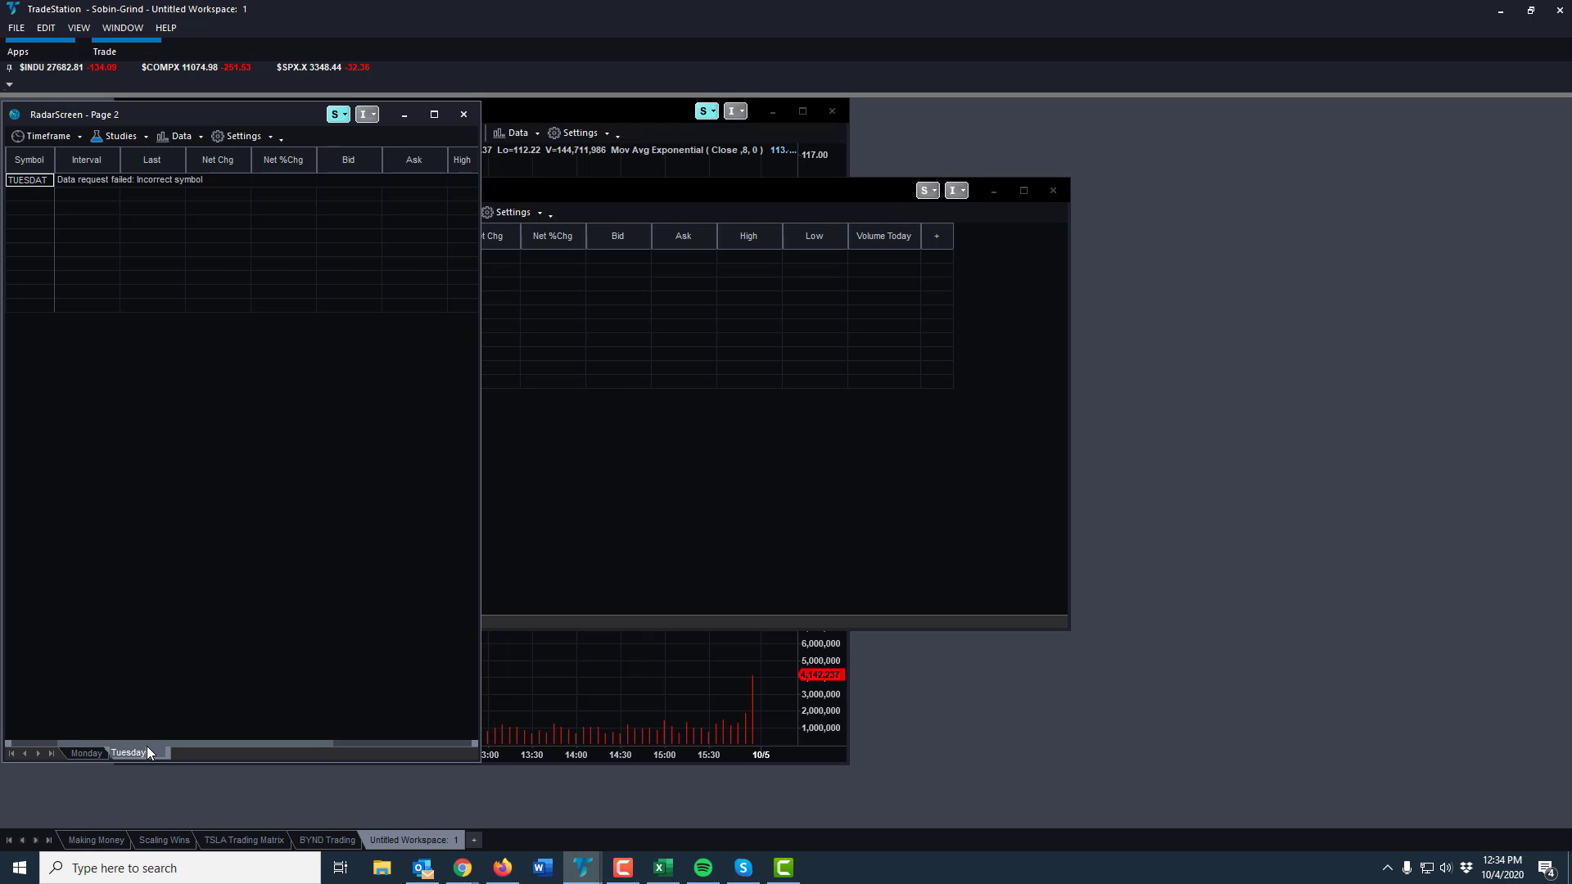
{"action": "key", "text": "Return"}
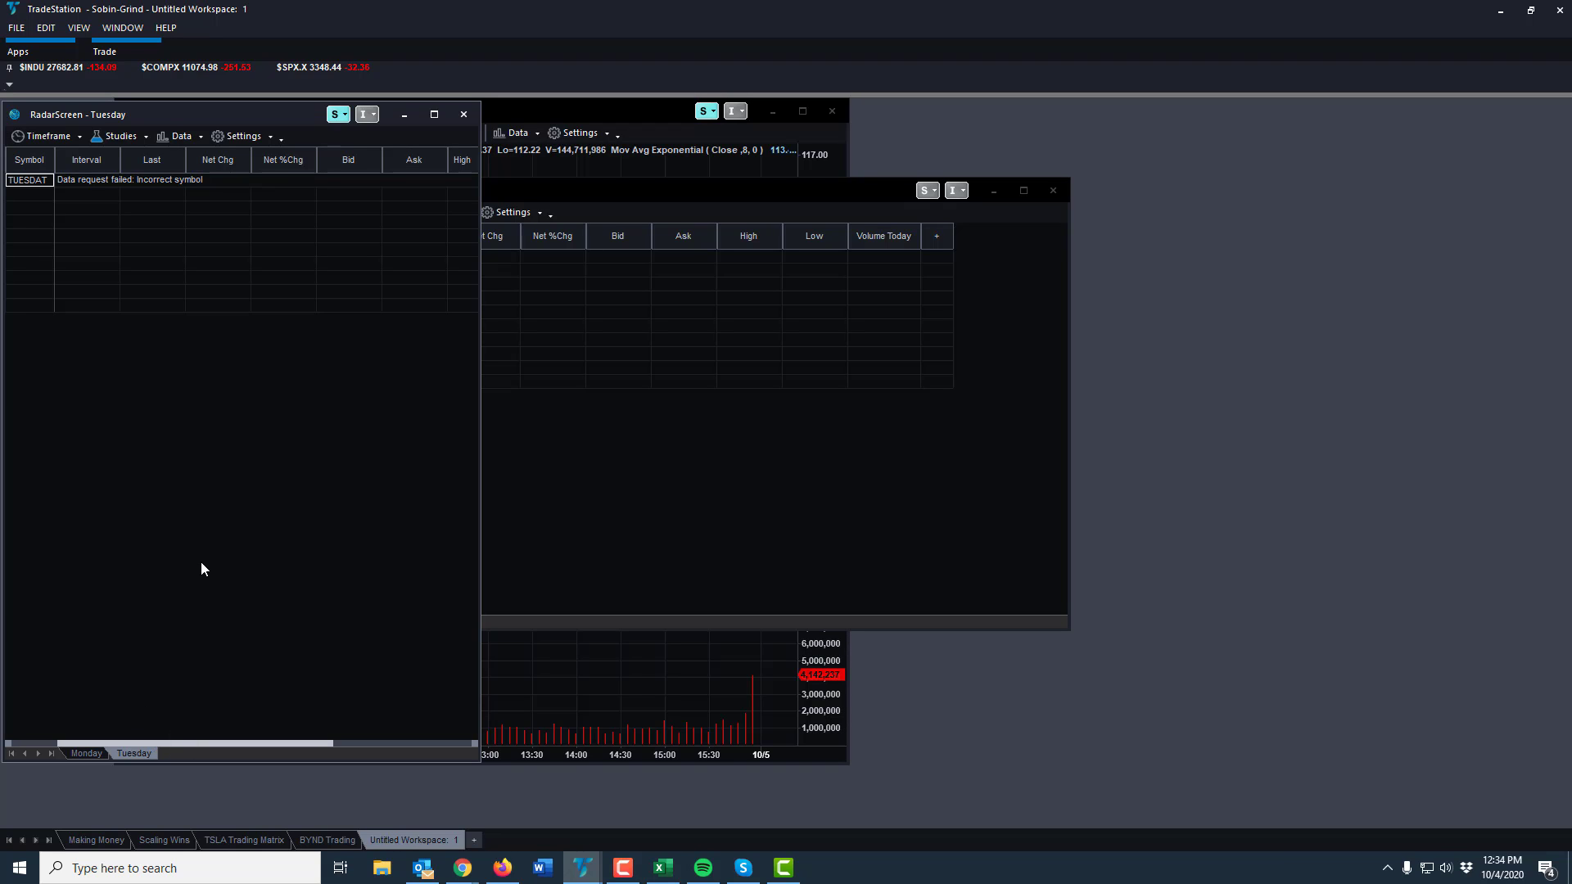
Add a third blank page to the RadarScreen and rename it as EV
{"action": "right_click", "coordinate": [186, 753]}
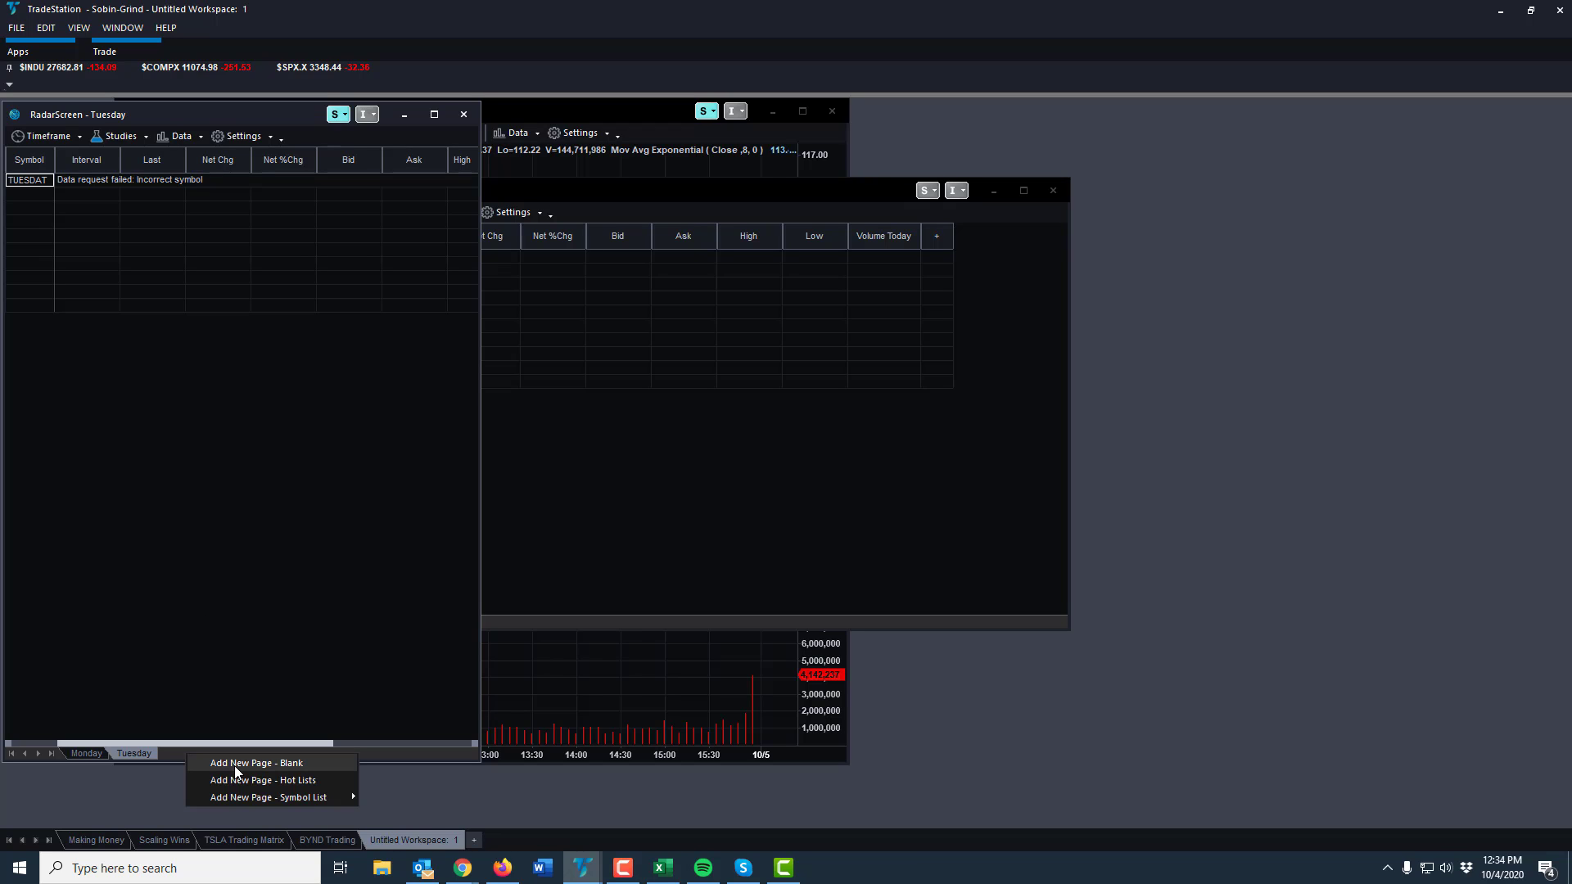
{"action": "left_click", "coordinate": [234, 765]}
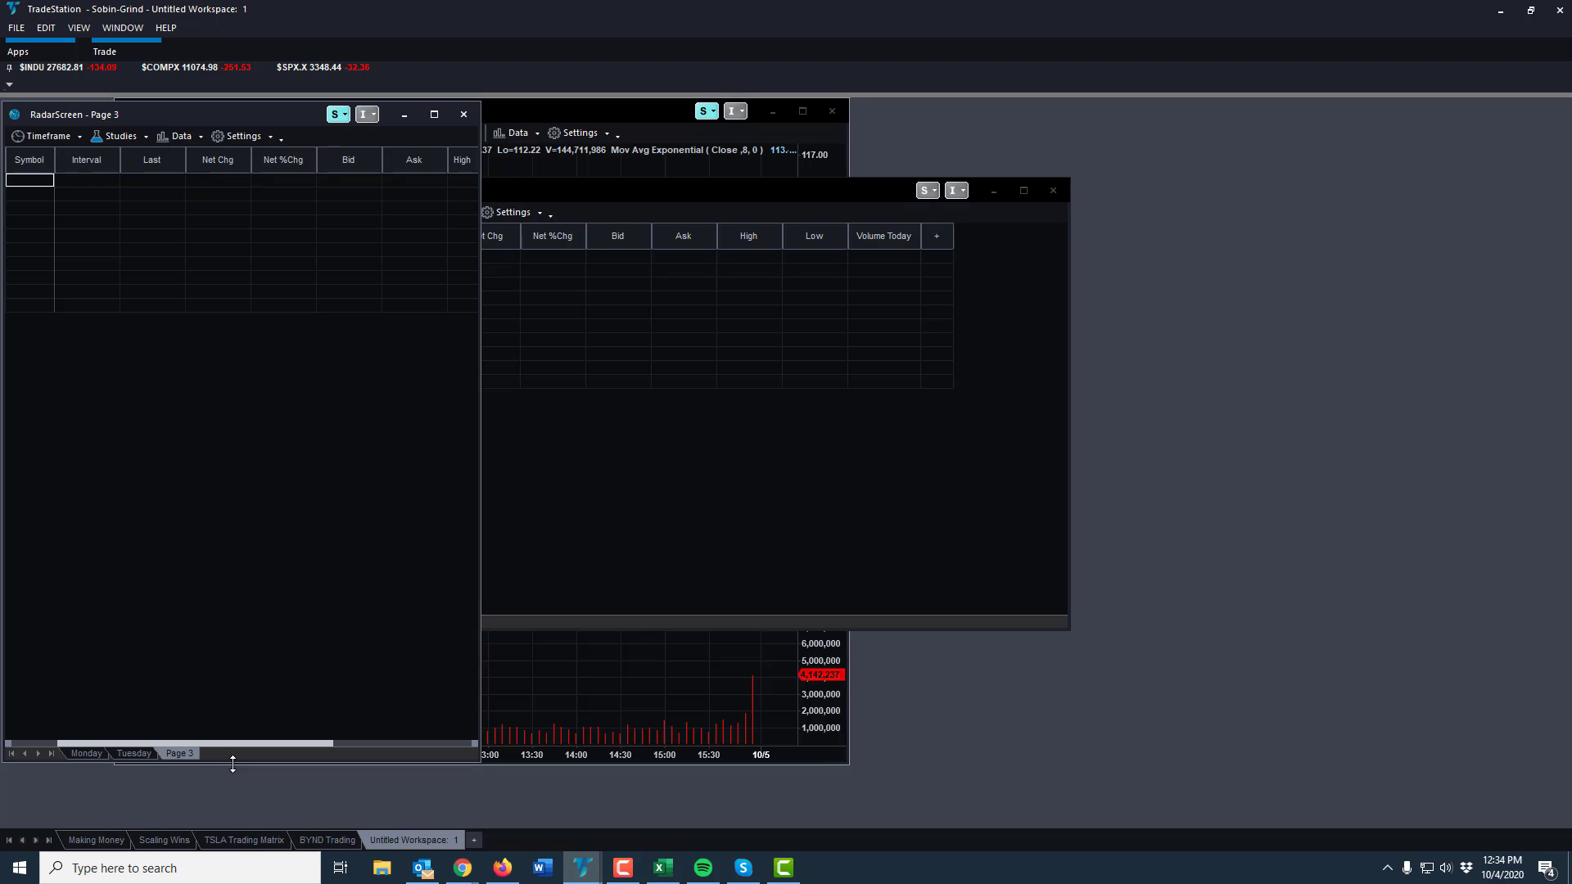
{"action": "right_click", "coordinate": [179, 752]}
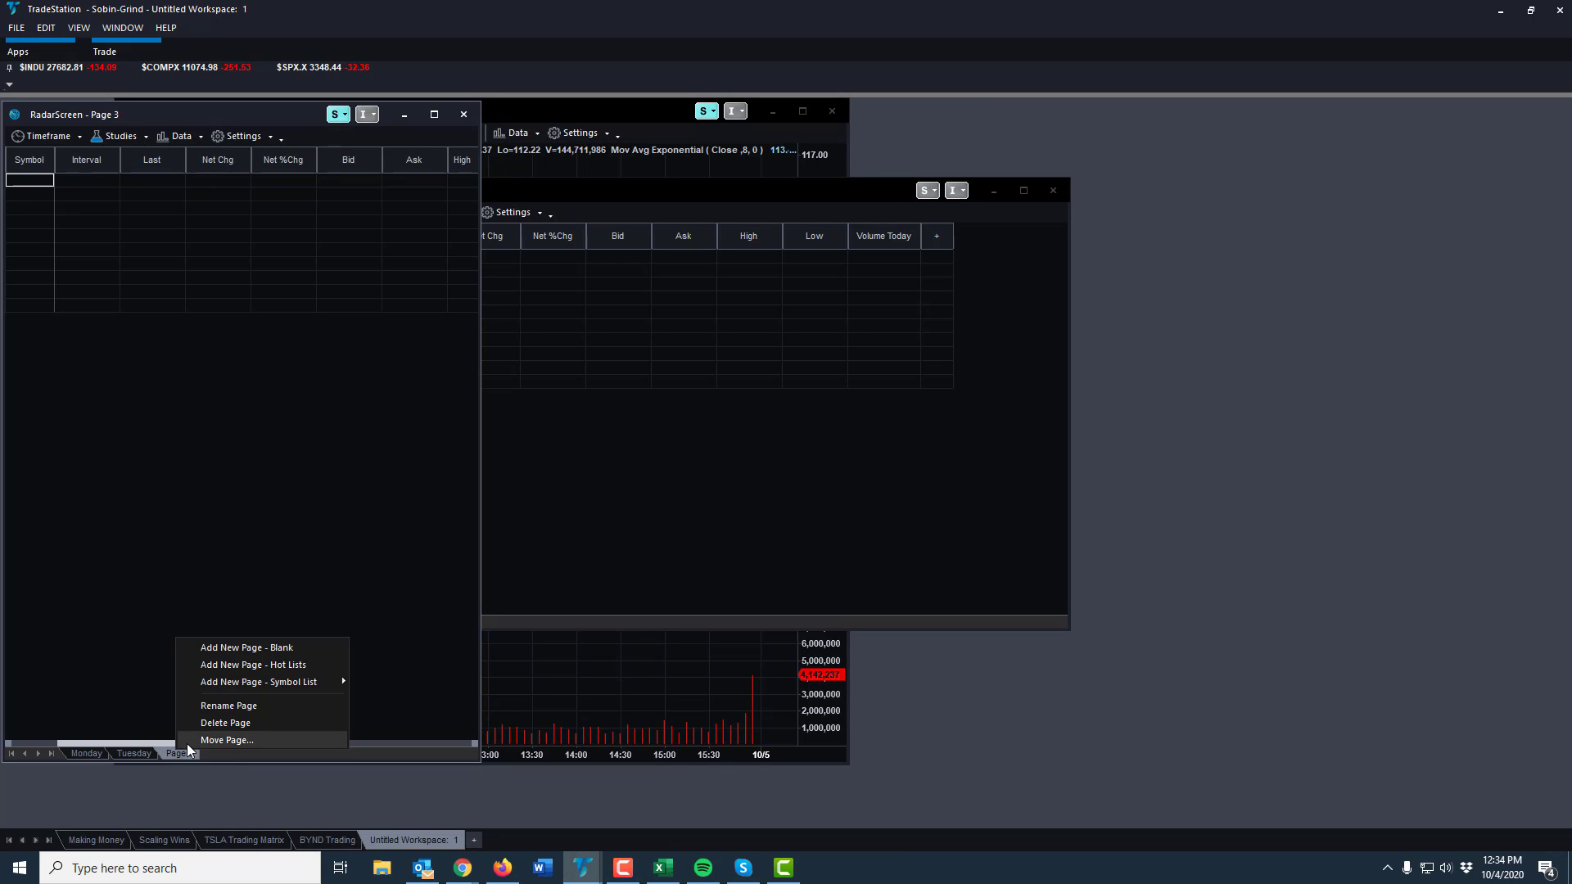
{"action": "left_click", "coordinate": [223, 706]}
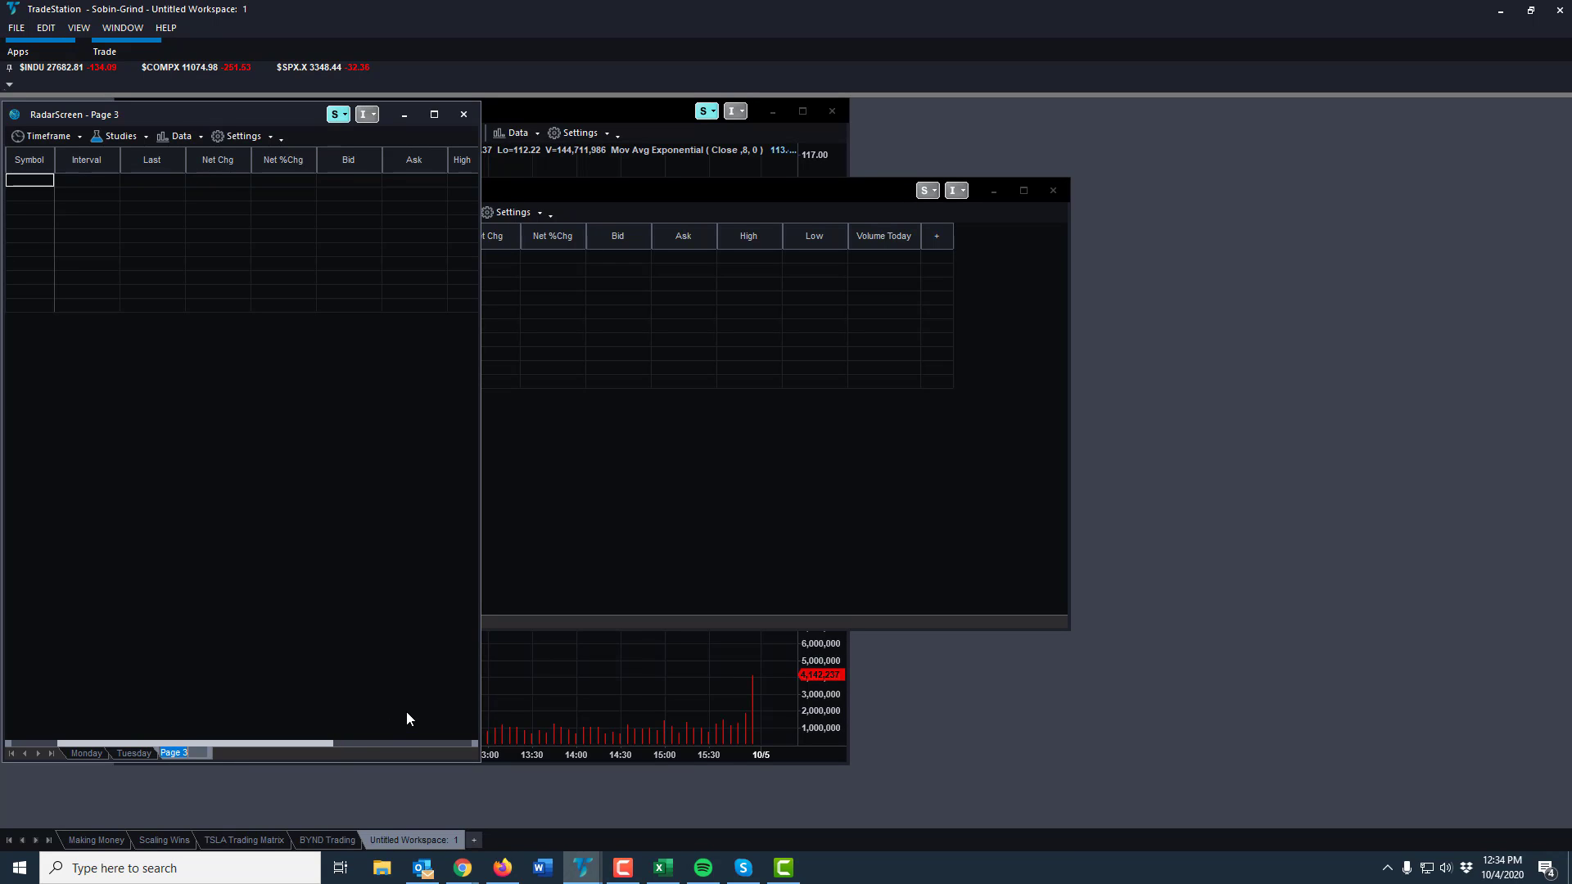
{"action": "type", "text": "EV"}
{"action": "key", "text": "Return"}
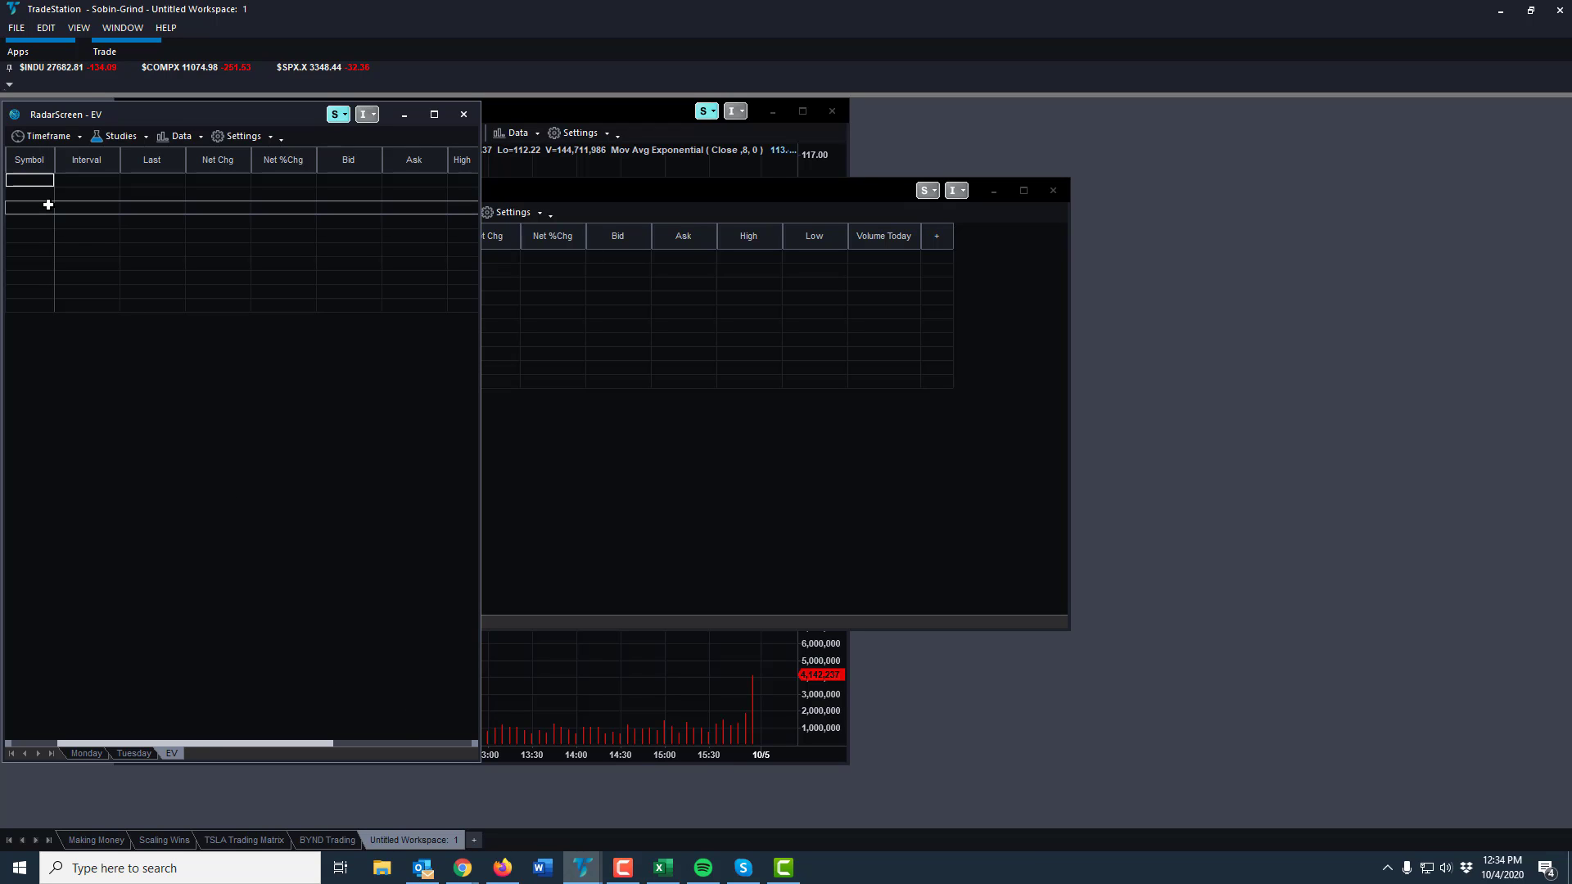
Add the symbols TSLA, NIO, PLUG and BLNK to the EV page's watchlist
{"action": "type", "text": "Tsla"}
{"action": "key", "text": "Return"}
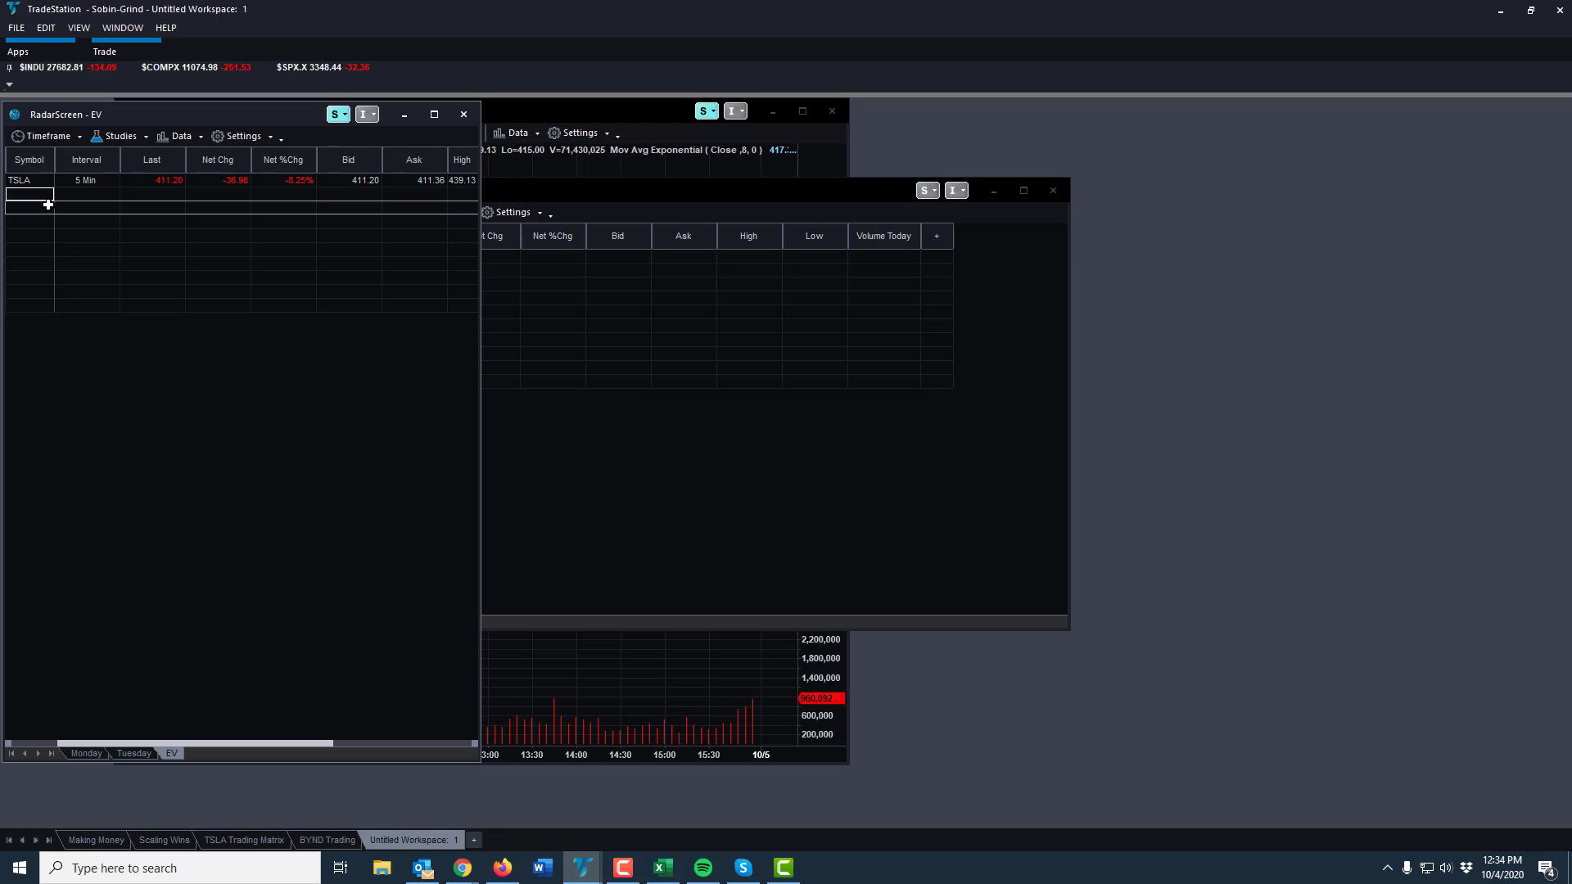
{"action": "type", "text": "nio"}
{"action": "key", "text": "Return"}
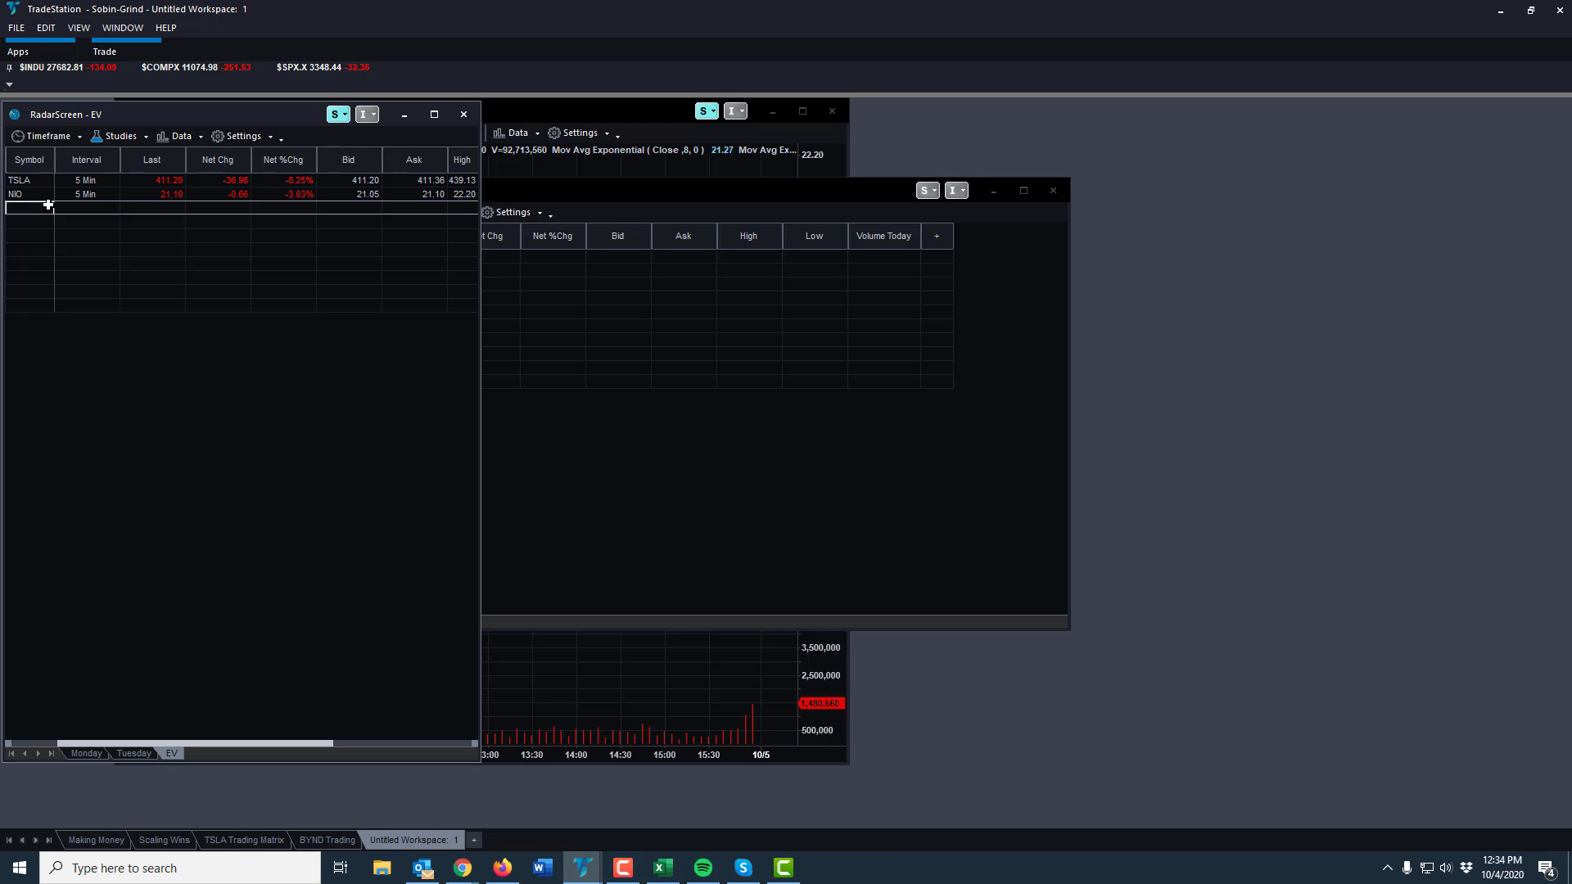
{"action": "type", "text": "plug"}
{"action": "key", "text": "Return"}
{"action": "type", "text": "blnk"}
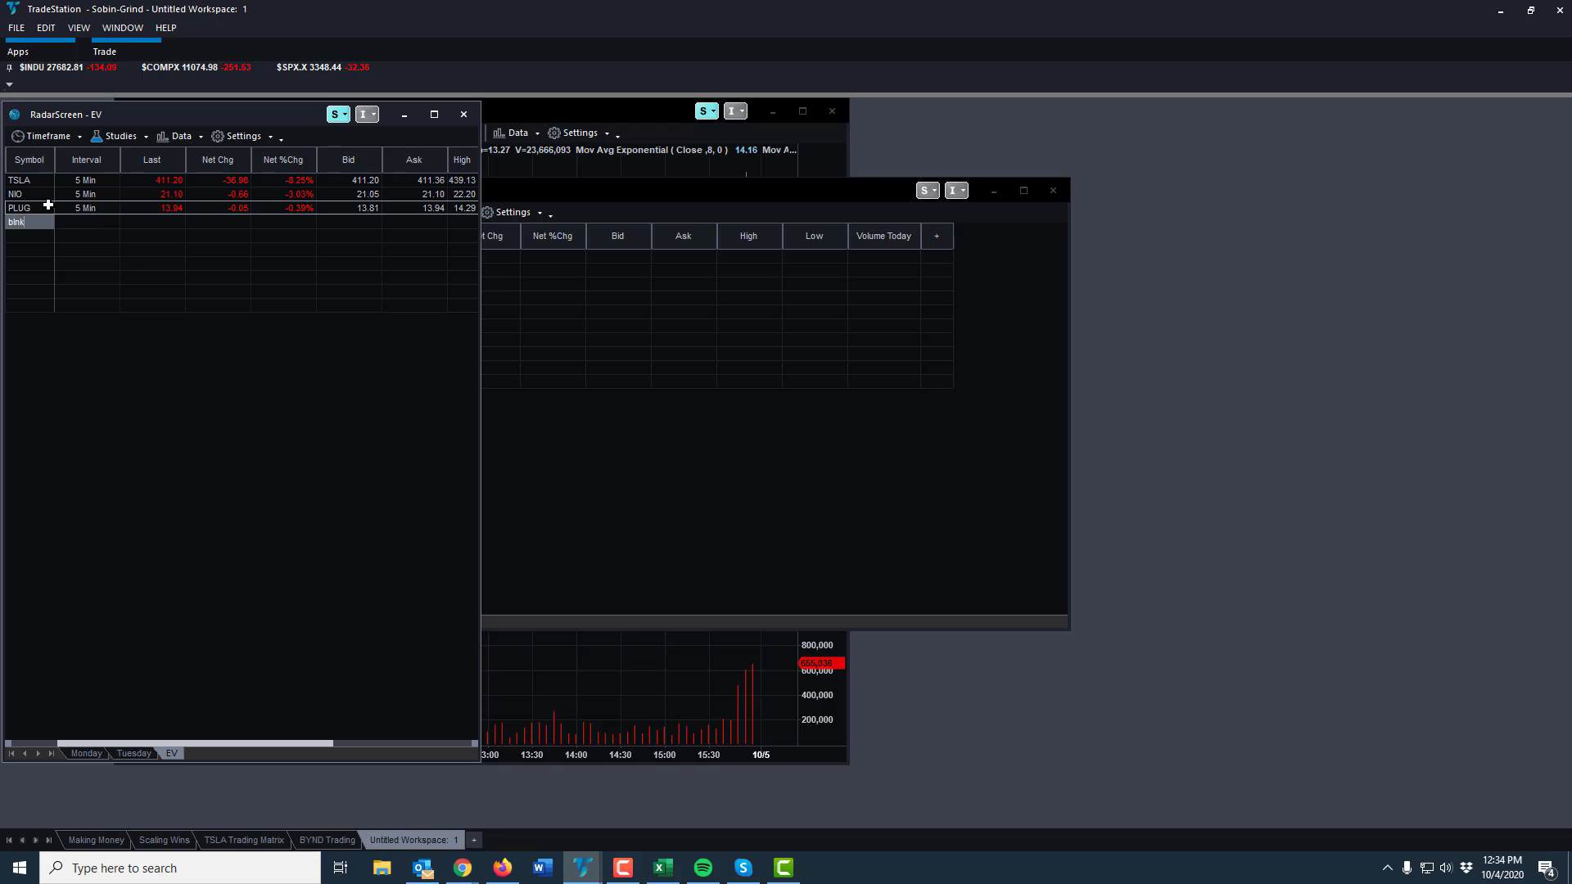
{"action": "key", "text": "Return"}
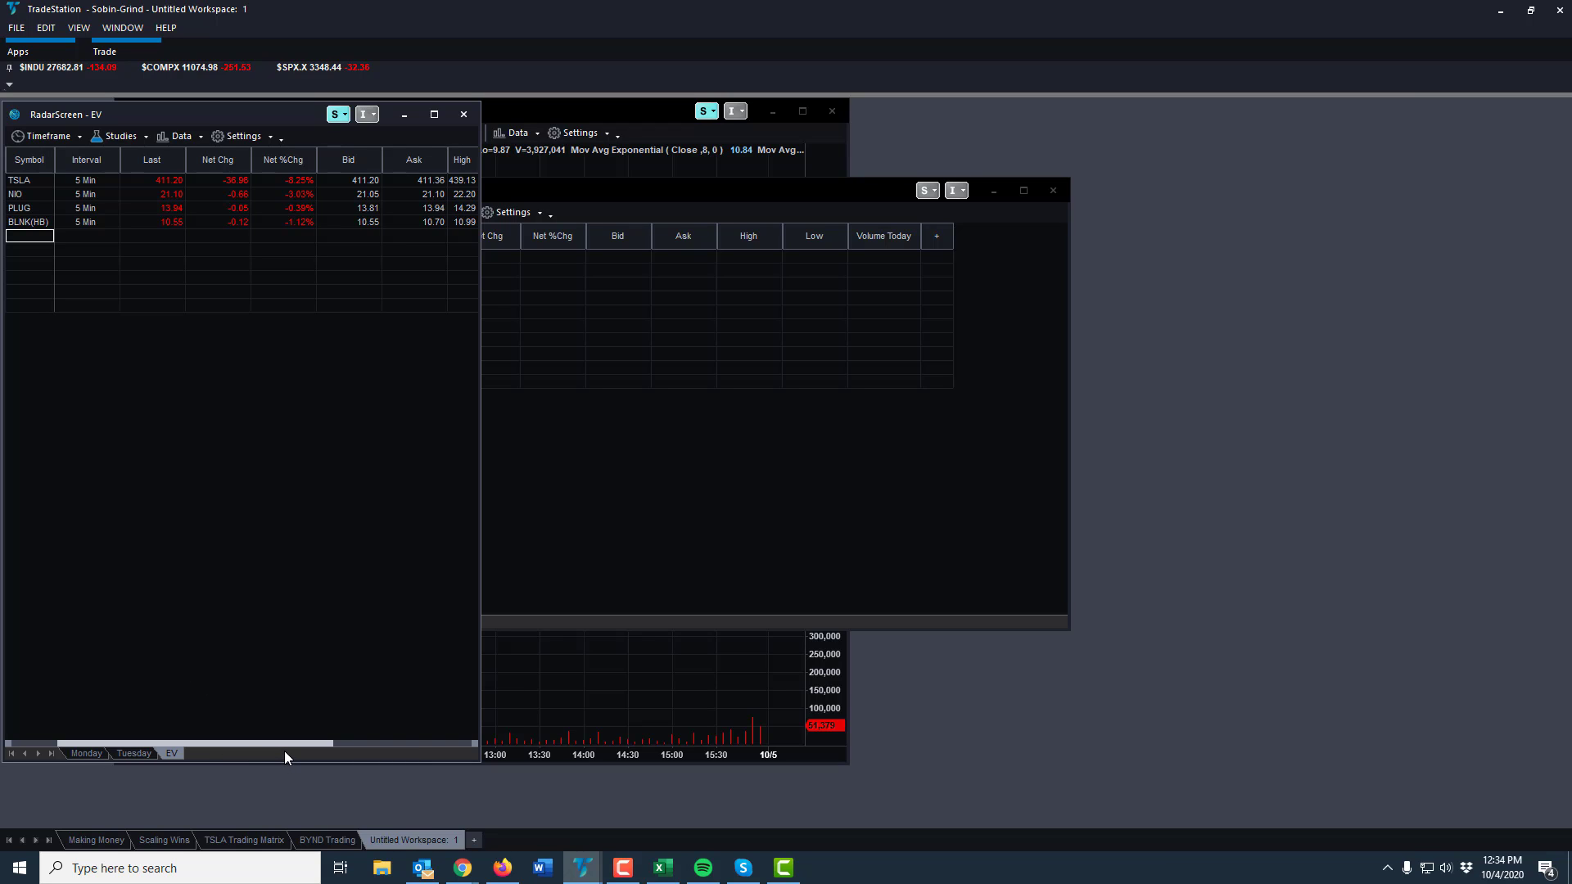
Switch to the Making Money workspace and examine its RadarScreen's Tuesday, Wednesday, Friday and Thursday pages
{"action": "left_click", "coordinate": [91, 840]}
{"action": "left_click", "coordinate": [129, 818]}
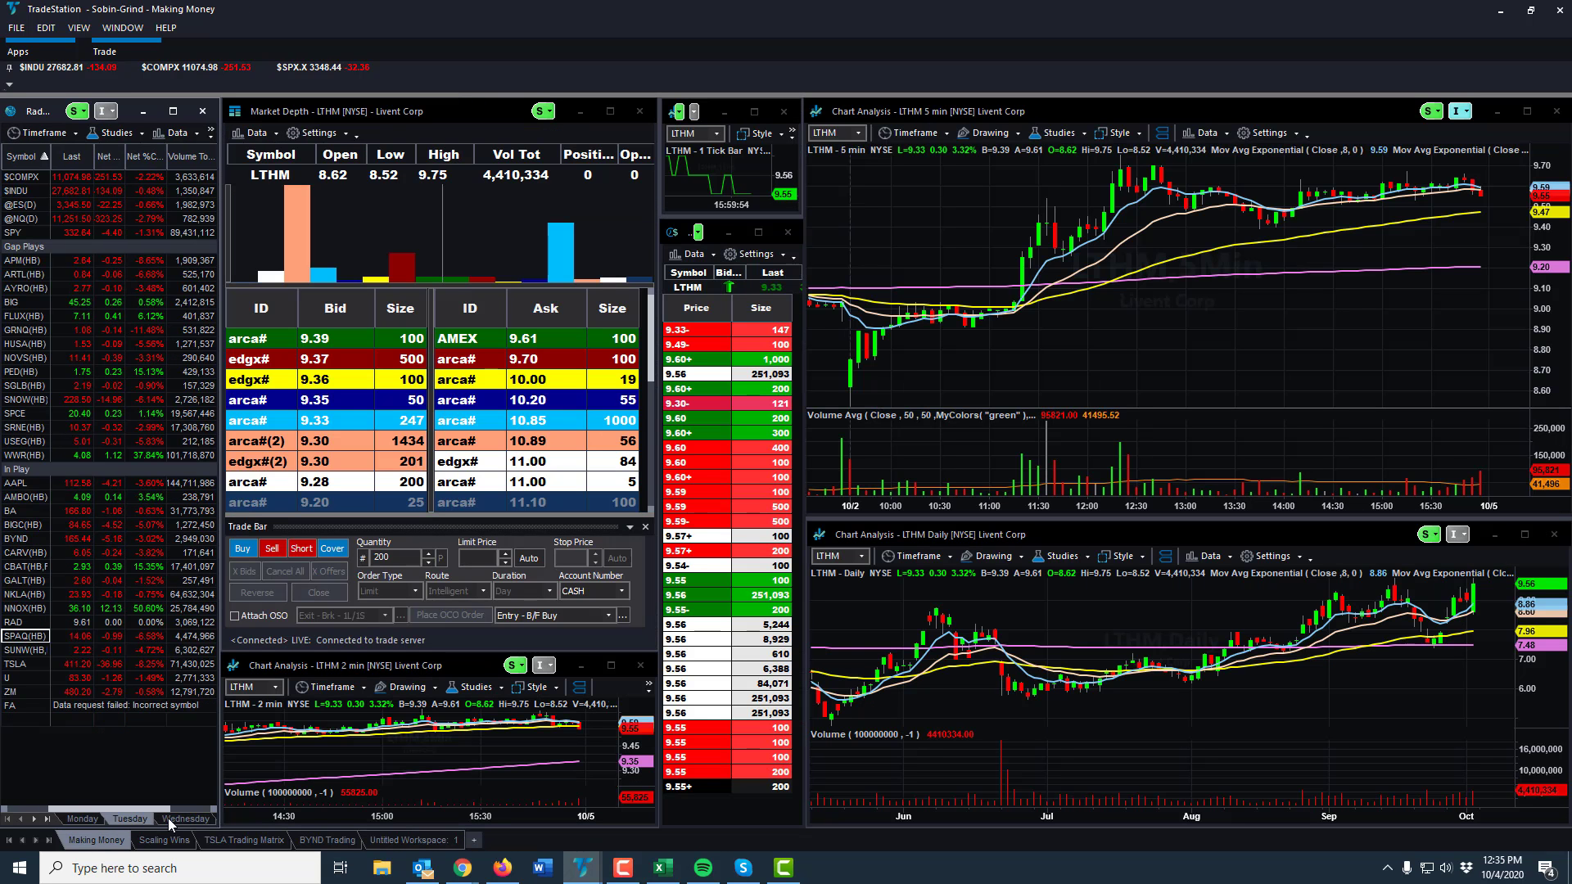
{"action": "left_click", "coordinate": [34, 818]}
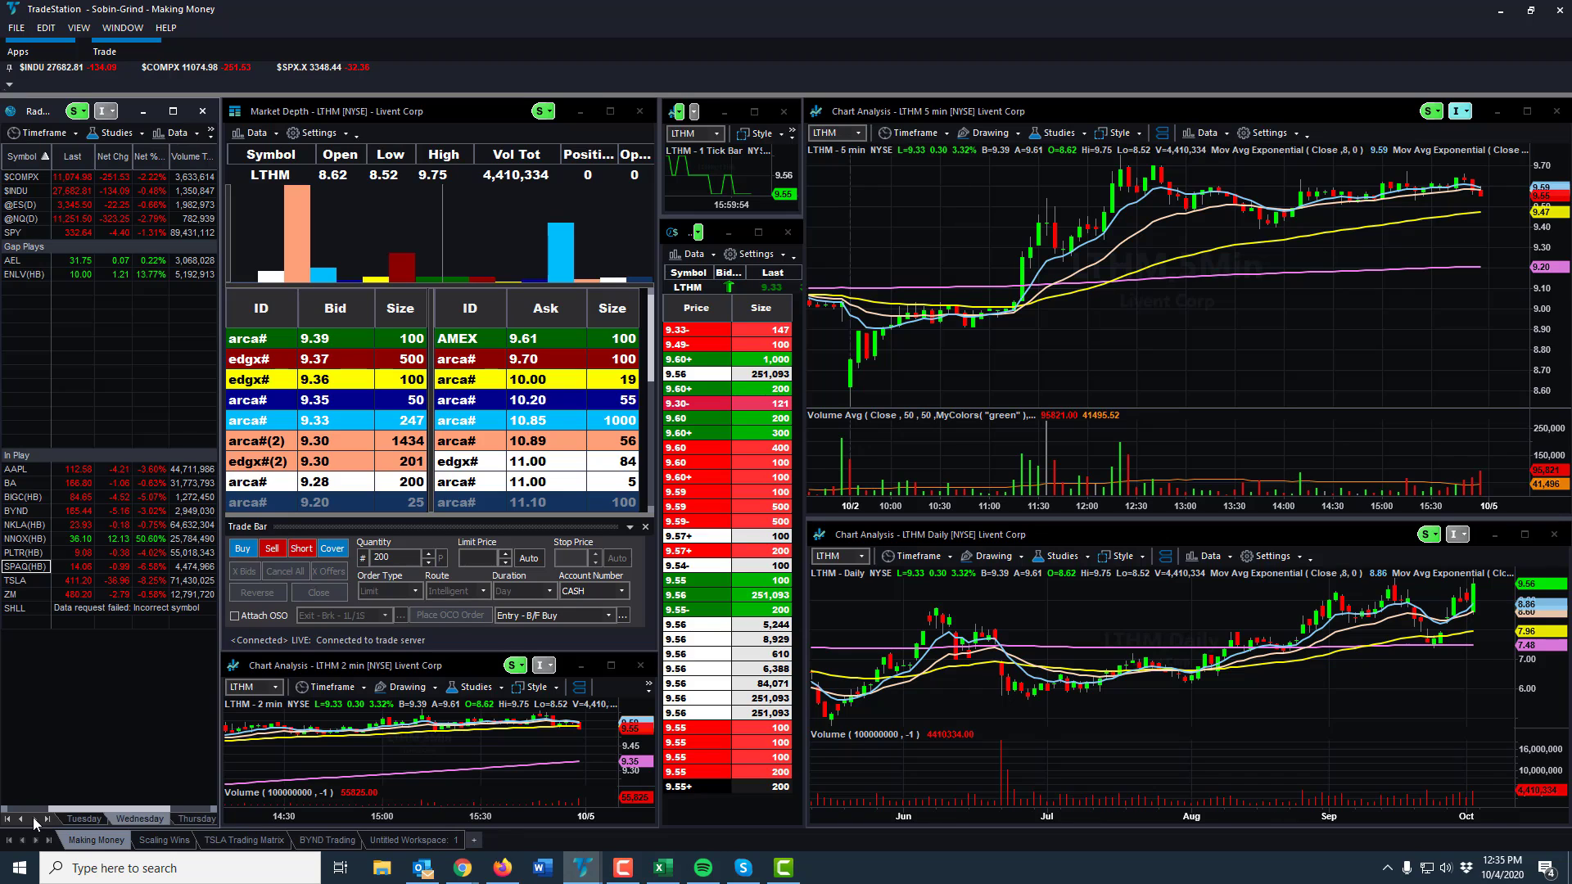
{"action": "left_click", "coordinate": [34, 818]}
{"action": "left_click", "coordinate": [186, 817]}
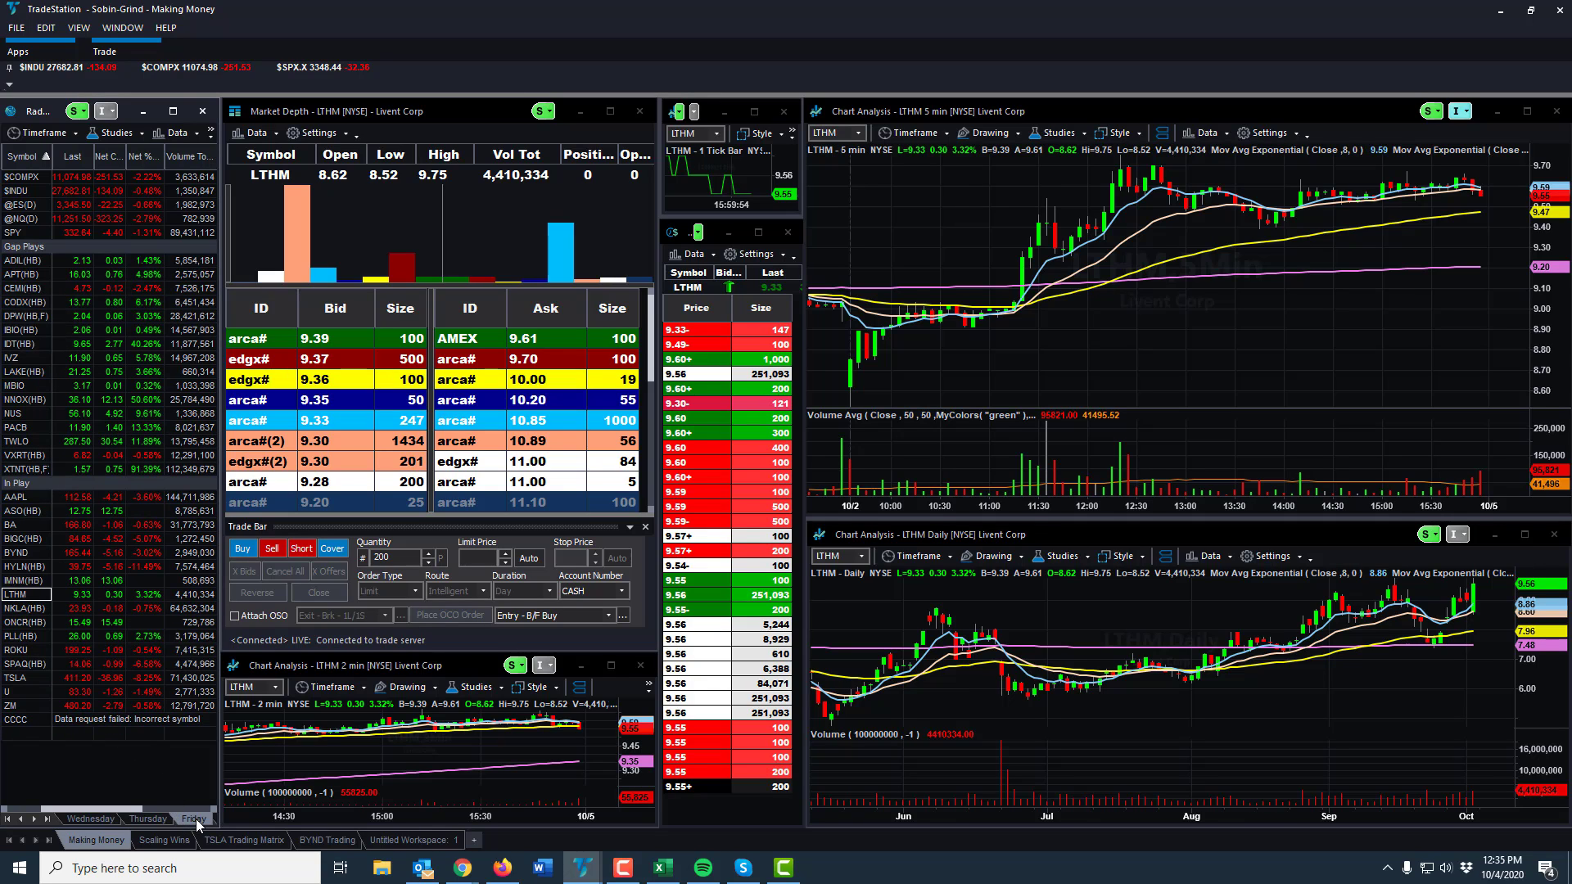
{"action": "left_click", "coordinate": [143, 818]}
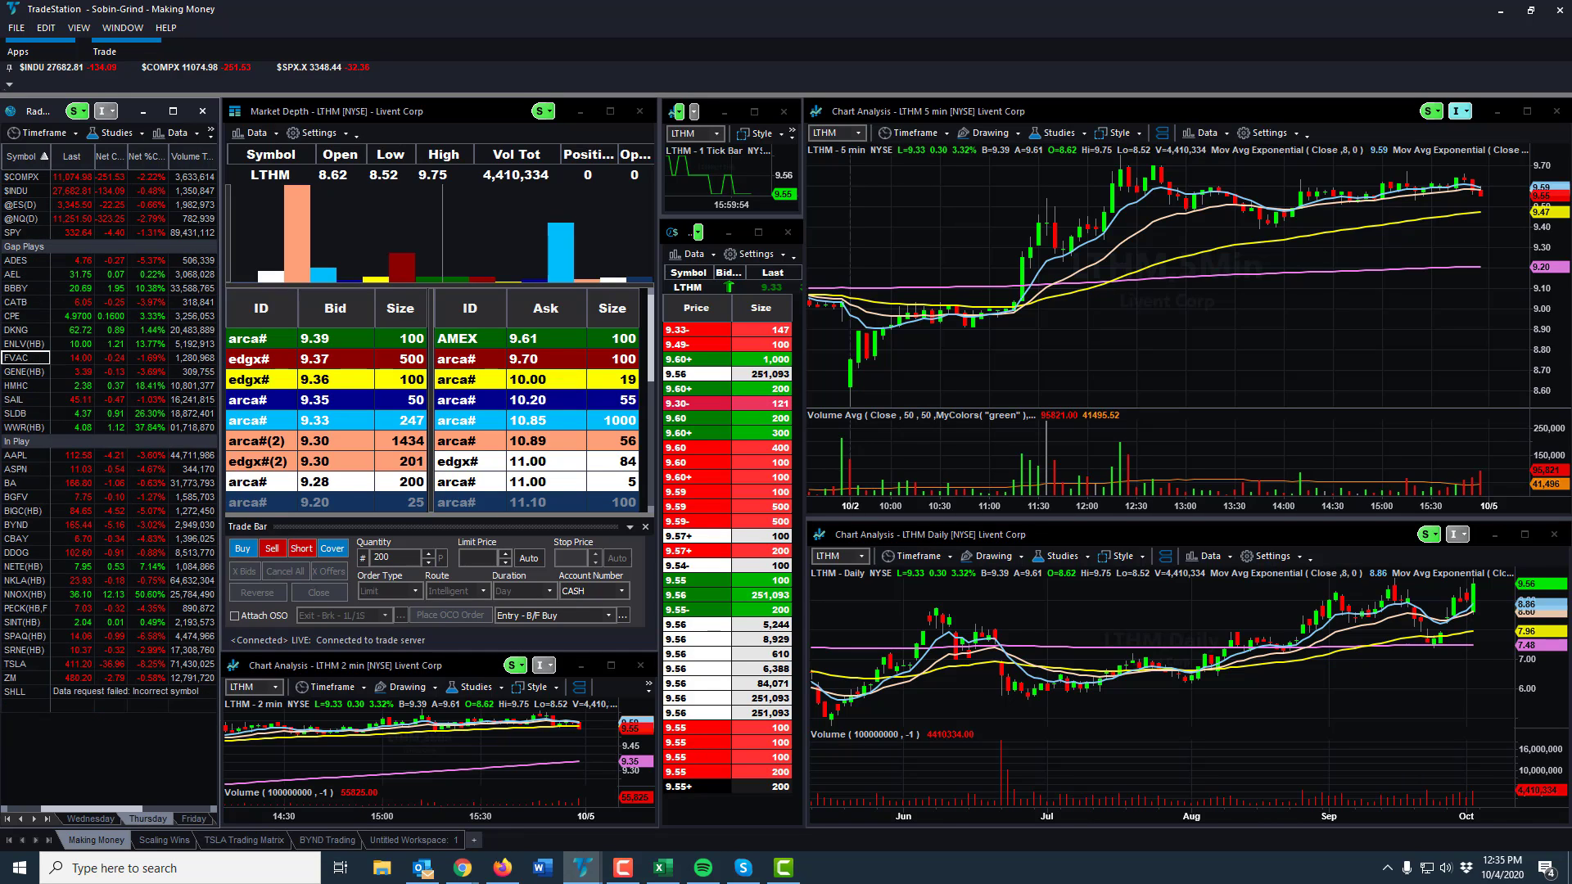
Load HMHC from the Thursday watchlist and examine its earlier price action on the 5-minute chart
{"action": "left_click", "coordinate": [18, 385]}
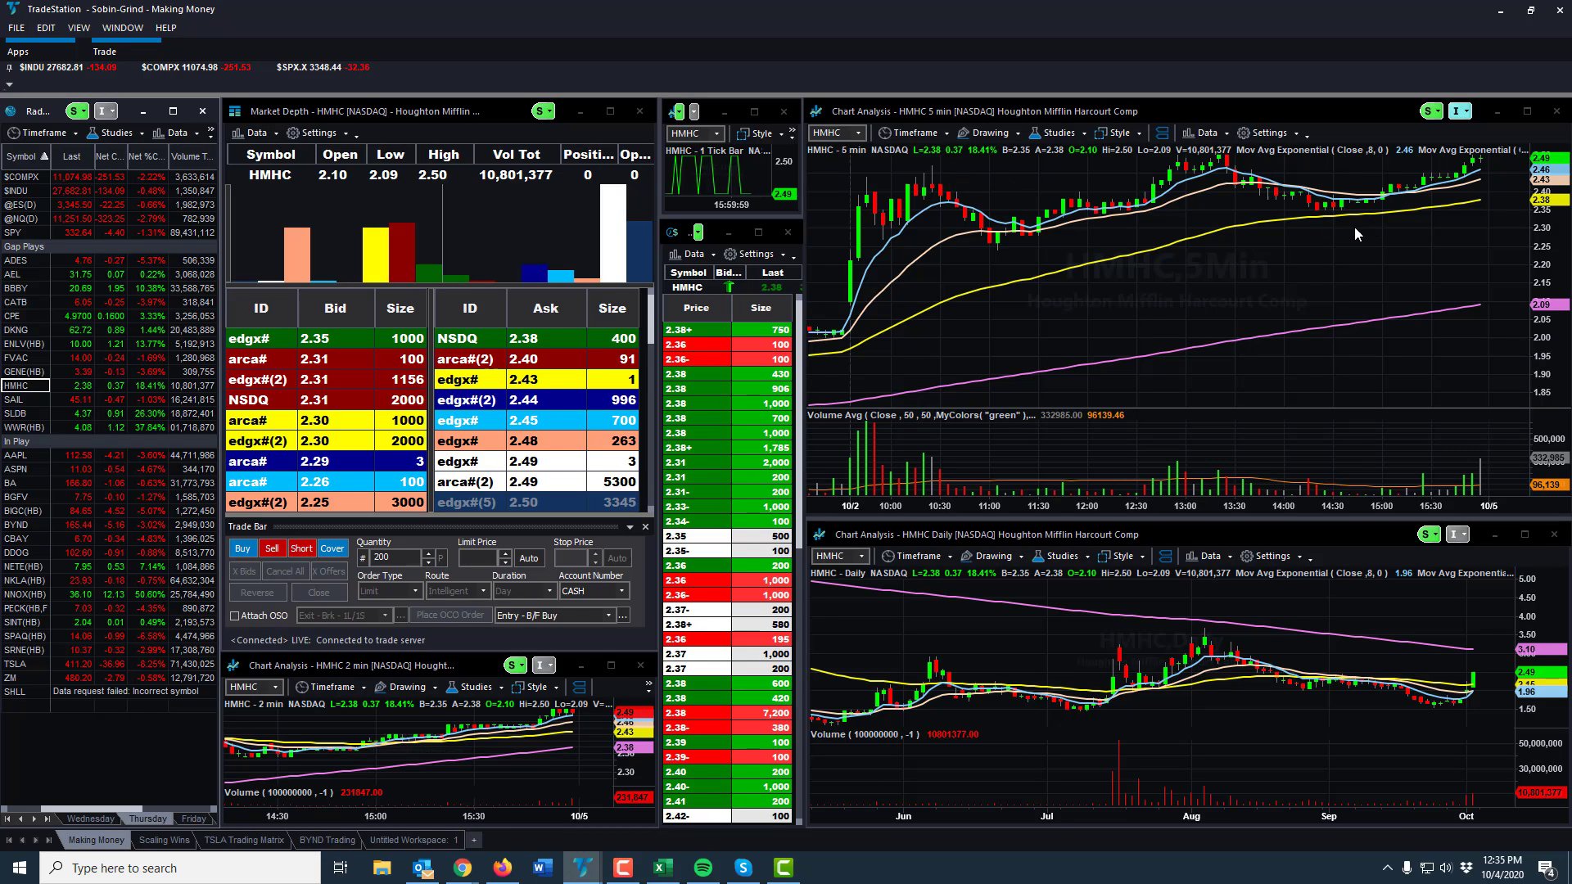
{"action": "scroll", "coordinate": [1065, 303], "scroll_direction": "up", "scroll_amount": 10}
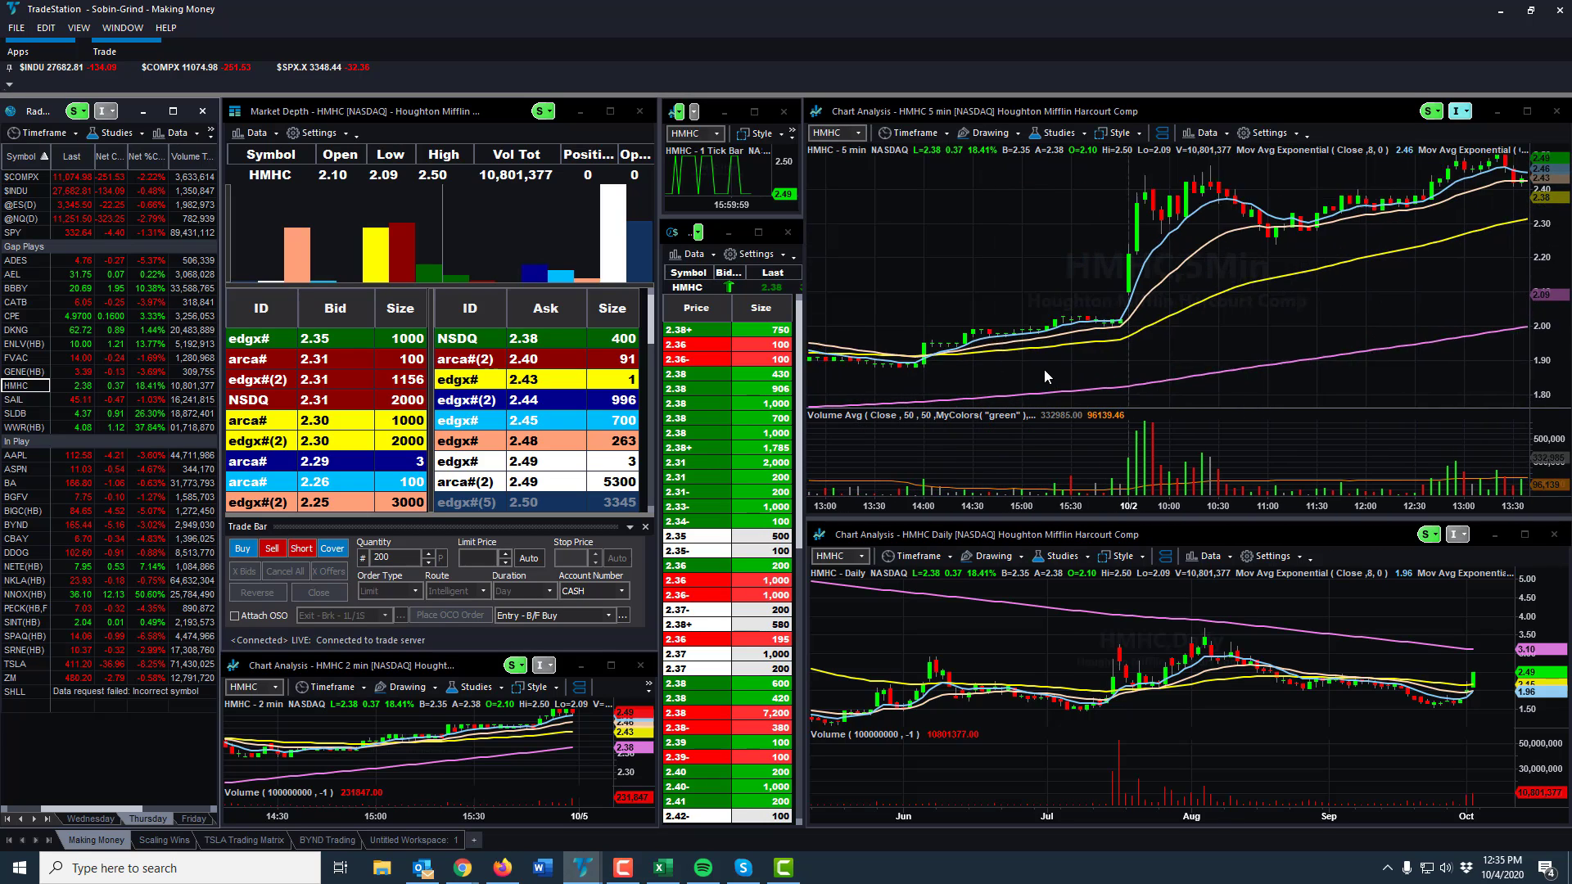
{"action": "scroll", "coordinate": [1044, 372], "scroll_direction": "down", "scroll_amount": 10}
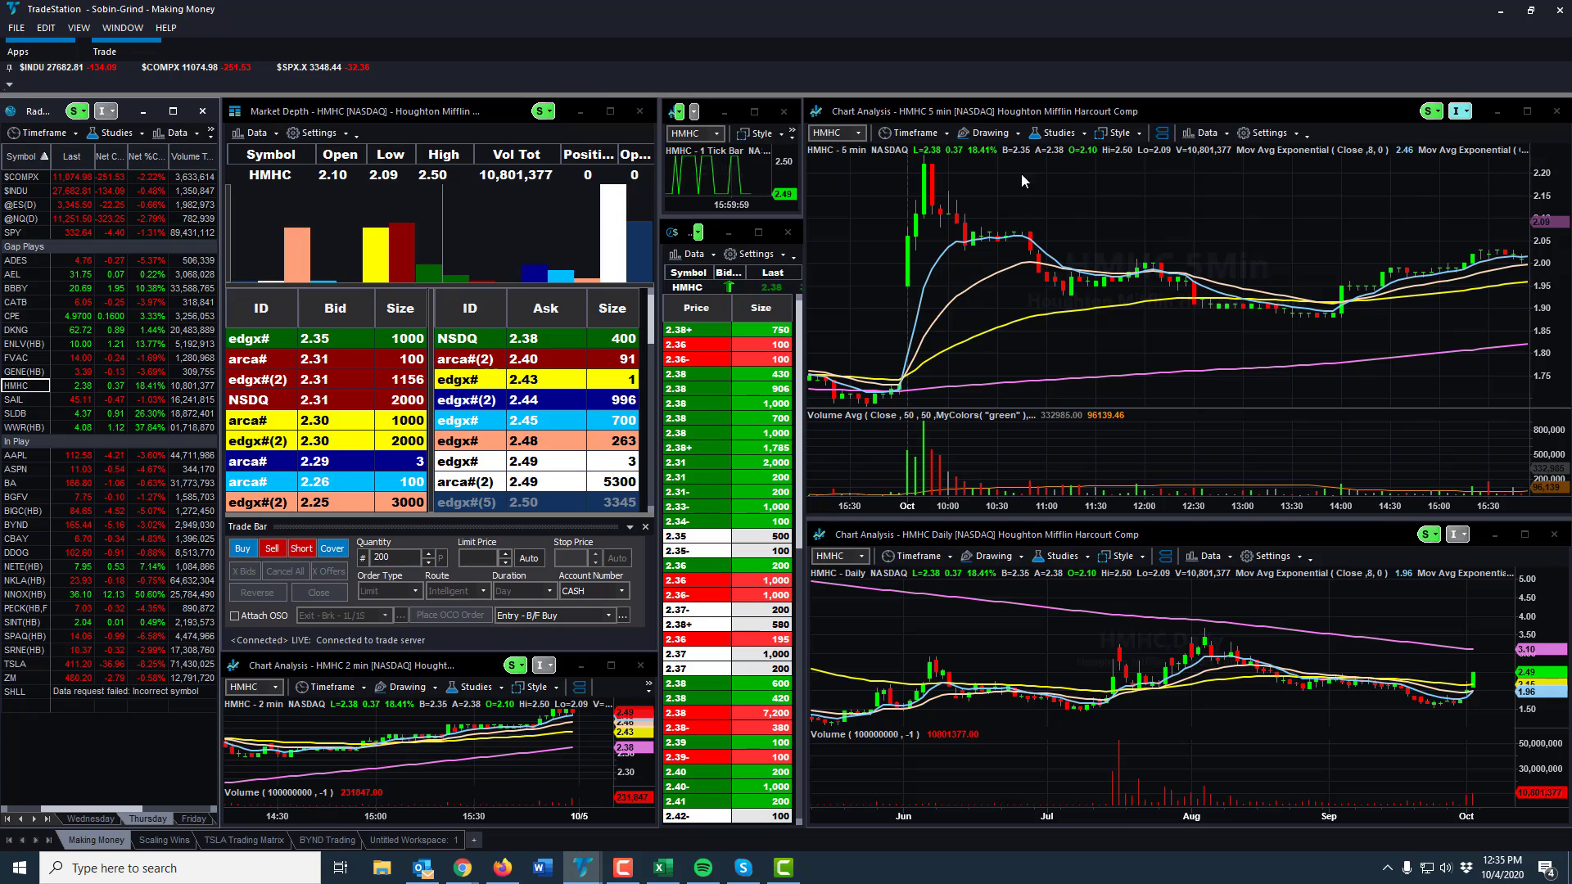
{"action": "scroll", "coordinate": [1021, 181], "scroll_direction": "down", "scroll_amount": 5}
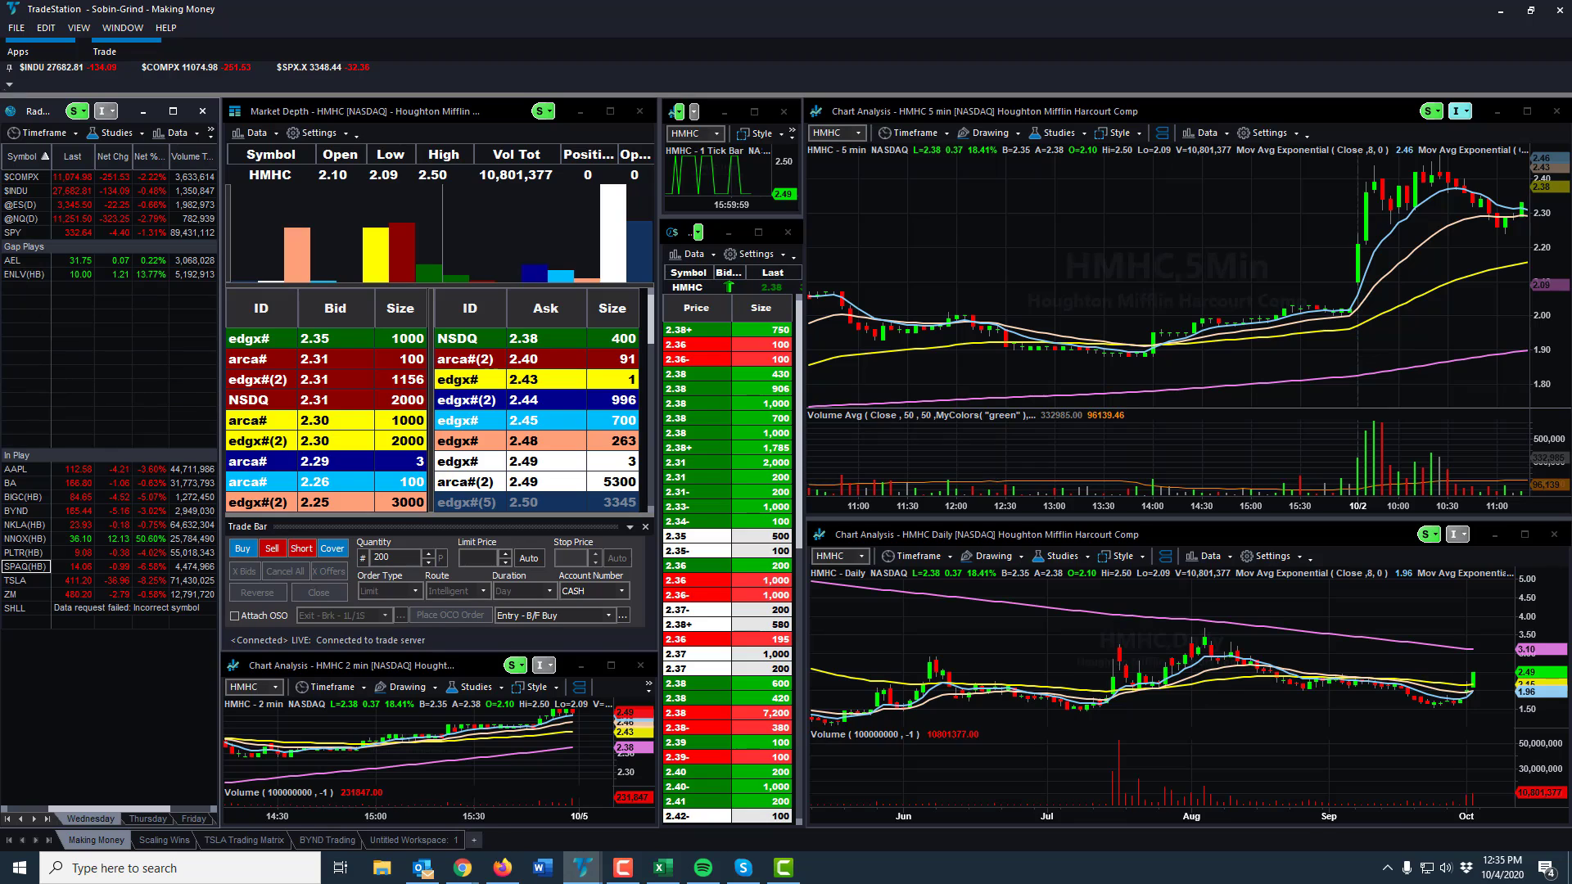
Go back to the Tuesday page of the Making Money RadarScreen and review its Gap Plays list
{"action": "left_click", "coordinate": [20, 819]}
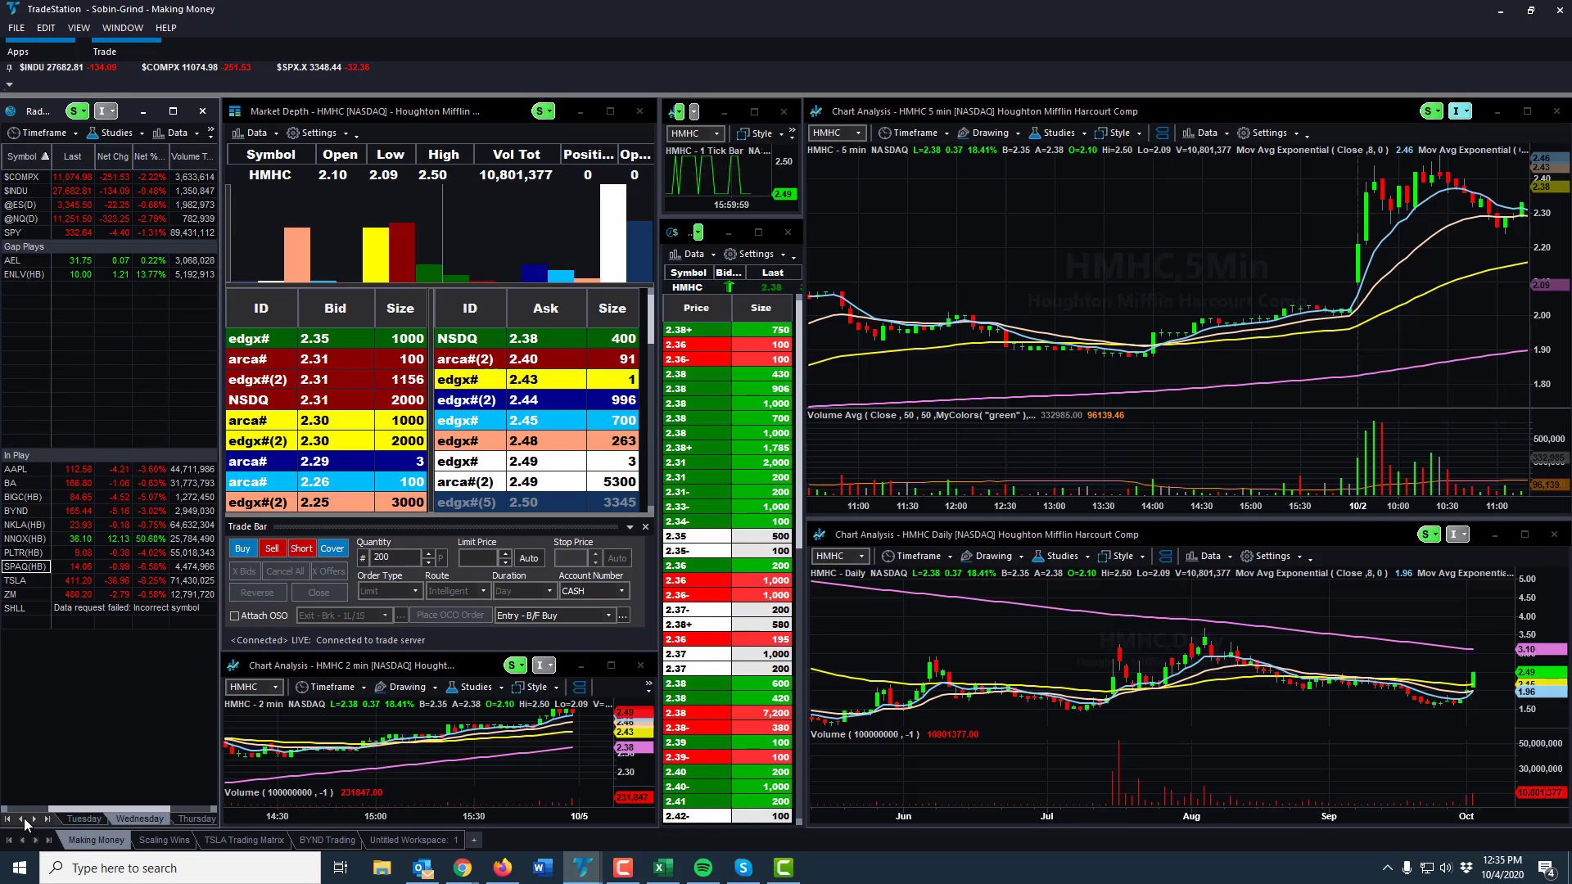
{"action": "left_click", "coordinate": [84, 818]}
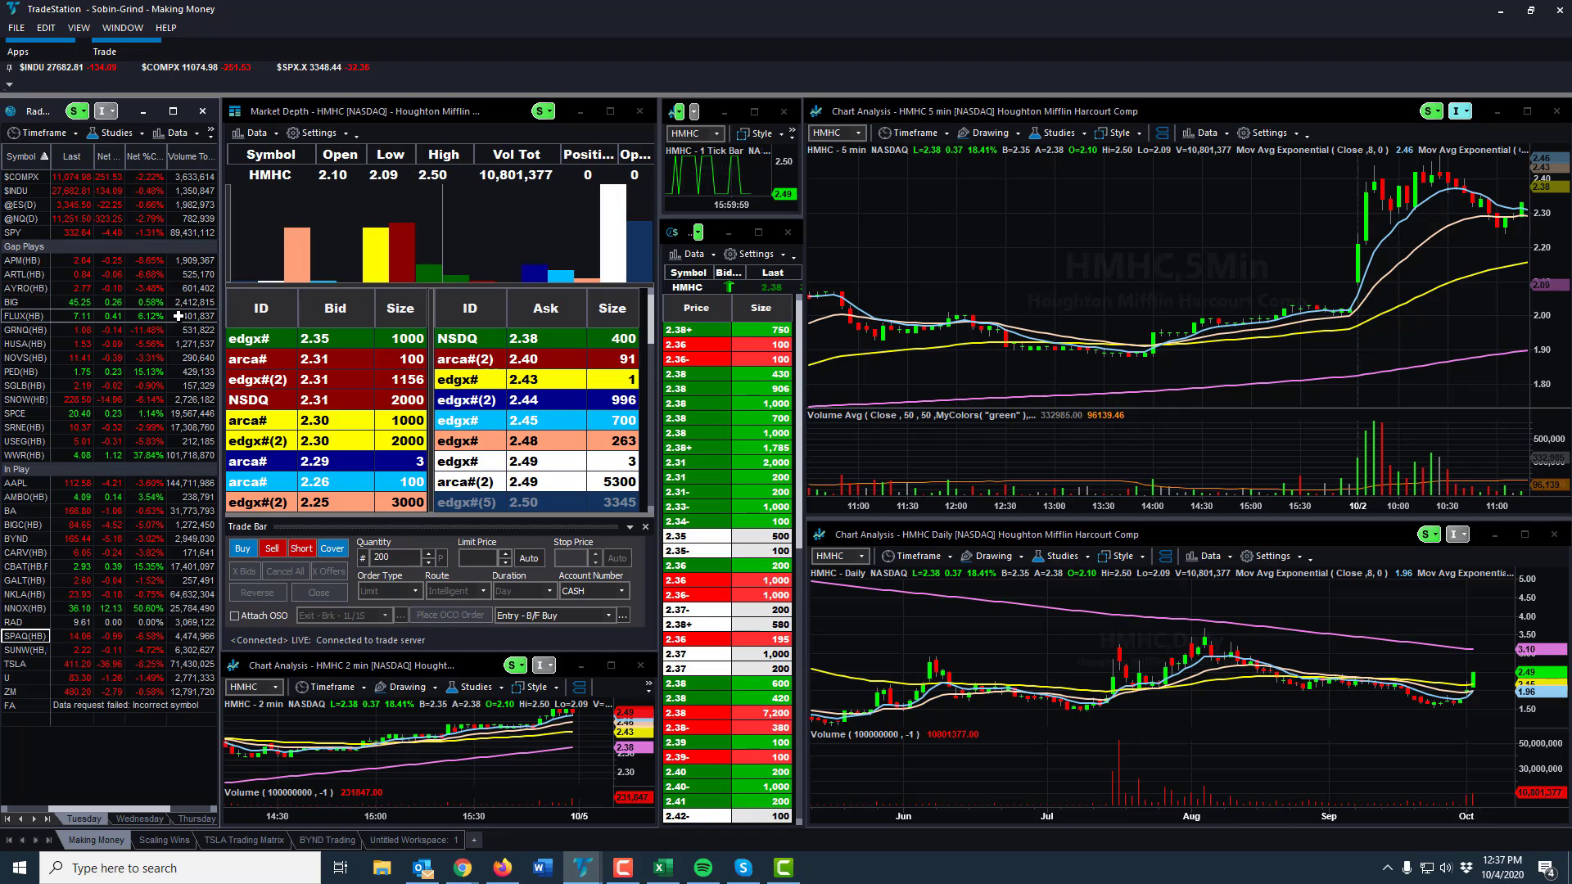
{"action": "left_click", "coordinate": [60, 299]}
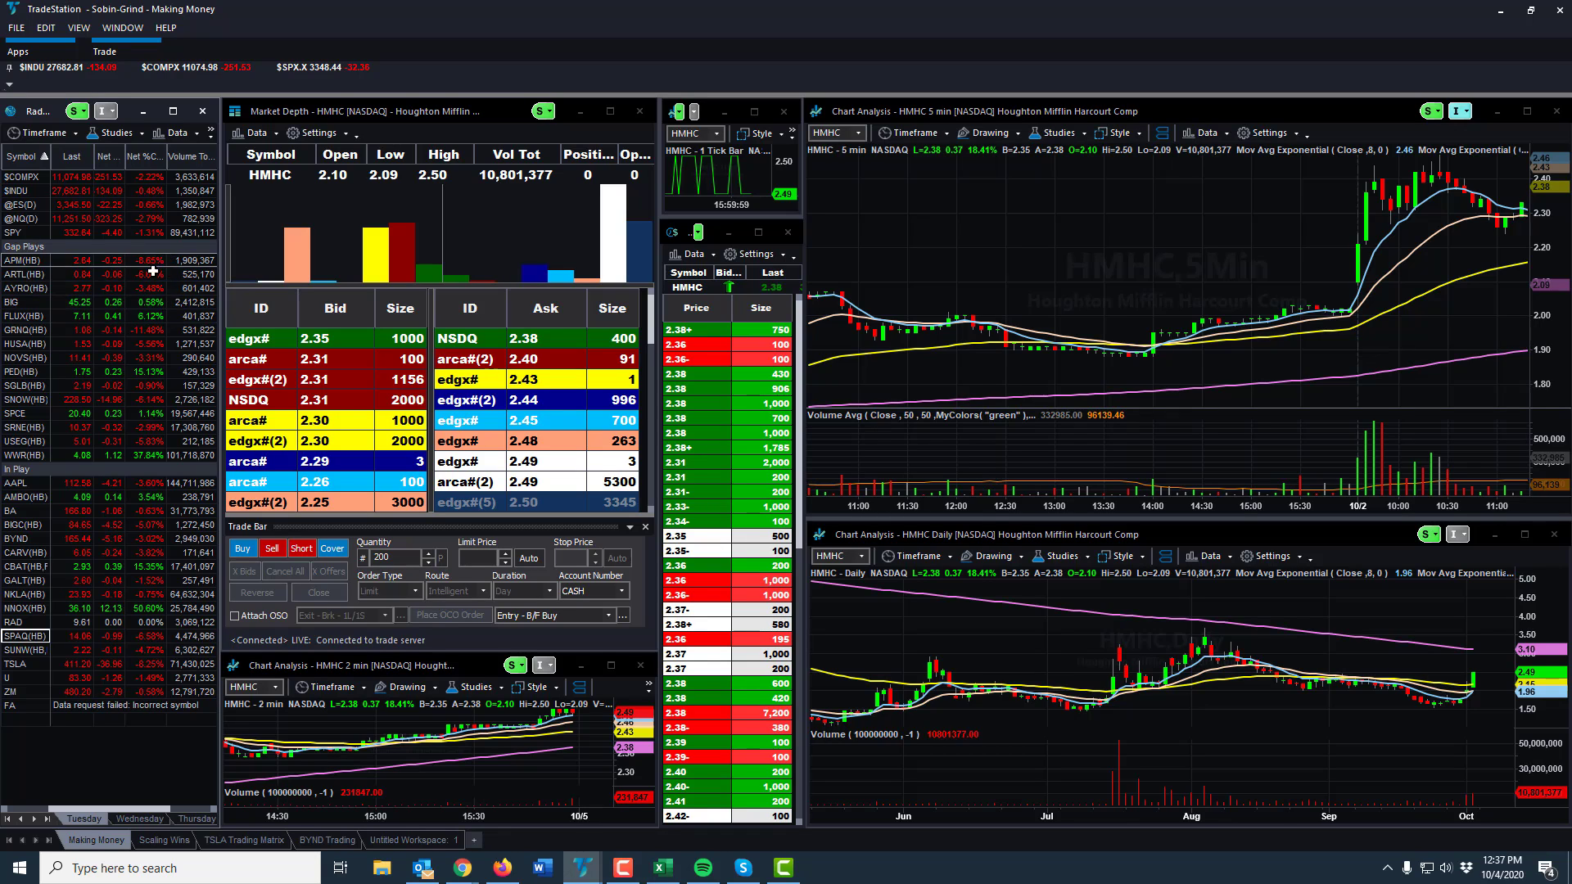